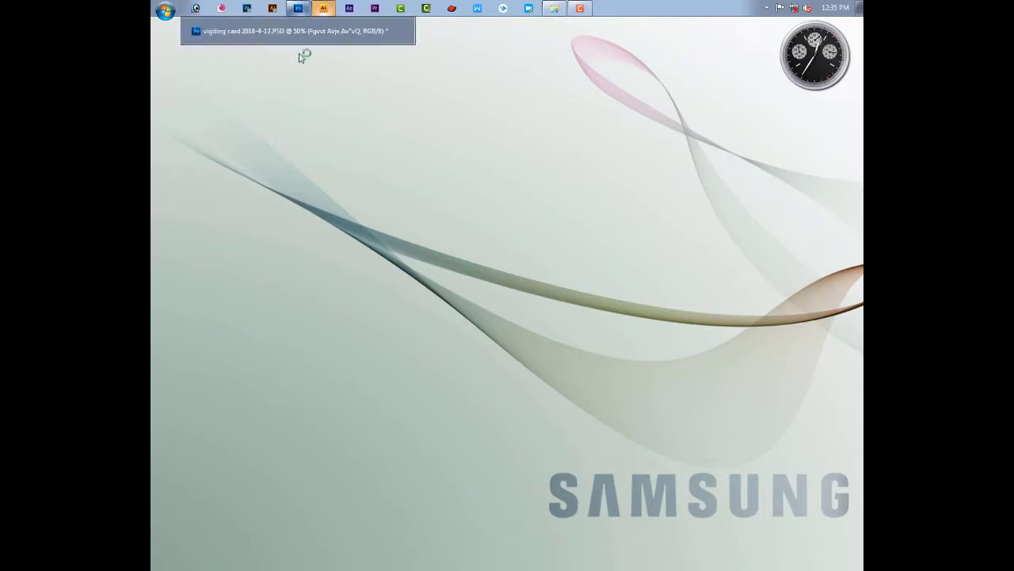
Step: Restore the visiting card 2018-4-17.PSD in Photoshop and close the Illustrator window
{"action": "left_click", "coordinate": [302, 11]}
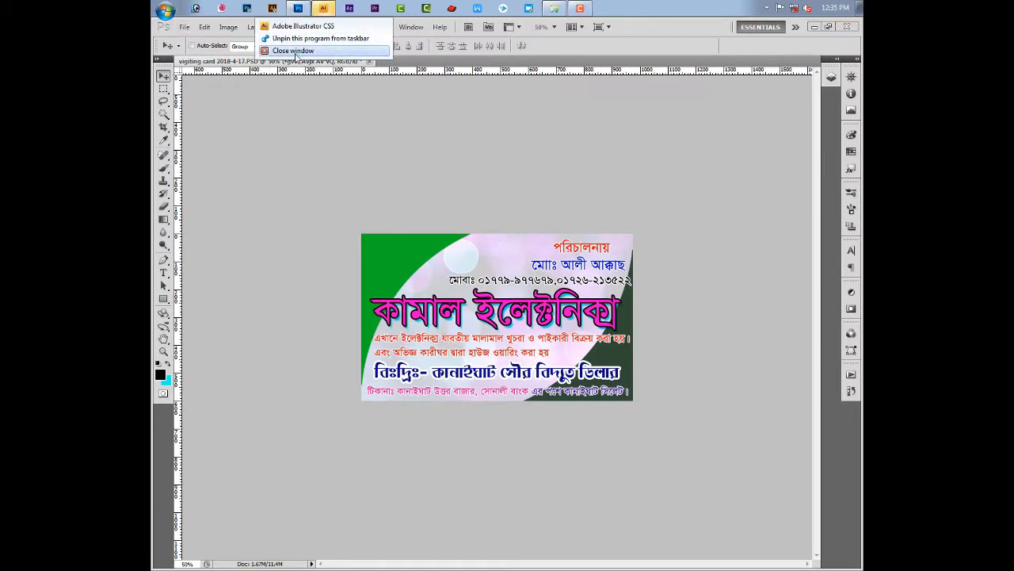
{"action": "left_click", "coordinate": [294, 52]}
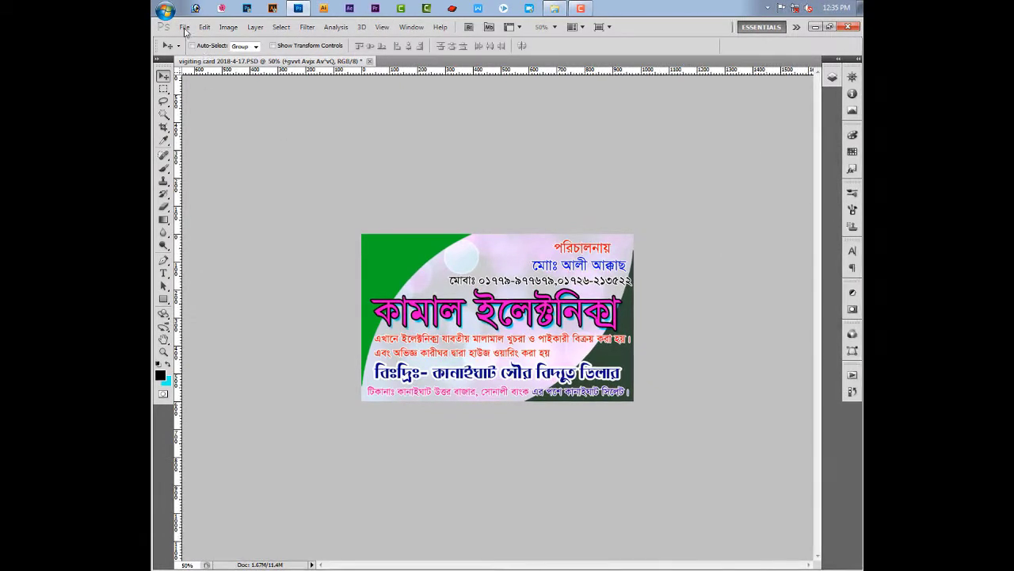
Step: Select the Crop tool and start a new document with the Clipboard preset
{"action": "left_click", "coordinate": [184, 28]}
{"action": "left_click", "coordinate": [611, 181]}
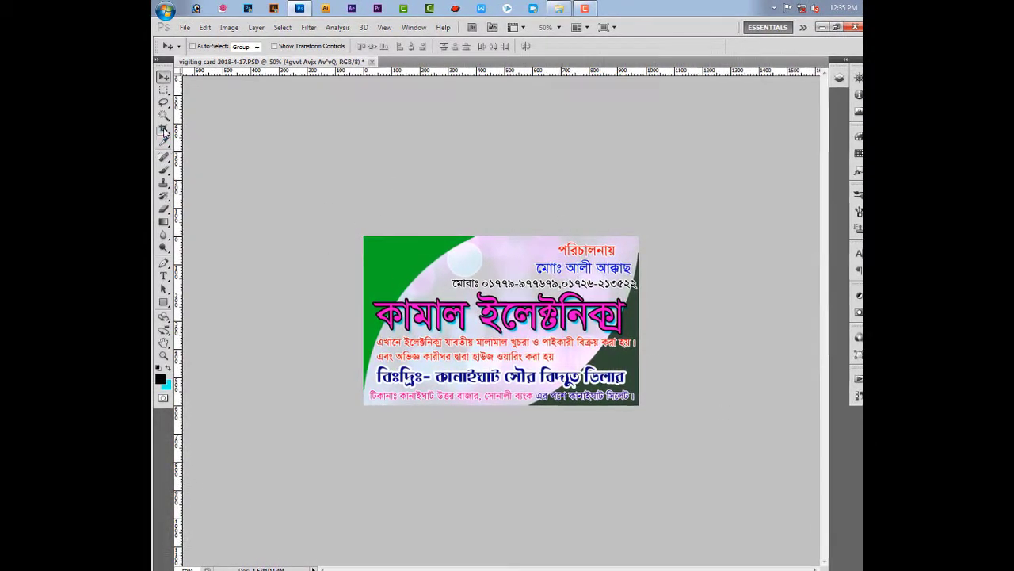
{"action": "left_click", "coordinate": [164, 130]}
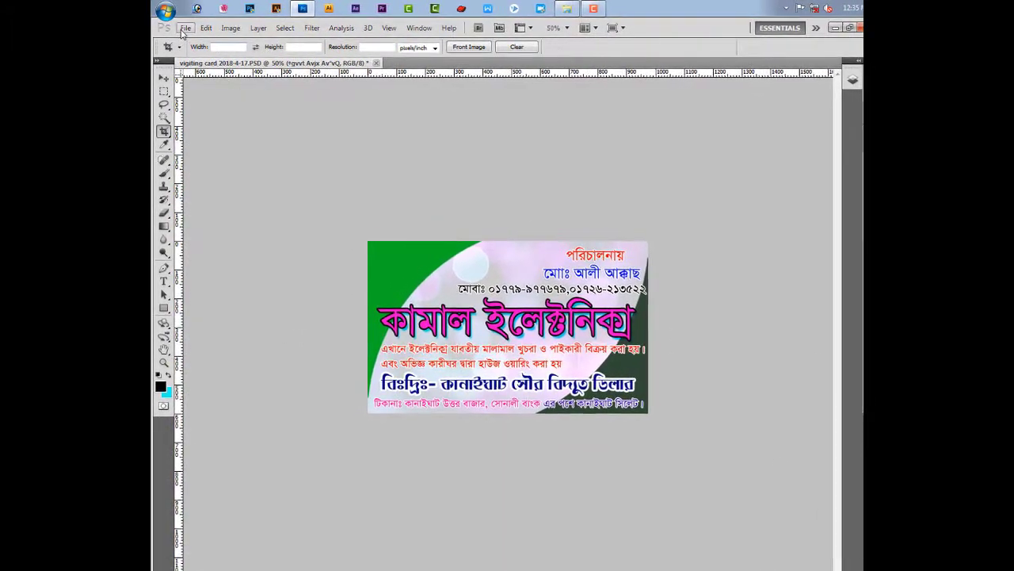
{"action": "left_click", "coordinate": [184, 28]}
{"action": "key", "text": "ctrl+n"}
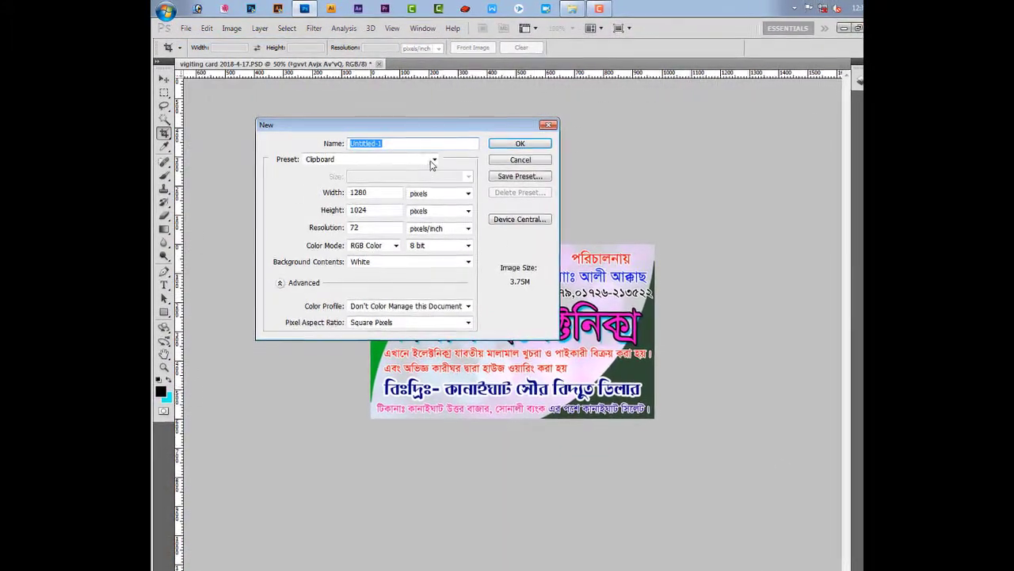
{"action": "left_click", "coordinate": [433, 159]}
{"action": "left_click", "coordinate": [380, 168]}
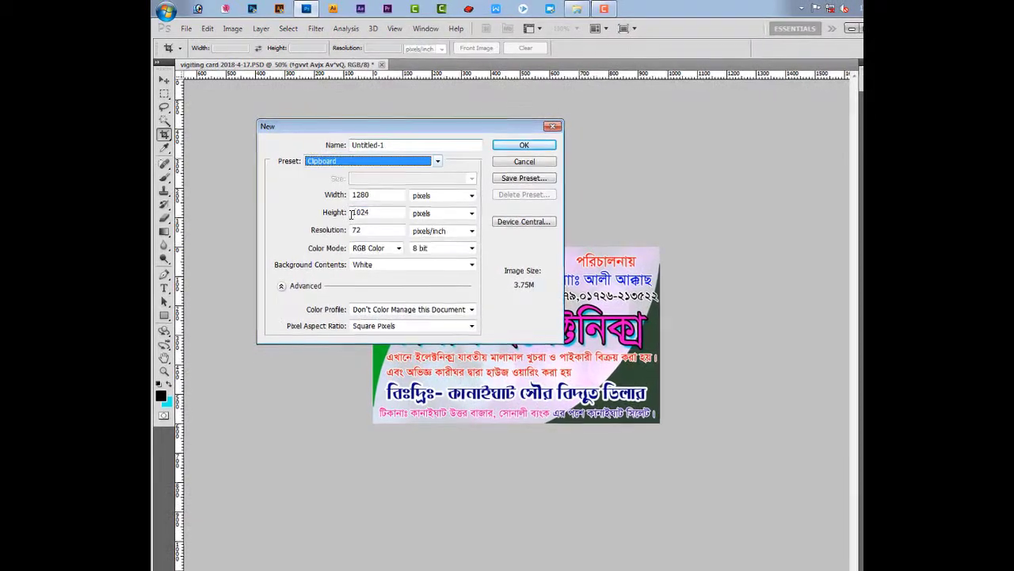
Step: Enter resolution 300, inch units, width 3.25 and height 2 for the new document
{"action": "double_click", "coordinate": [402, 233]}
{"action": "type", "text": "300"}
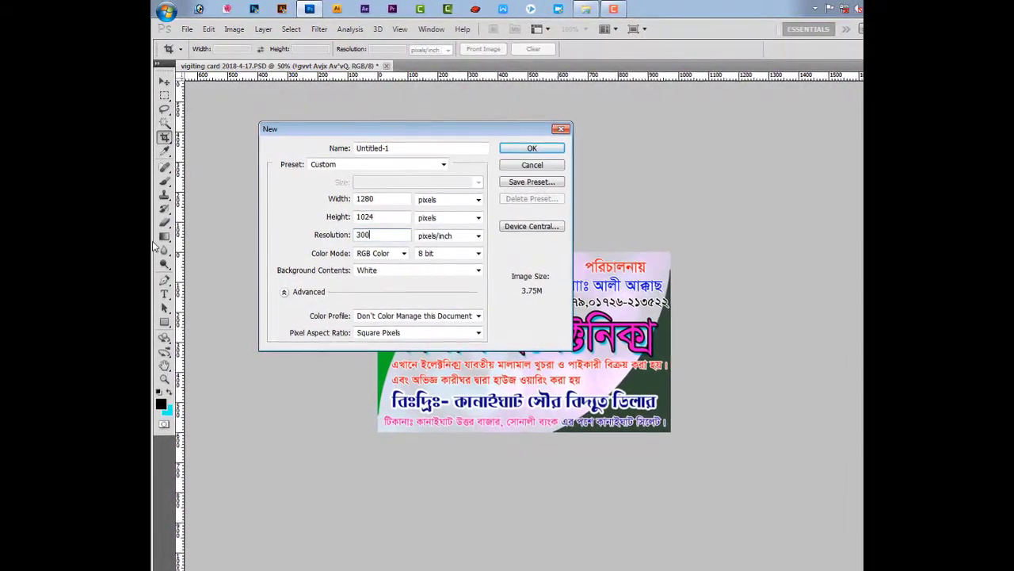
{"action": "left_click", "coordinate": [478, 199]}
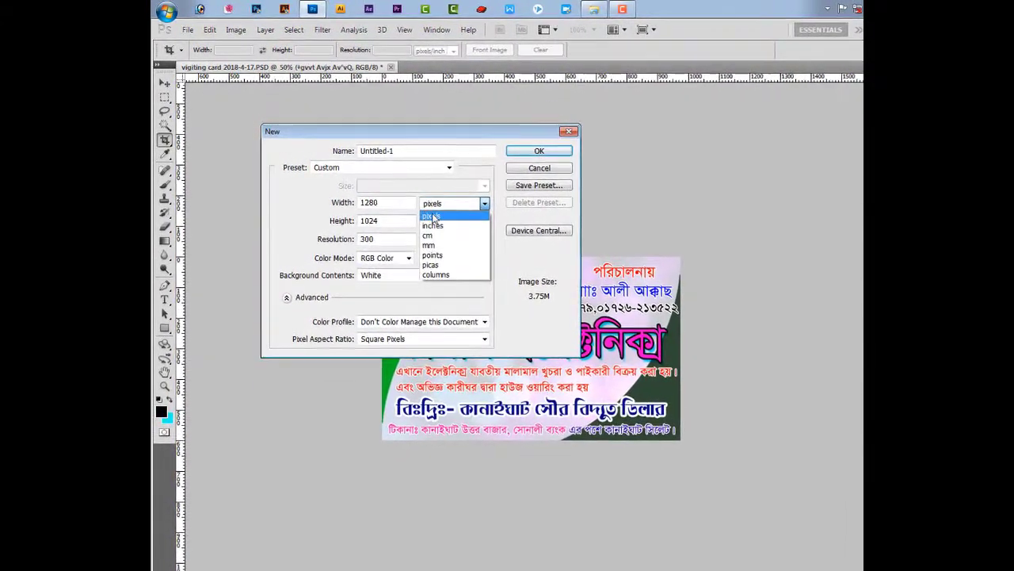
{"action": "left_click", "coordinate": [433, 226]}
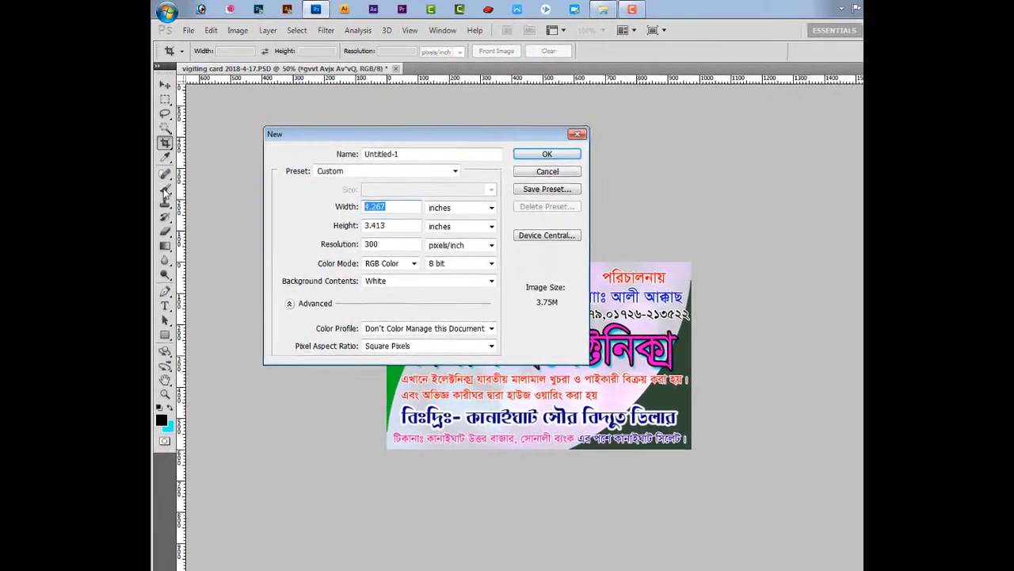
{"action": "type", "text": "3.25"}
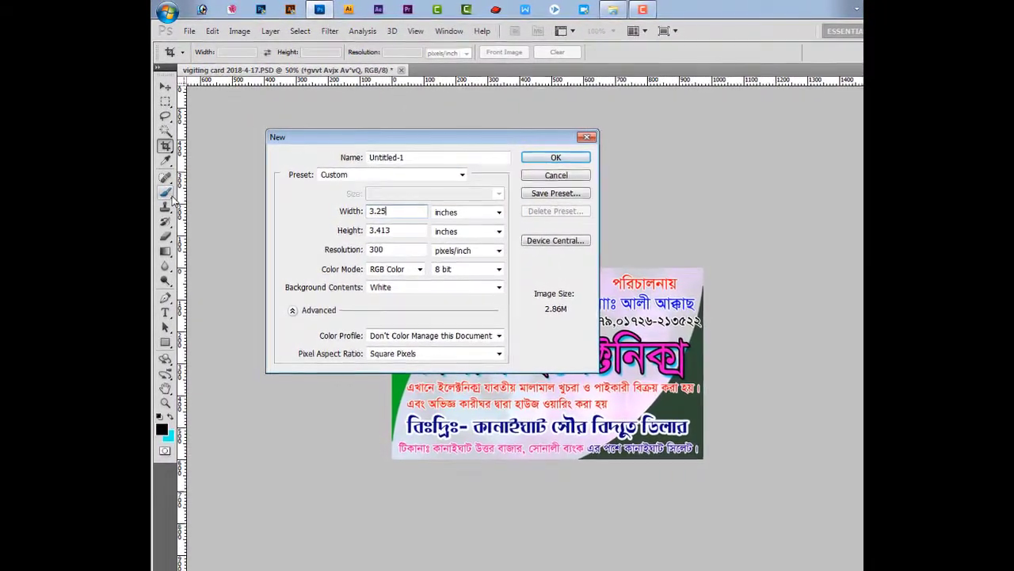
{"action": "key", "text": "Tab"}
{"action": "type", "text": "5"}
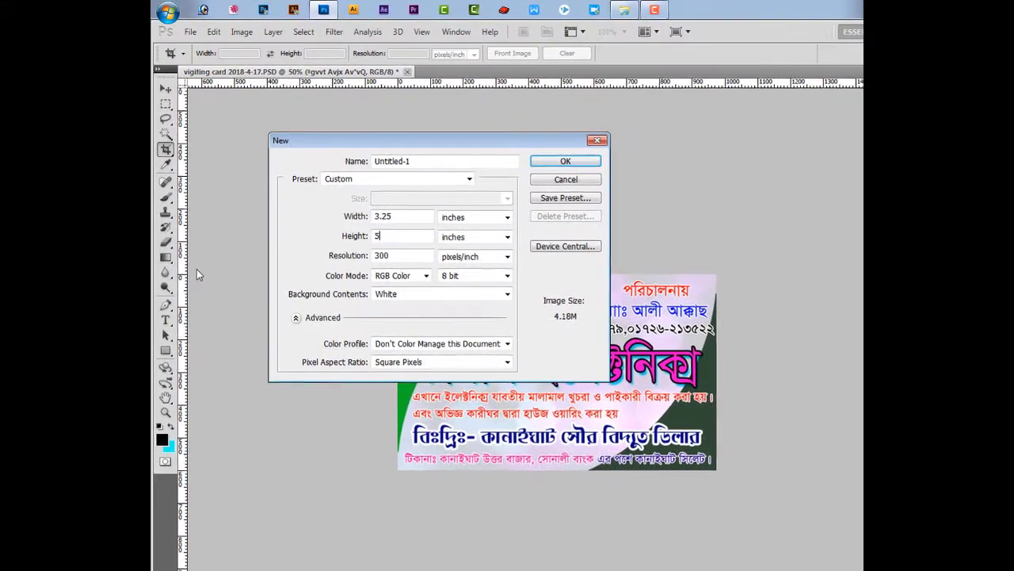
{"action": "key", "text": "BackSpace"}
{"action": "type", "text": "2"}
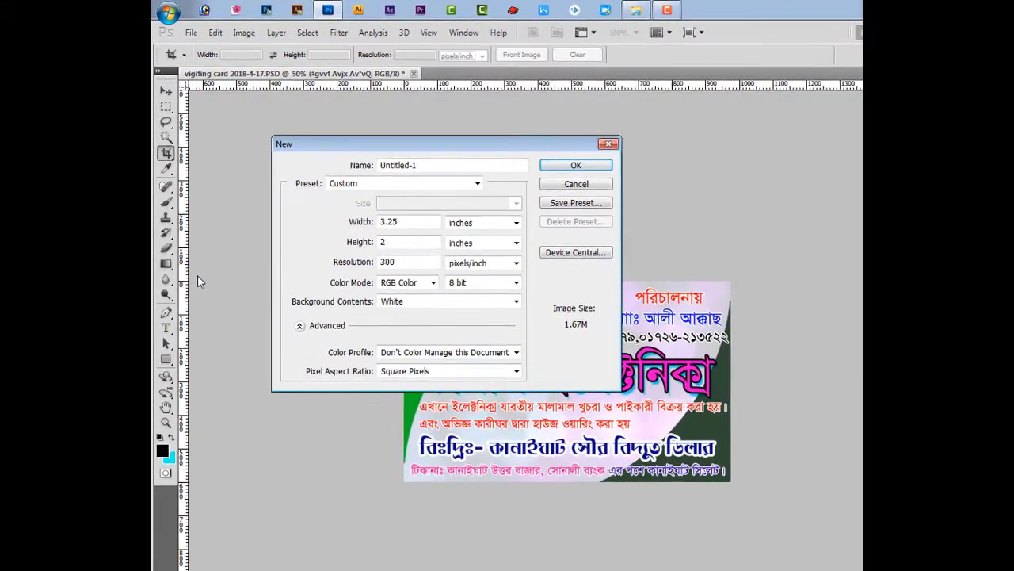
Step: Create the blank Untitled-1 document and dock it as a tab beside the visiting card
{"action": "left_click", "coordinate": [576, 165]}
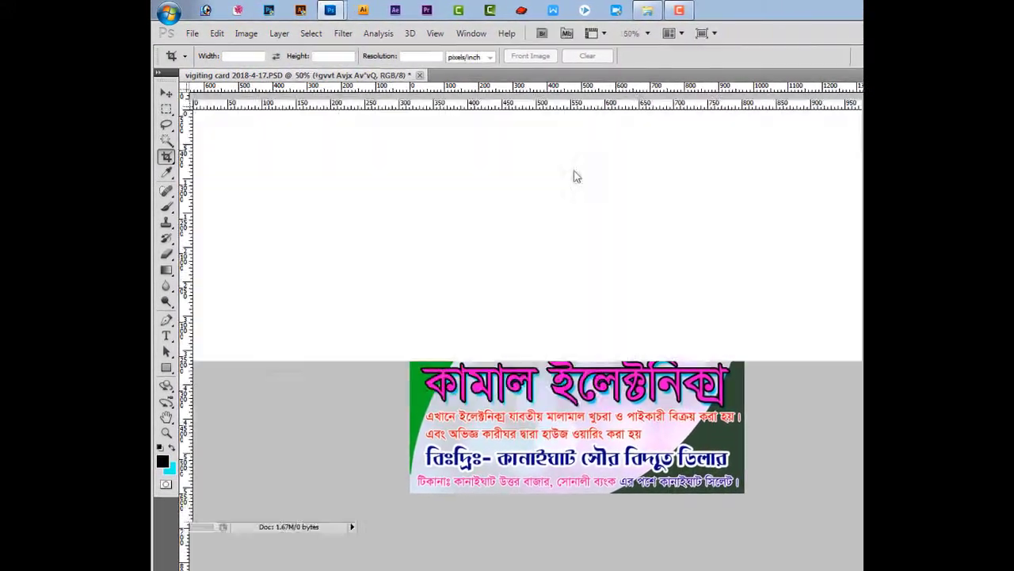
{"action": "key", "text": "v"}
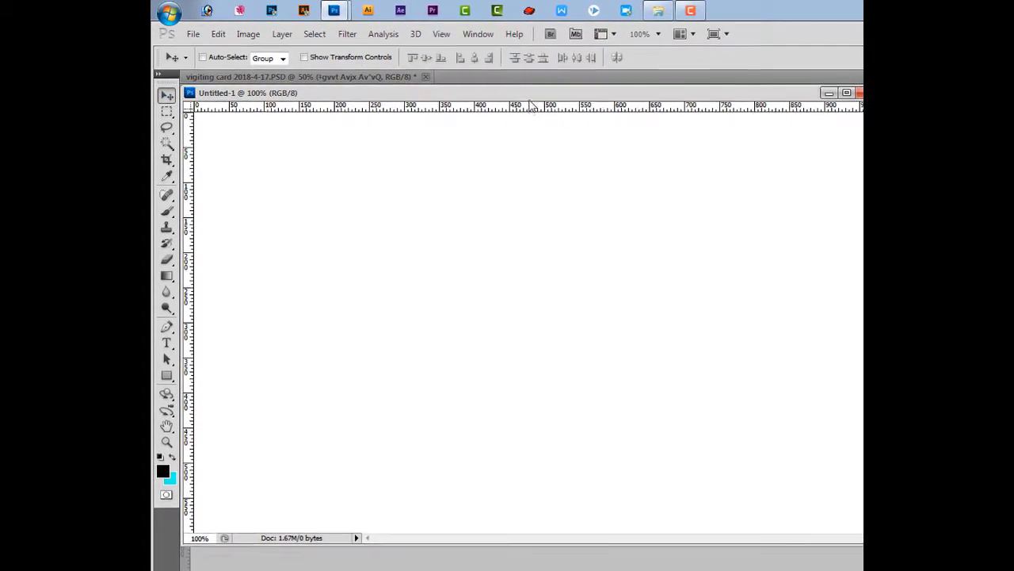
{"action": "left_click_drag", "start_coordinate": [530, 94], "coordinate": [482, 81]}
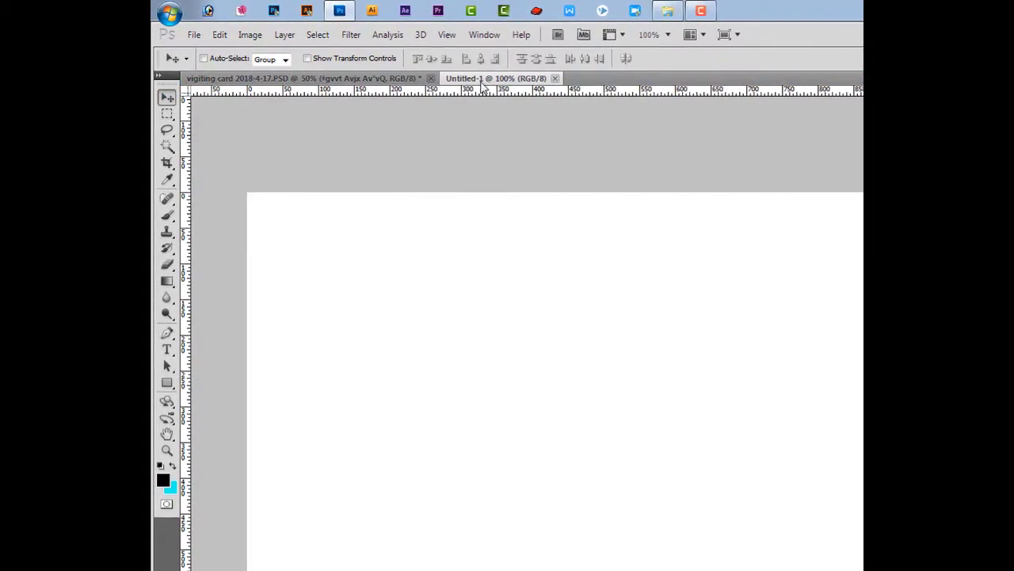
{"action": "left_click", "coordinate": [389, 78]}
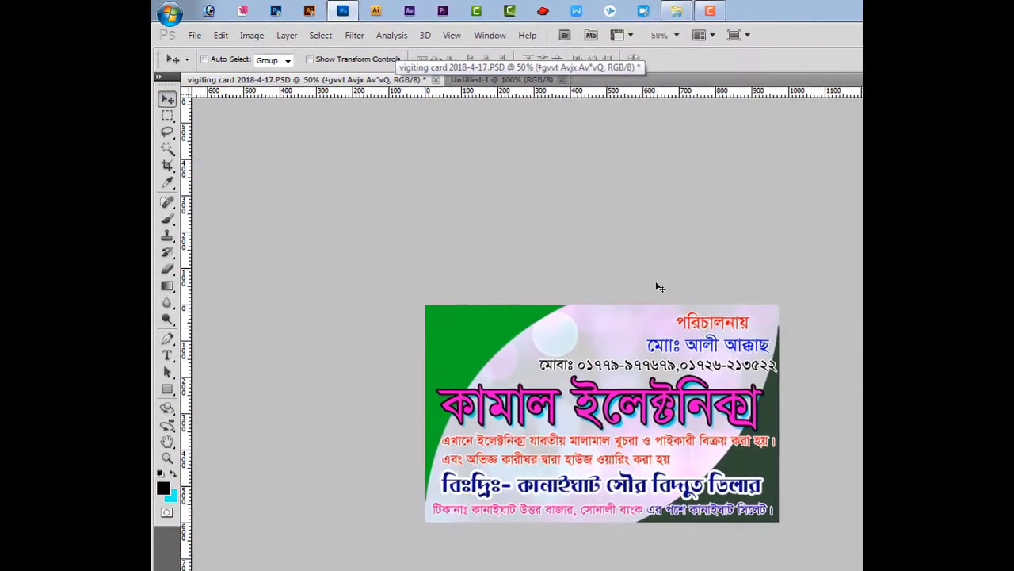
{"action": "key", "text": "ctrl+Tab"}
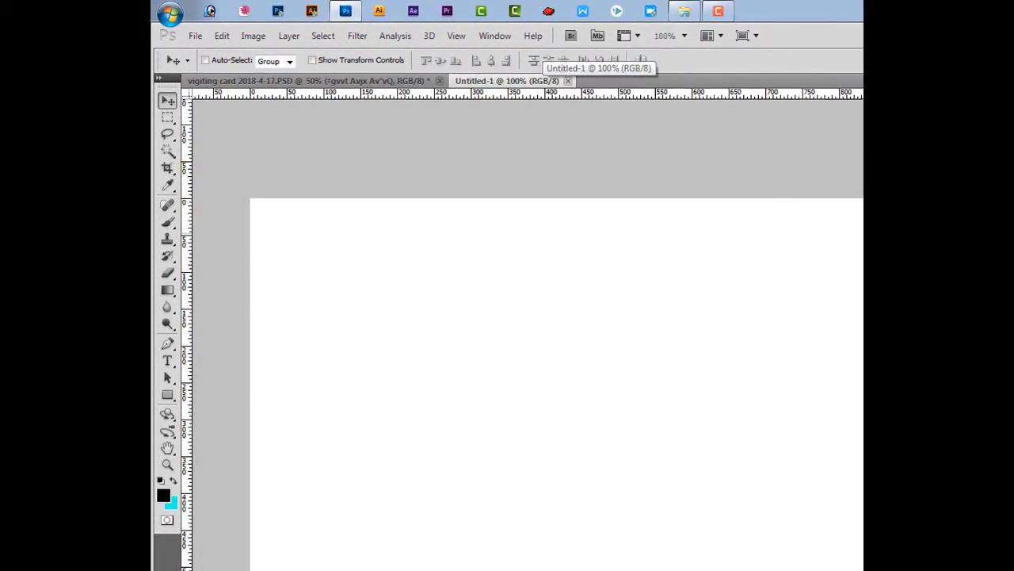
{"action": "left_click", "coordinate": [310, 81]}
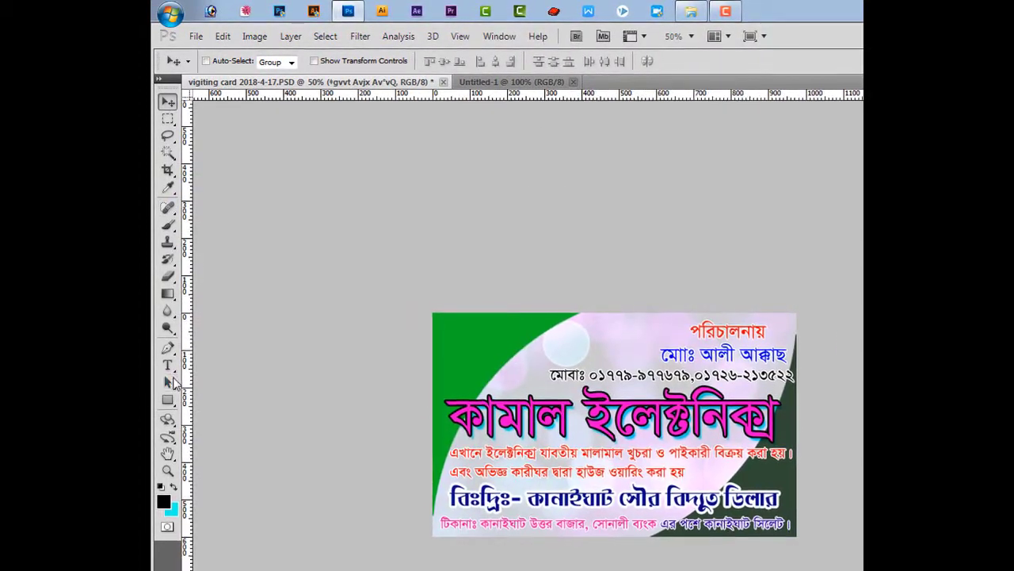
Step: Copy the red পরিচালনায় heading from the card and paste it into Untitled-1
{"action": "left_click", "coordinate": [167, 365]}
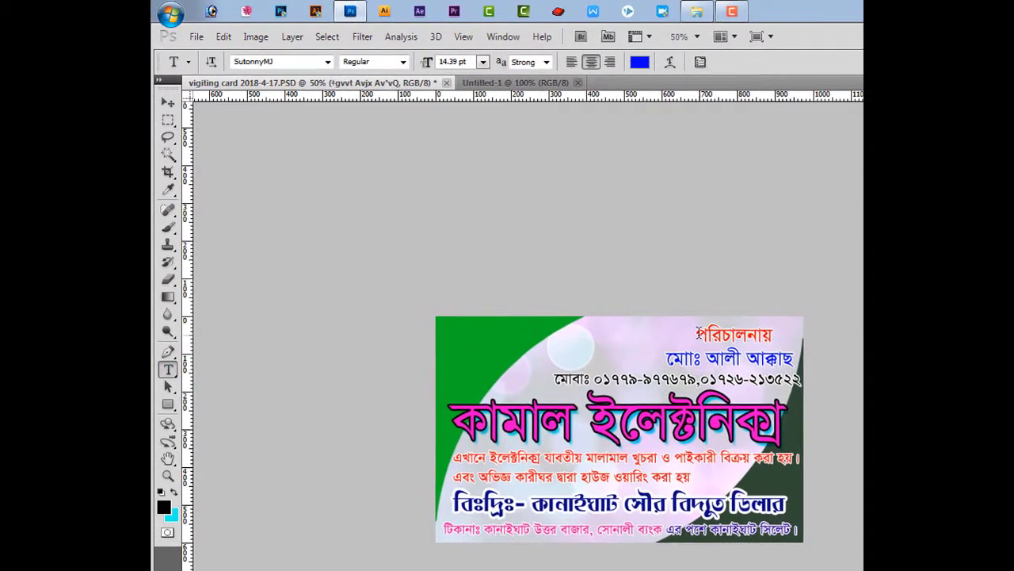
{"action": "left_click", "coordinate": [699, 331]}
{"action": "key", "text": "Return"}
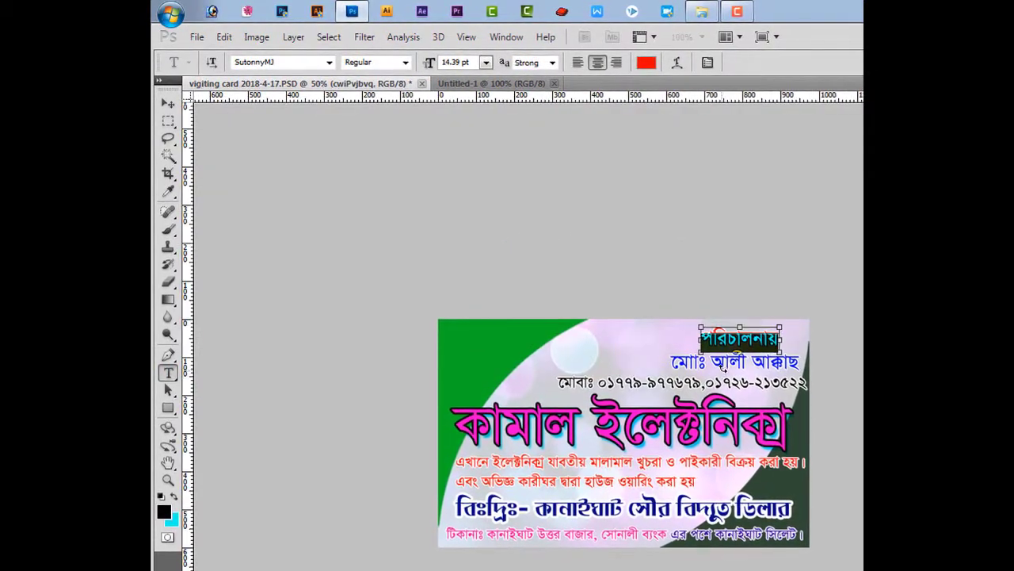
{"action": "left_click", "coordinate": [500, 134]}
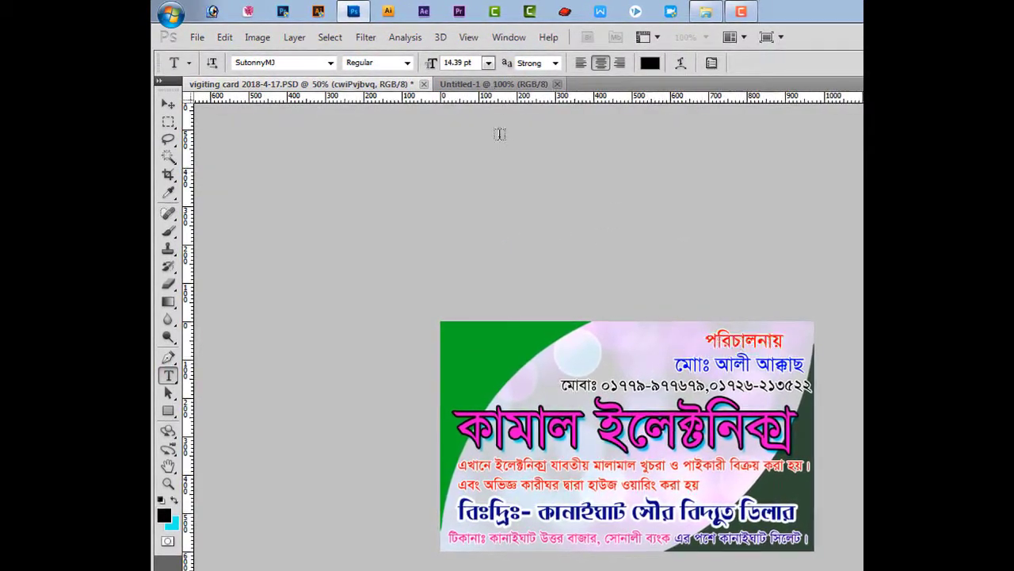
{"action": "left_click", "coordinate": [494, 84]}
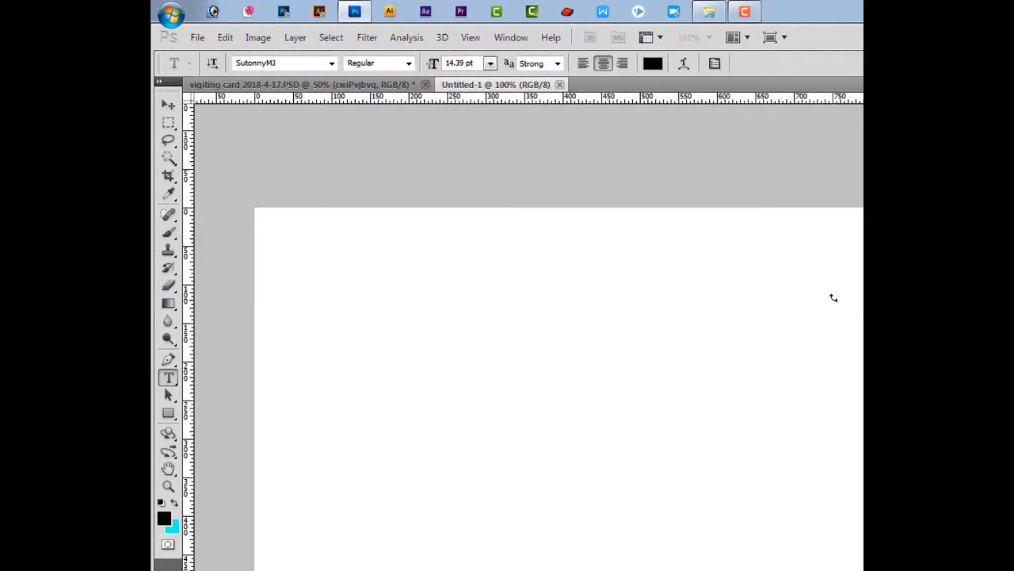
{"action": "key", "text": "ctrl+v"}
{"action": "left_click", "coordinate": [167, 109]}
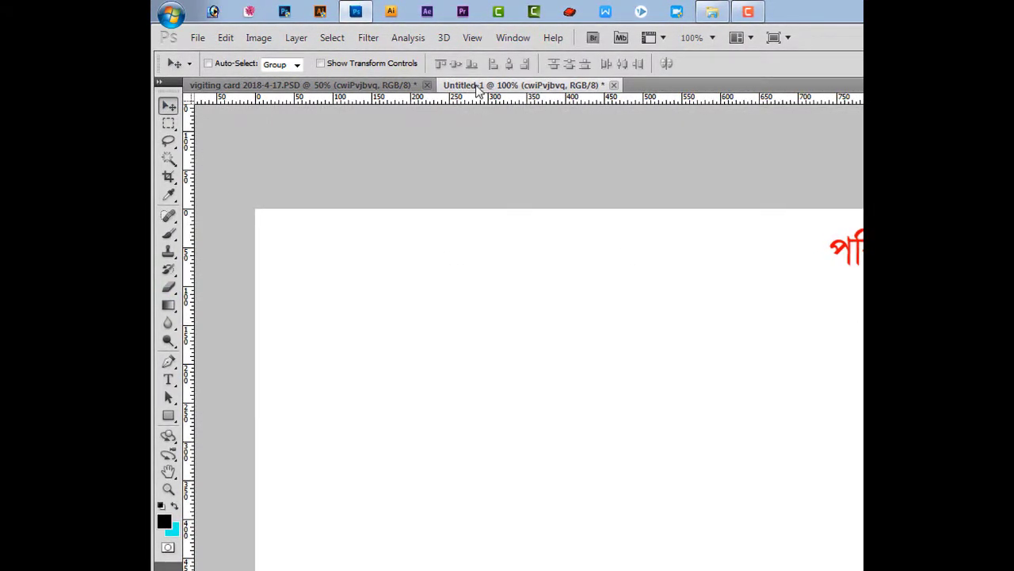
{"action": "left_click", "coordinate": [388, 85]}
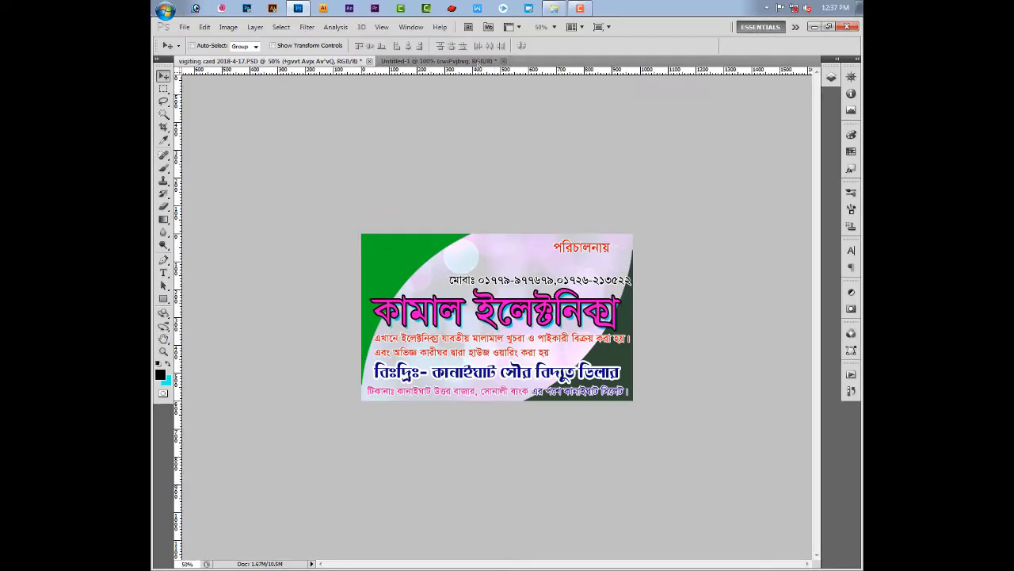
Step: Paste the blue name line into Untitled-1, scale it down and set it under the heading
{"action": "left_click", "coordinate": [474, 60]}
{"action": "key", "text": "ctrl+v"}
{"action": "left_click_drag", "start_coordinate": [626, 226], "coordinate": [676, 216]}
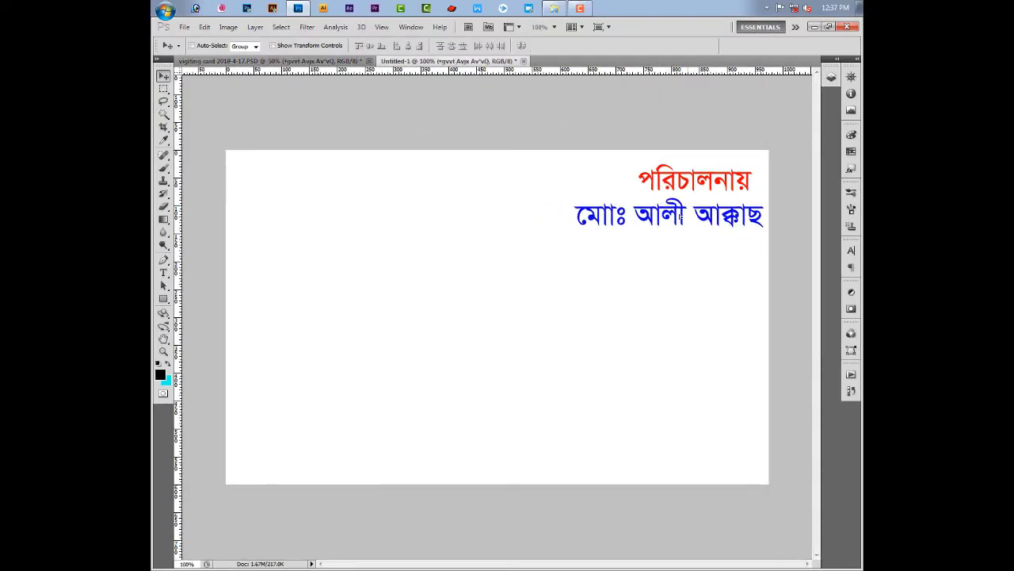
{"action": "key", "text": "ctrl+t"}
{"action": "left_click_drag", "start_coordinate": [563, 232], "coordinate": [591, 226]}
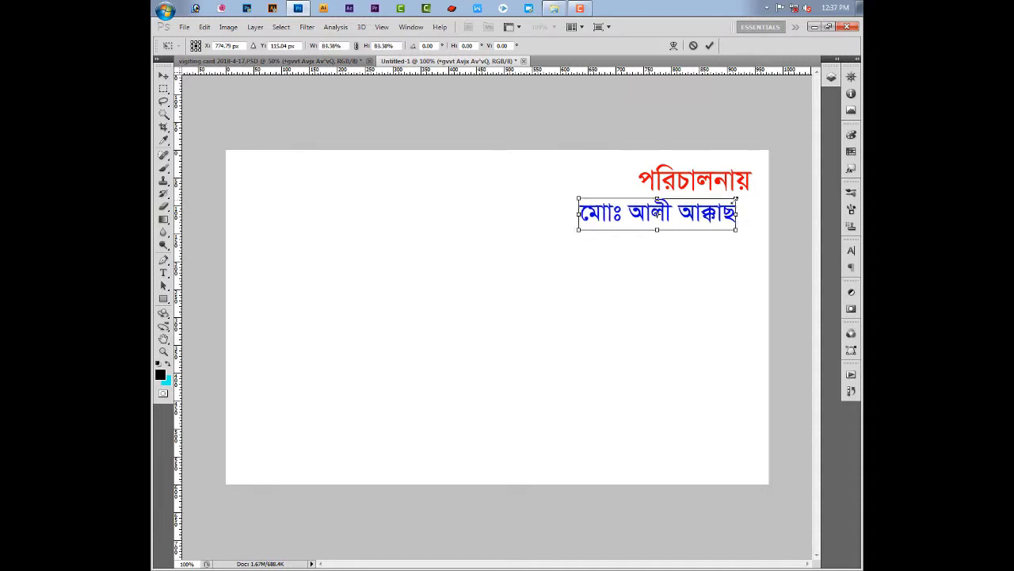
{"action": "key", "text": "Return"}
{"action": "left_click_drag", "start_coordinate": [704, 221], "coordinate": [726, 212]}
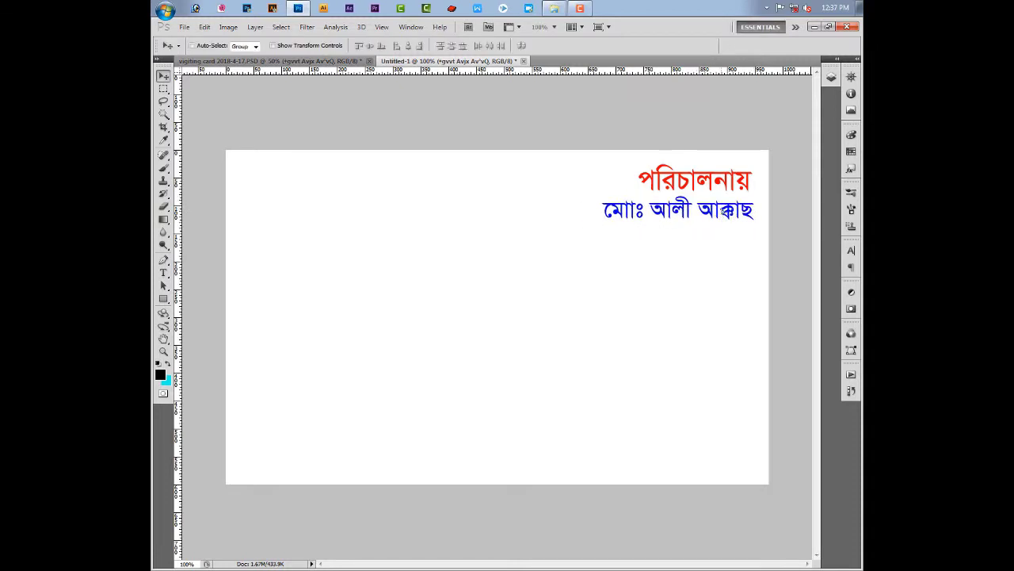
Step: Select the red heading's layer and shift it slightly left to align with the name
{"action": "right_click", "coordinate": [697, 184]}
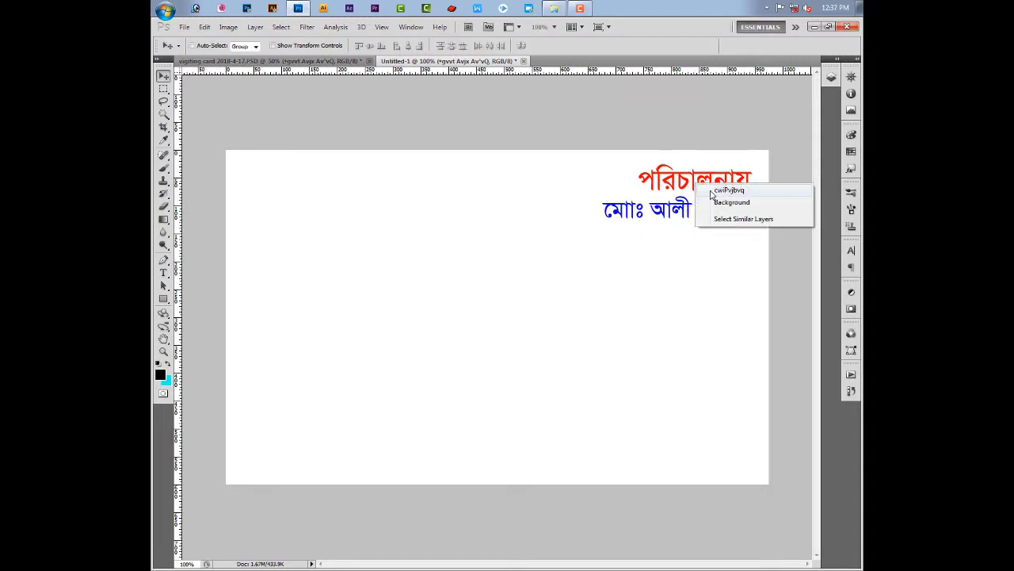
{"action": "left_click", "coordinate": [727, 190]}
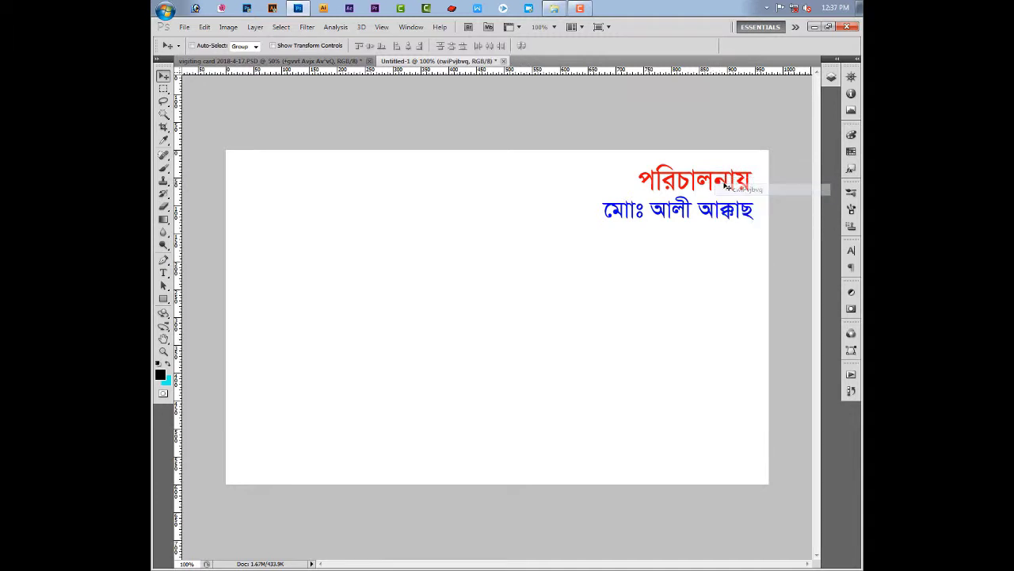
{"action": "left_click_drag", "start_coordinate": [728, 183], "coordinate": [709, 183]}
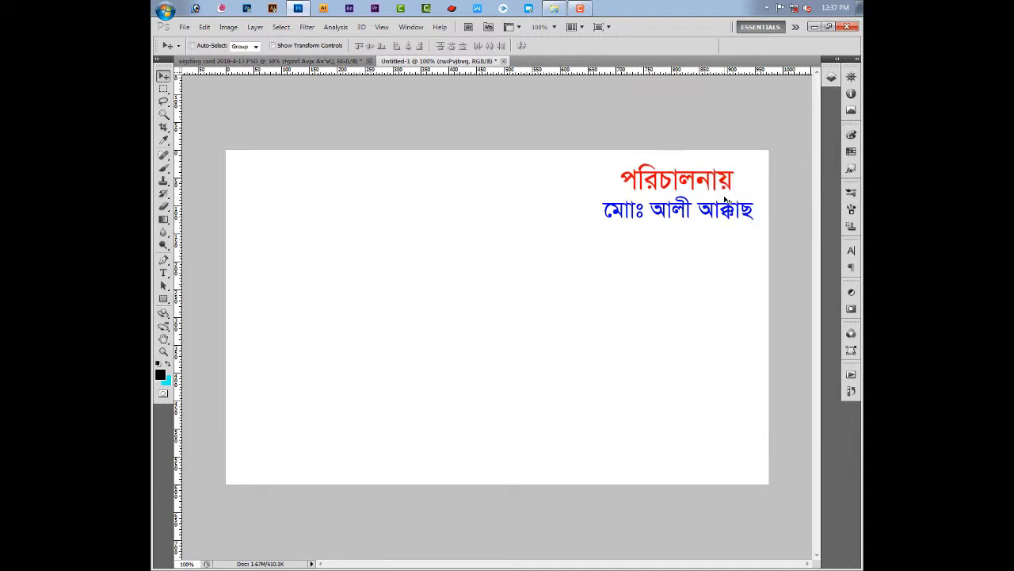
{"action": "left_click", "coordinate": [329, 61]}
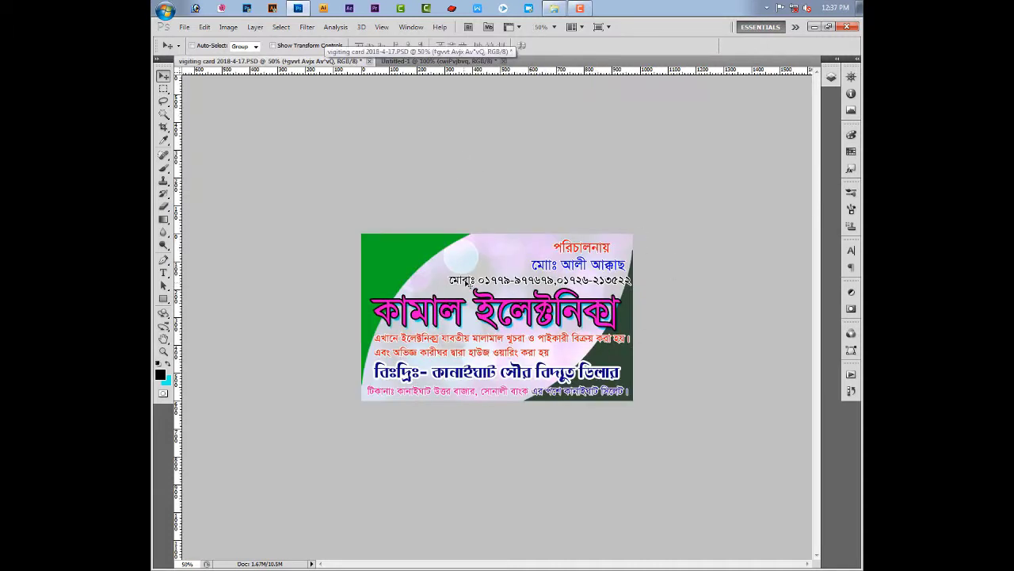
Step: Carry the mobile-number line into Untitled-1, scale it to about 73.6% and place it under the name
{"action": "right_click", "coordinate": [467, 284]}
{"action": "left_click", "coordinate": [507, 294]}
{"action": "key", "text": "Delete"}
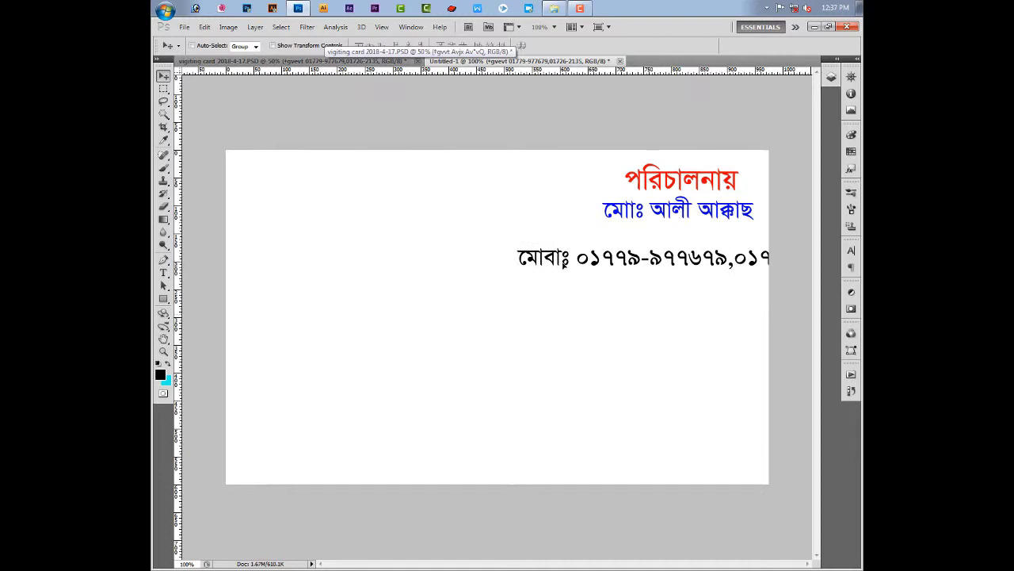
{"action": "mouse_move", "coordinate": [458, 62]}
{"action": "left_mouse_down"}
{"action": "mouse_move", "coordinate": [491, 275]}
{"action": "mouse_move", "coordinate": [473, 299]}
{"action": "left_mouse_up"}
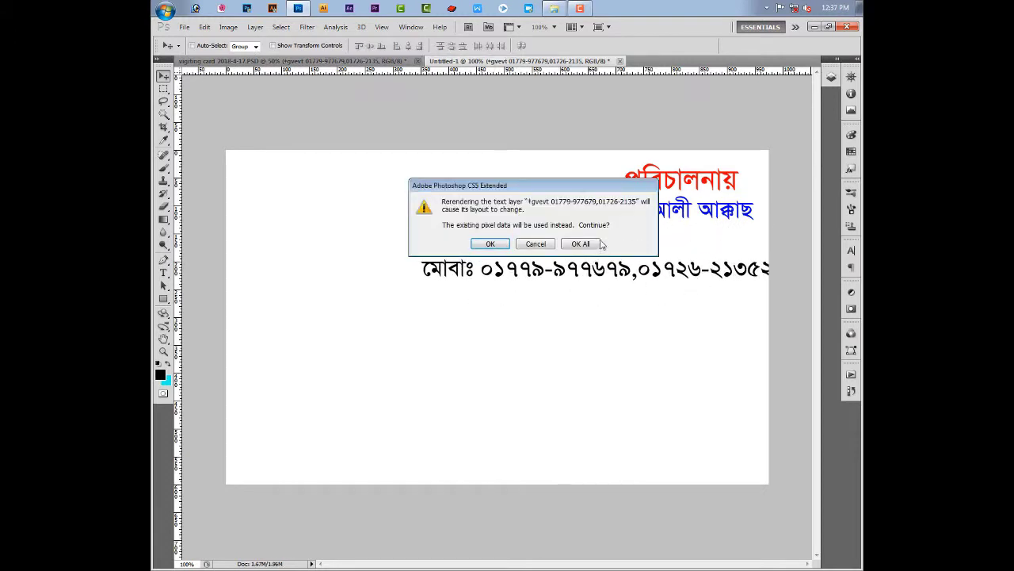
{"action": "left_click", "coordinate": [598, 243]}
{"action": "left_click_drag", "start_coordinate": [787, 260], "coordinate": [738, 263]}
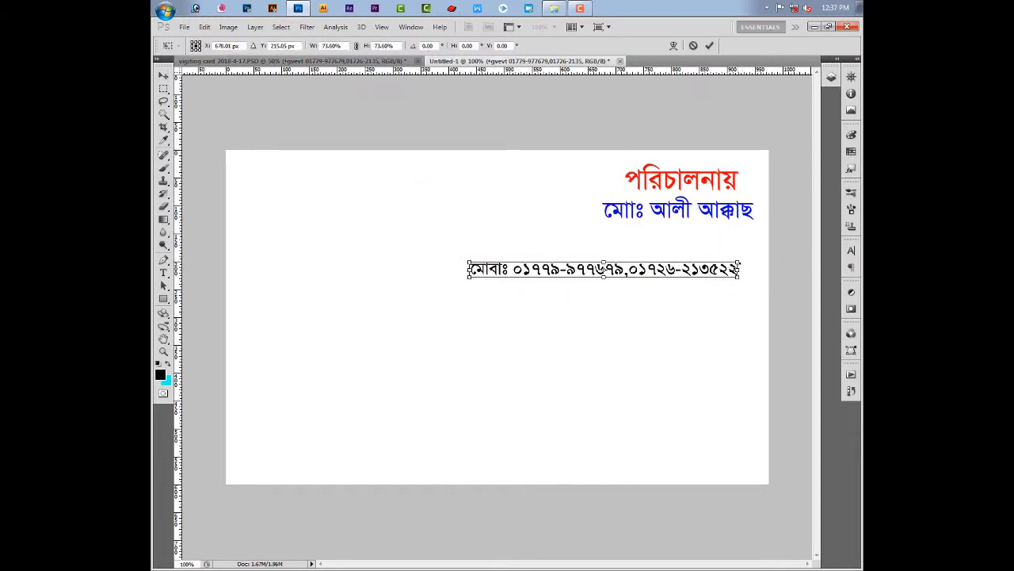
{"action": "key", "text": "Return"}
{"action": "left_click_drag", "start_coordinate": [665, 274], "coordinate": [686, 238]}
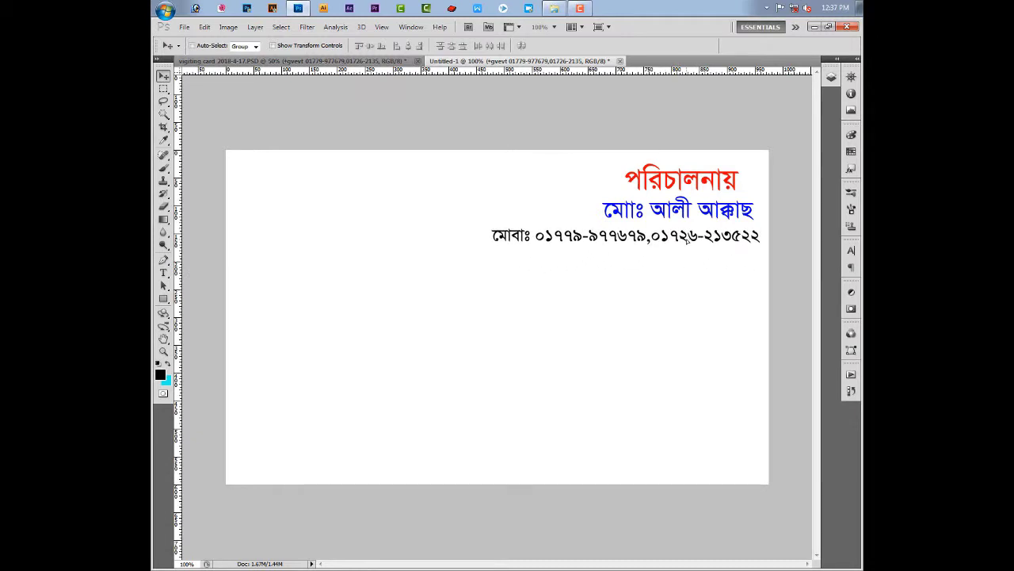
{"action": "key", "text": "ctrl+t"}
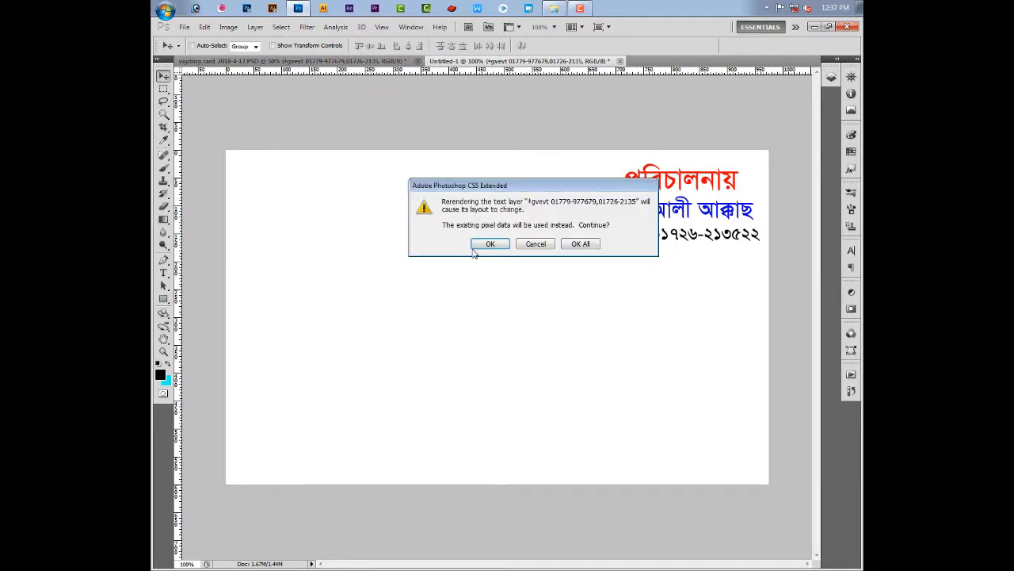
{"action": "left_click", "coordinate": [475, 246]}
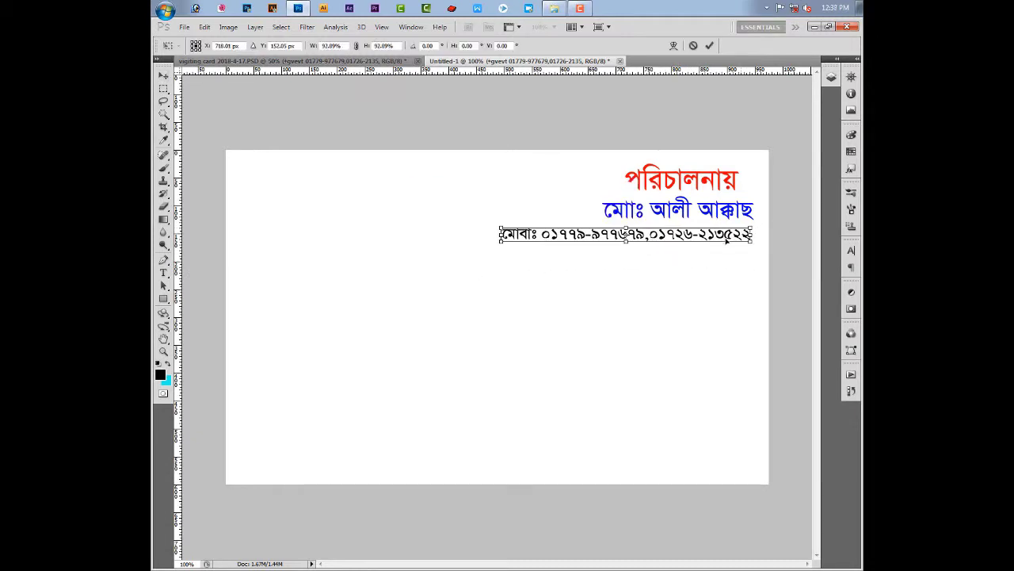
{"action": "key", "text": "Return"}
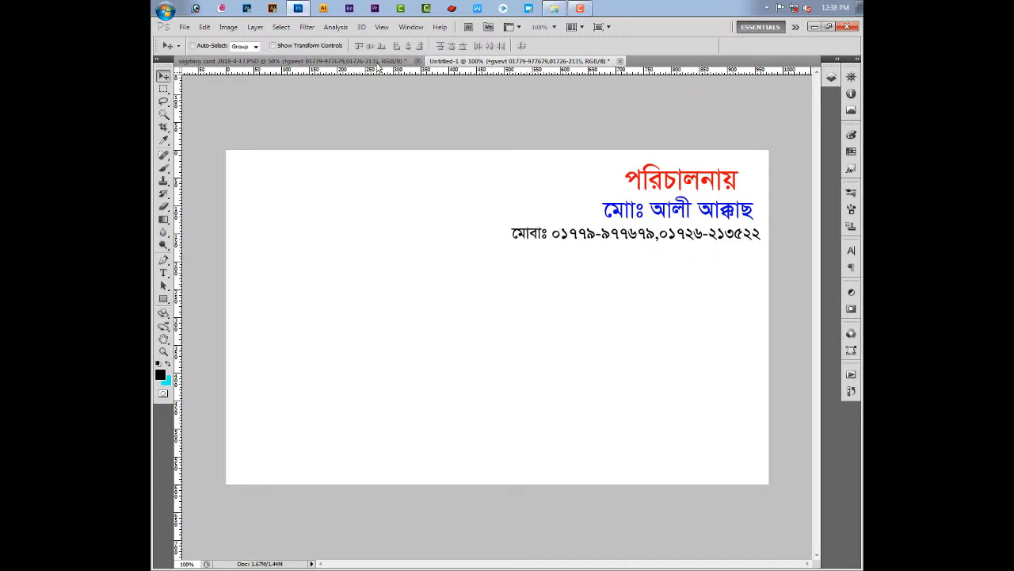
{"action": "left_click", "coordinate": [379, 61]}
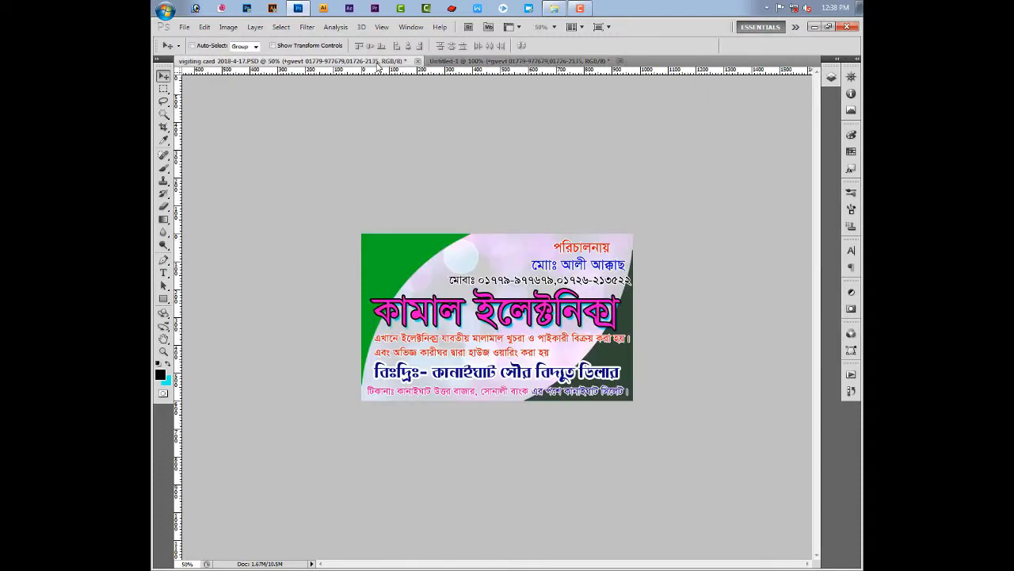
Step: Bring the big pink shop title into Untitled-1 and nudge it into place
{"action": "right_click", "coordinate": [545, 313]}
{"action": "left_click", "coordinate": [634, 315]}
{"action": "key", "text": "Delete"}
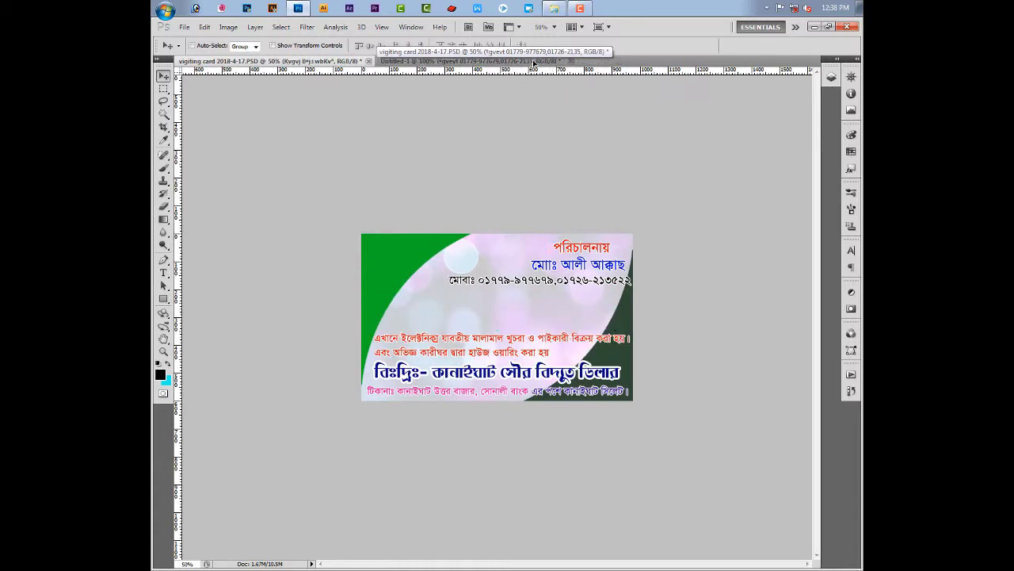
{"action": "left_click", "coordinate": [534, 63]}
{"action": "key", "text": "ctrl+z"}
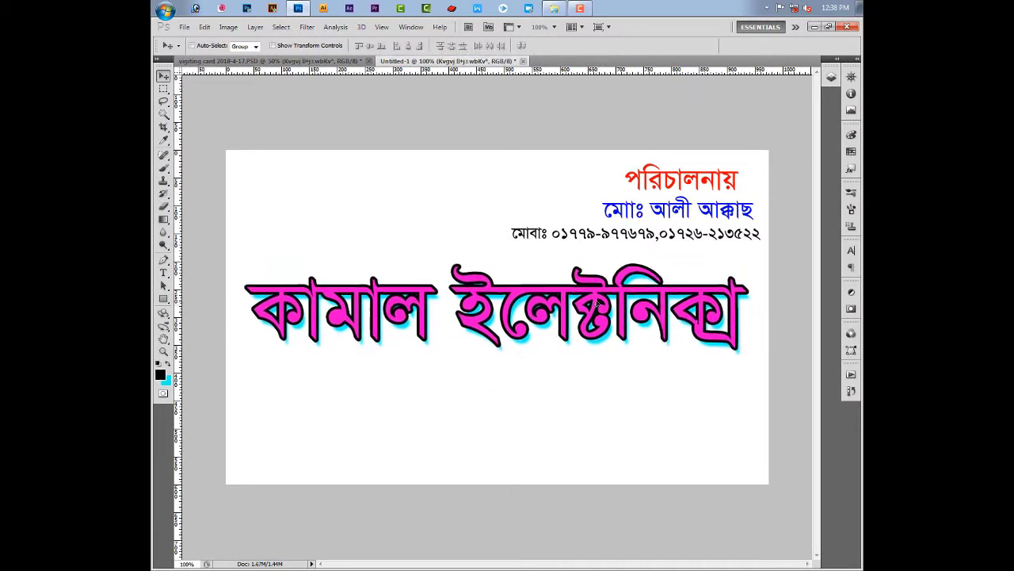
{"action": "left_click_drag", "start_coordinate": [595, 304], "coordinate": [597, 294]}
{"action": "left_click", "coordinate": [339, 62]}
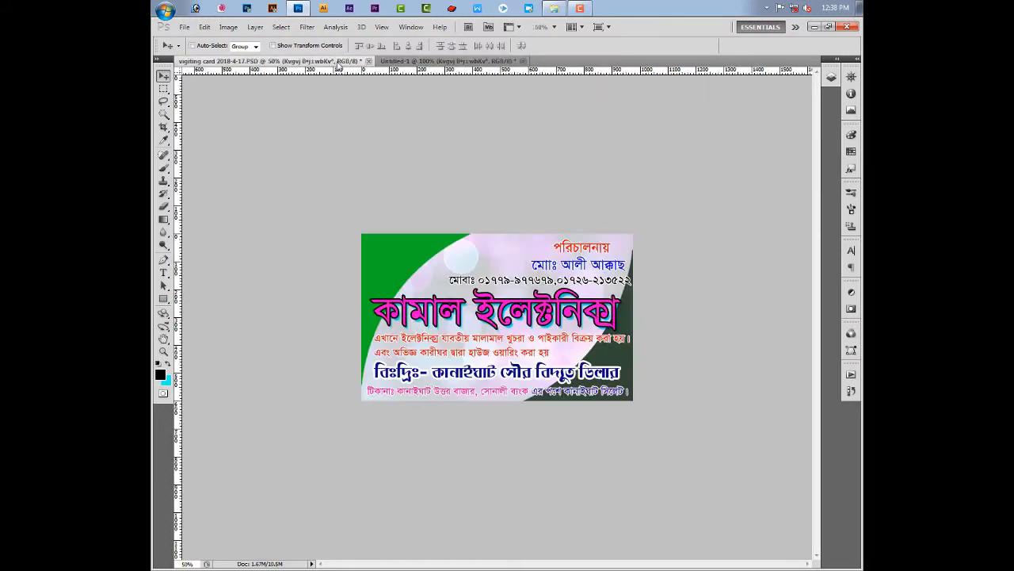
Step: Carry the two red description lines into Untitled-1 and set them under the title
{"action": "right_click", "coordinate": [458, 340]}
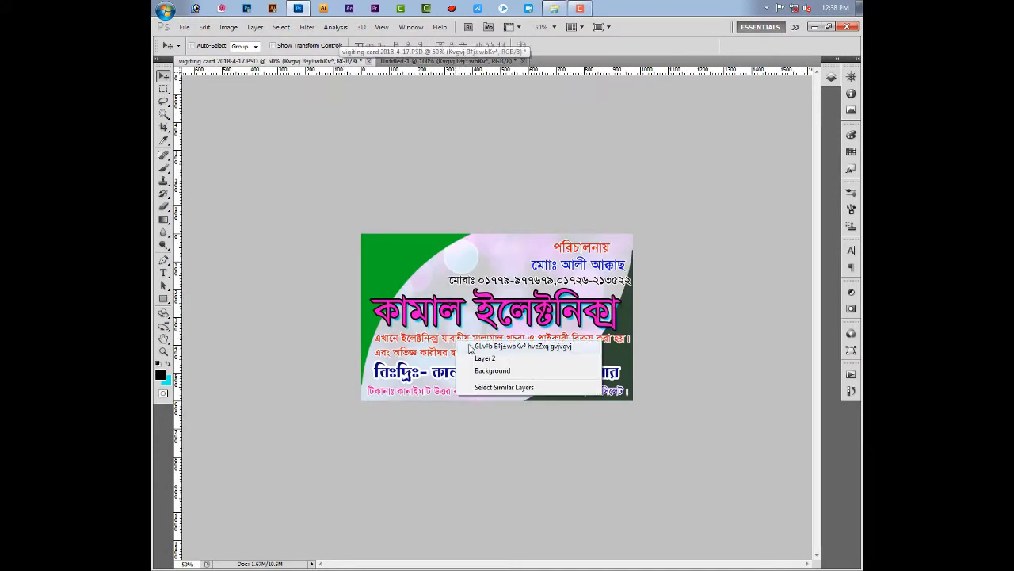
{"action": "left_click", "coordinate": [561, 341]}
{"action": "mouse_move", "coordinate": [567, 349]}
{"action": "left_mouse_down"}
{"action": "mouse_move", "coordinate": [504, 67]}
{"action": "mouse_move", "coordinate": [584, 418]}
{"action": "left_mouse_up"}
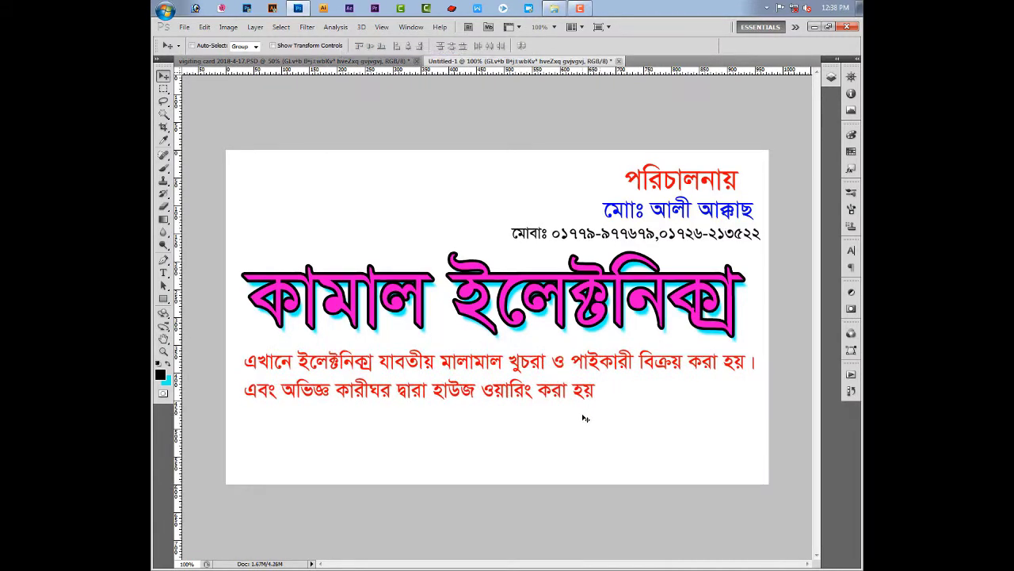
{"action": "left_click", "coordinate": [477, 247]}
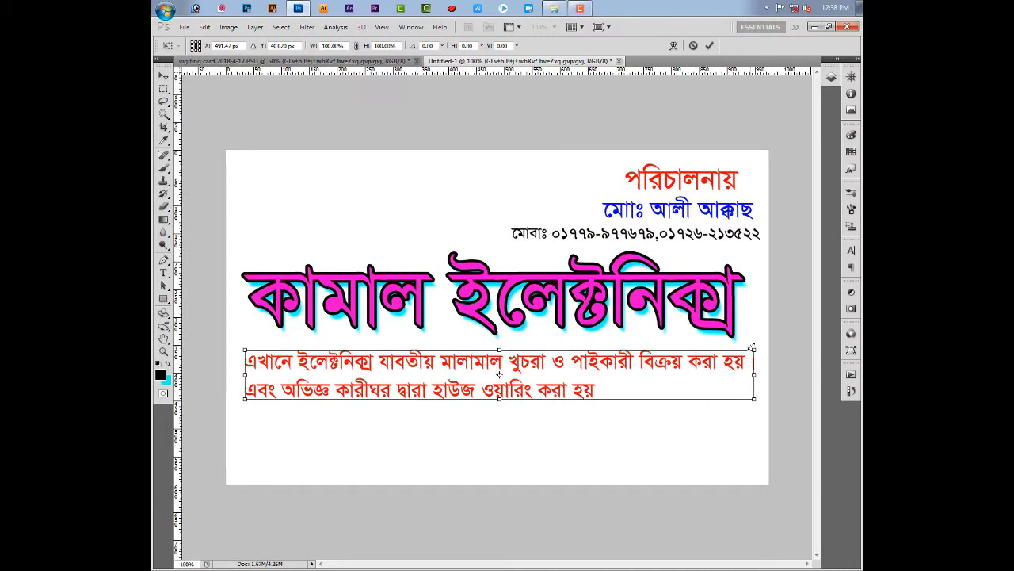
{"action": "left_click_drag", "start_coordinate": [546, 363], "coordinate": [542, 356]}
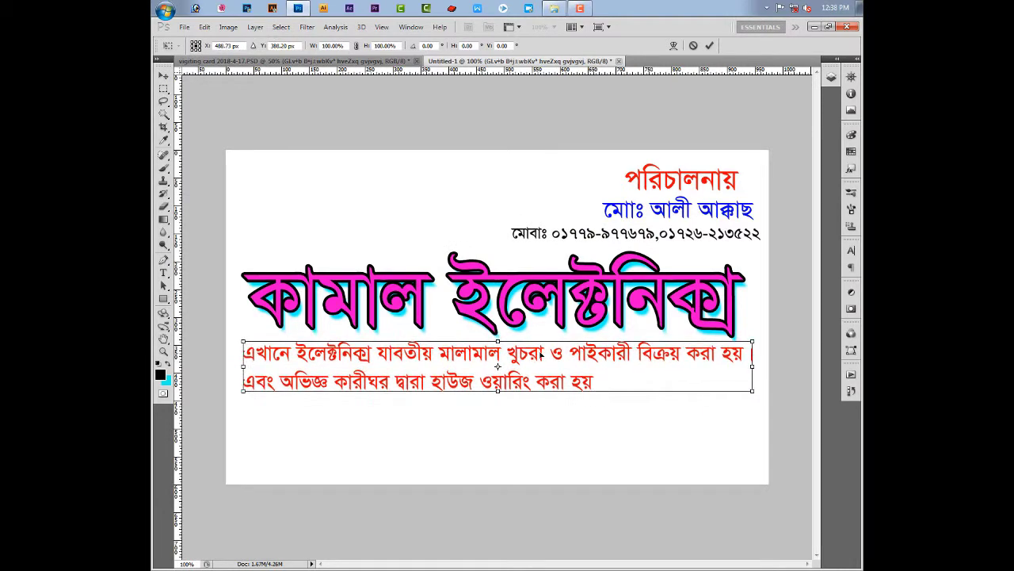
{"action": "key", "text": "Return"}
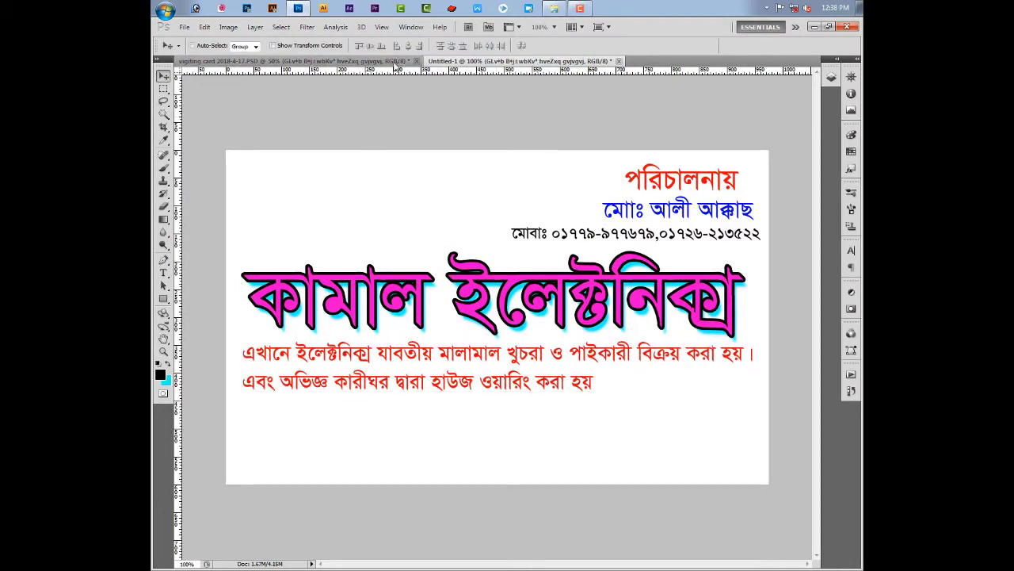
{"action": "left_click", "coordinate": [365, 62]}
Step: Carry the blue dealer line into Untitled-1
{"action": "right_click", "coordinate": [478, 379]}
{"action": "left_click", "coordinate": [492, 379]}
{"action": "mouse_move", "coordinate": [478, 380]}
{"action": "left_mouse_down"}
{"action": "mouse_move", "coordinate": [452, 54]}
{"action": "mouse_move", "coordinate": [481, 415]}
{"action": "left_mouse_up"}
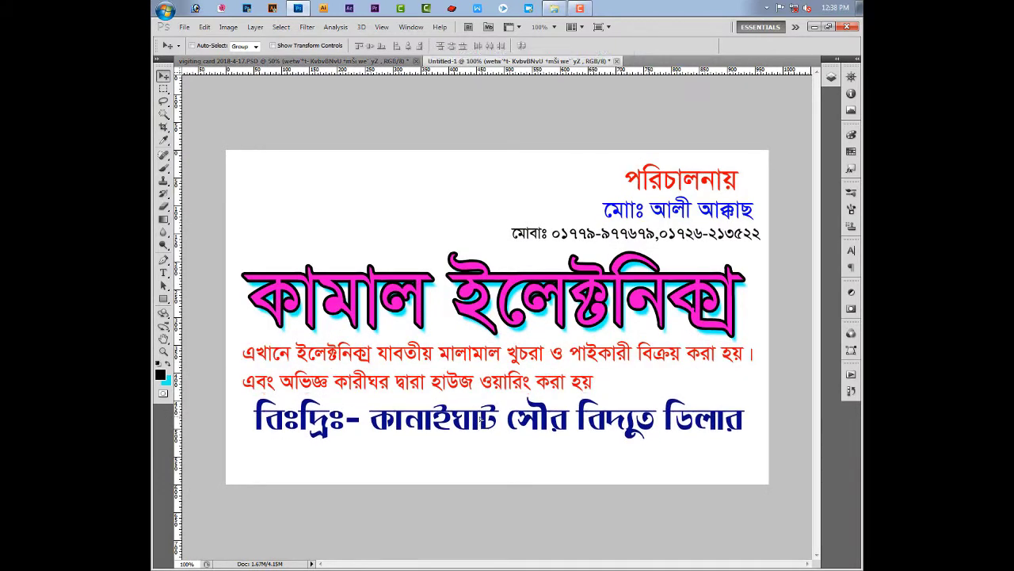
{"action": "left_click", "coordinate": [325, 62]}
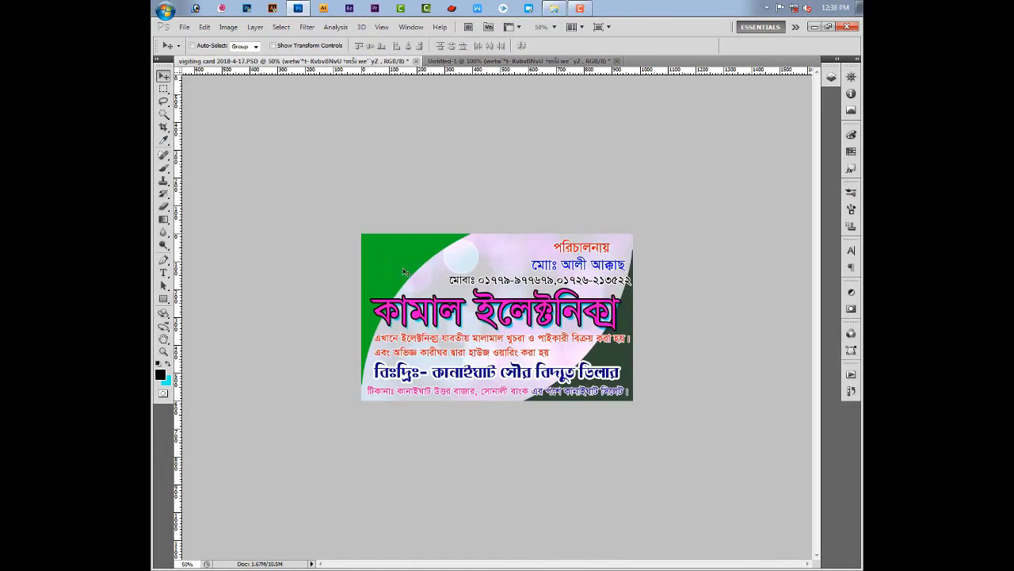
Step: Bring the bottom address line into Untitled-1 and nudge it left and down
{"action": "right_click", "coordinate": [444, 395]}
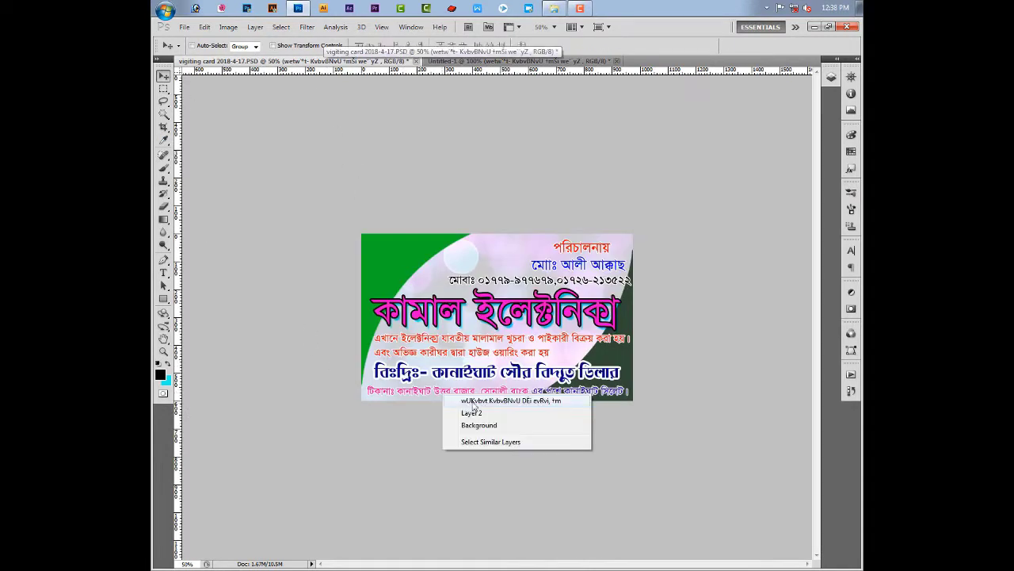
{"action": "left_click", "coordinate": [476, 404]}
{"action": "key", "text": "Delete"}
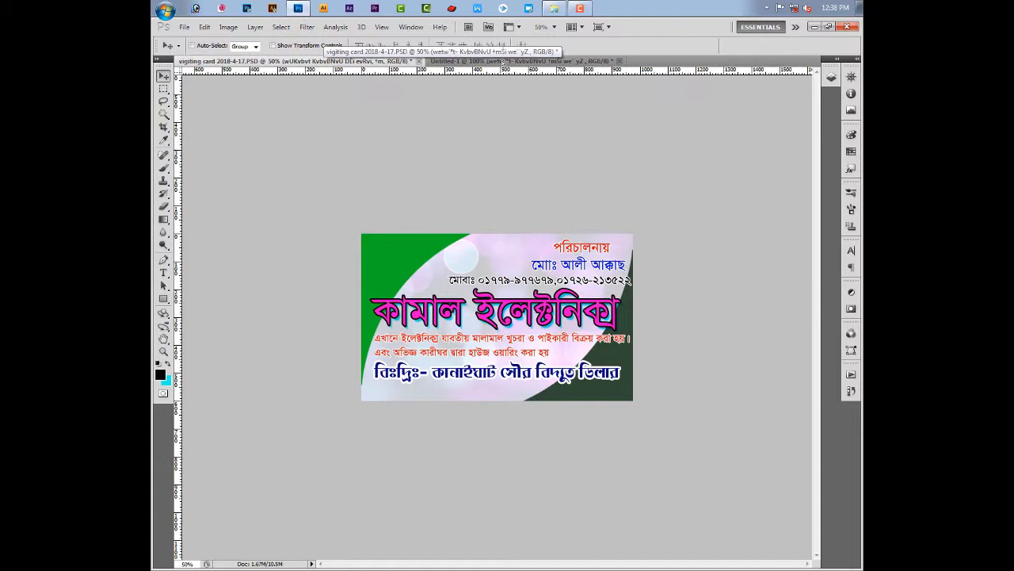
{"action": "left_click", "coordinate": [503, 62]}
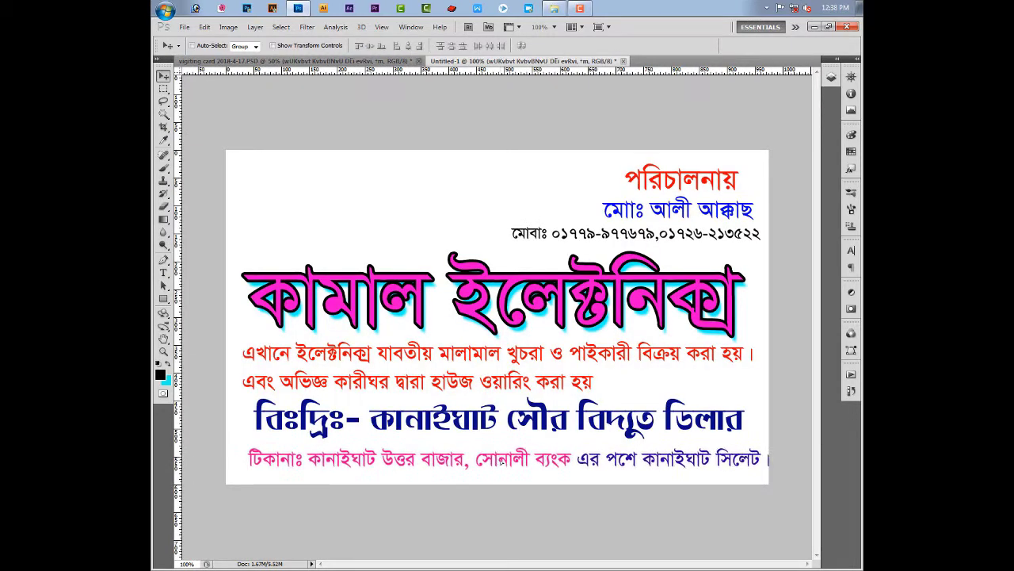
{"action": "left_click_drag", "start_coordinate": [499, 461], "coordinate": [489, 466]}
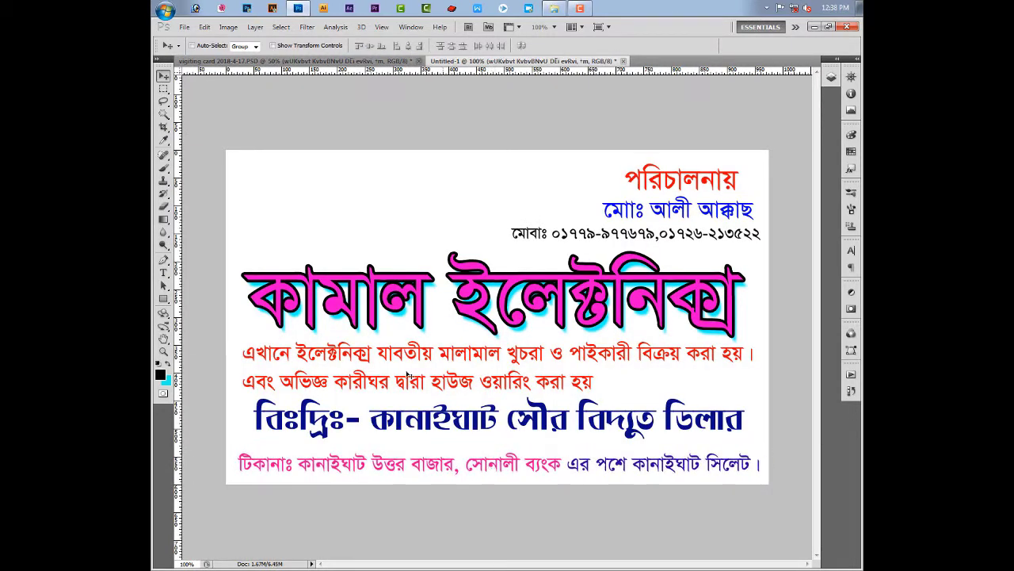
Step: Crop Untitled-1 to its whole canvas area
{"action": "left_click", "coordinate": [163, 128]}
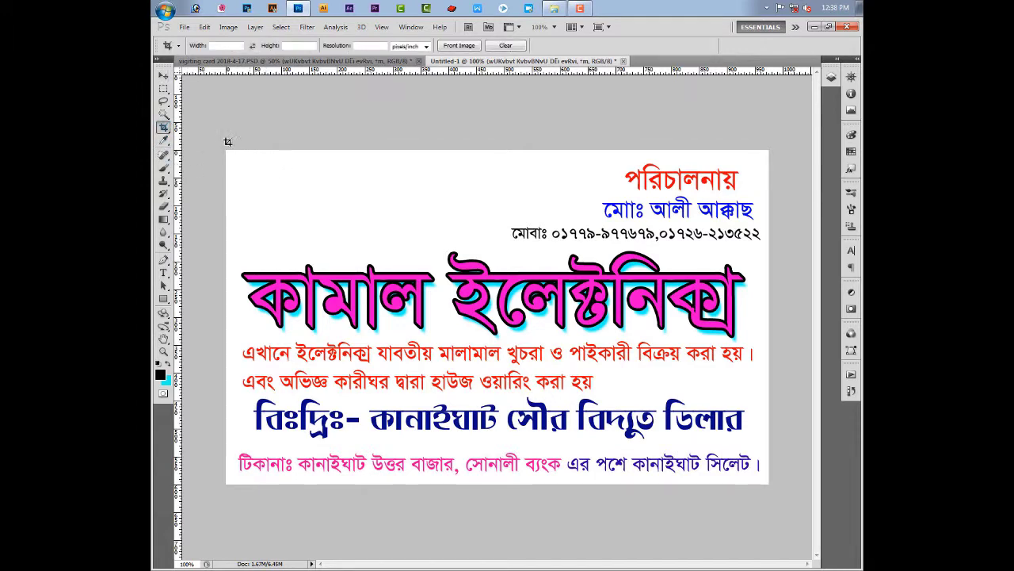
{"action": "left_click_drag", "start_coordinate": [227, 151], "coordinate": [769, 483]}
{"action": "key", "text": "Return"}
{"action": "left_click", "coordinate": [369, 61]}
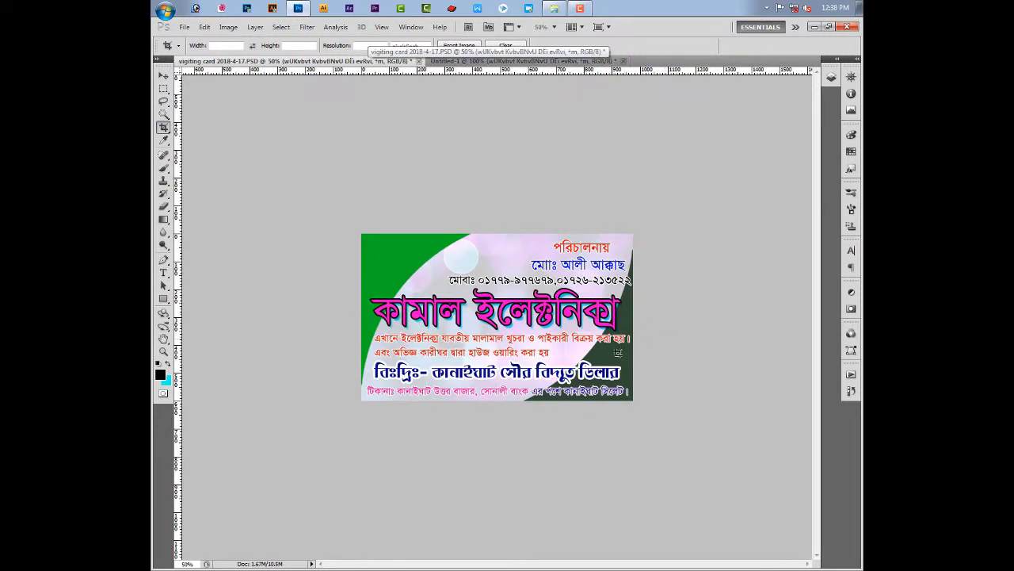
{"action": "left_click", "coordinate": [164, 76]}
{"action": "left_click", "coordinate": [481, 61]}
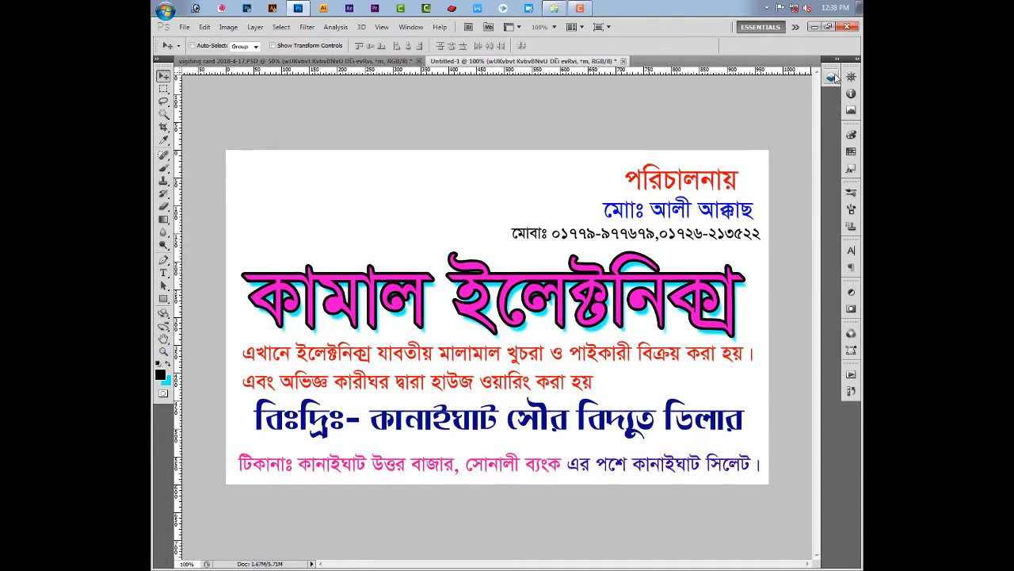
Step: Convert the Background into a regular layer using Layer from Background
{"action": "left_click", "coordinate": [832, 77]}
{"action": "left_click_drag", "start_coordinate": [814, 188], "coordinate": [809, 252]}
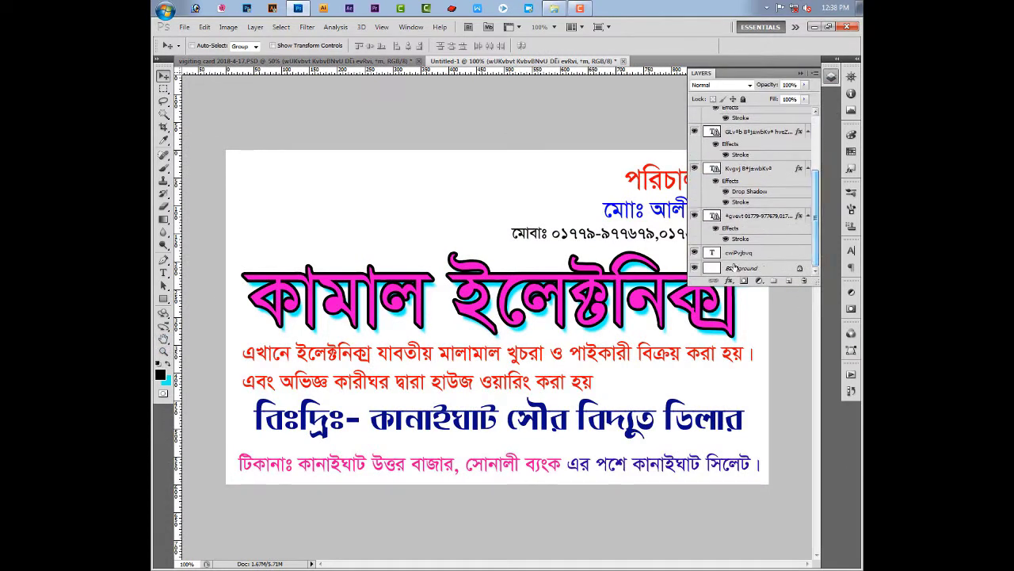
{"action": "left_click", "coordinate": [736, 268]}
{"action": "right_click", "coordinate": [736, 268]}
{"action": "left_click", "coordinate": [768, 274]}
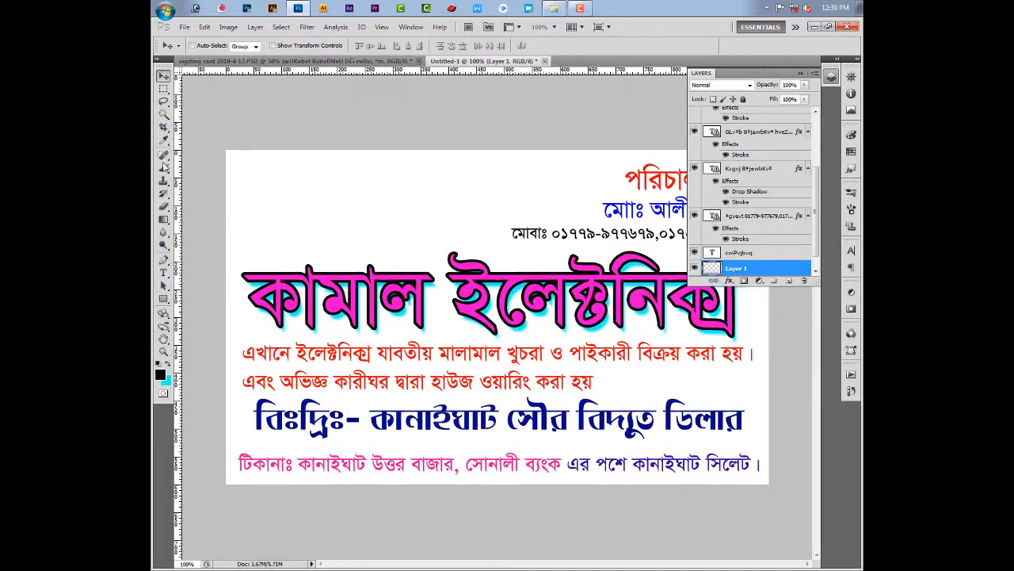
Step: Draw a curved pen path along the card's left edge
{"action": "left_click", "coordinate": [162, 261]}
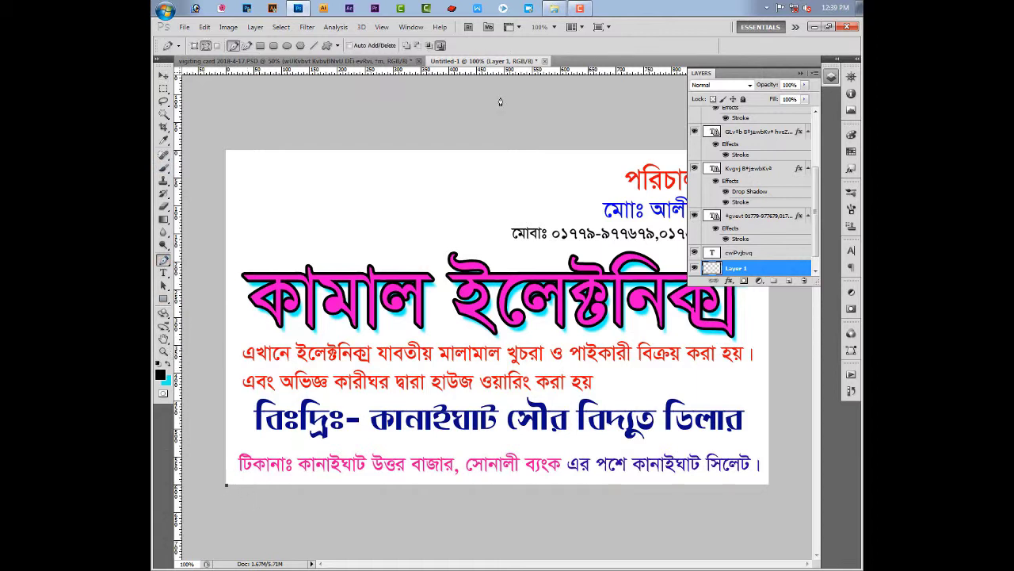
{"action": "left_click_drag", "start_coordinate": [368, 153], "coordinate": [505, 52]}
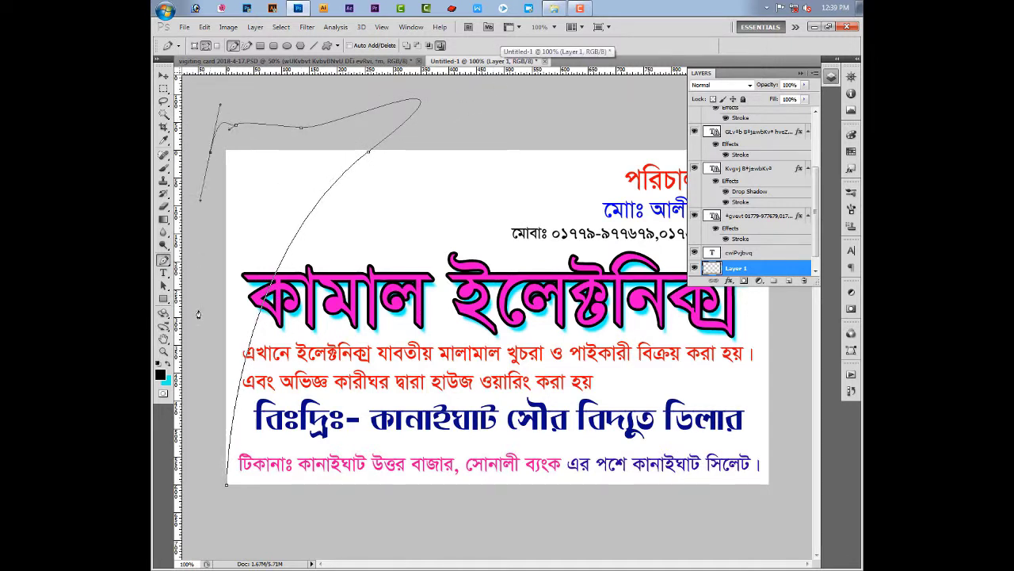
{"action": "right_click", "coordinate": [245, 325]}
{"action": "left_click", "coordinate": [274, 233]}
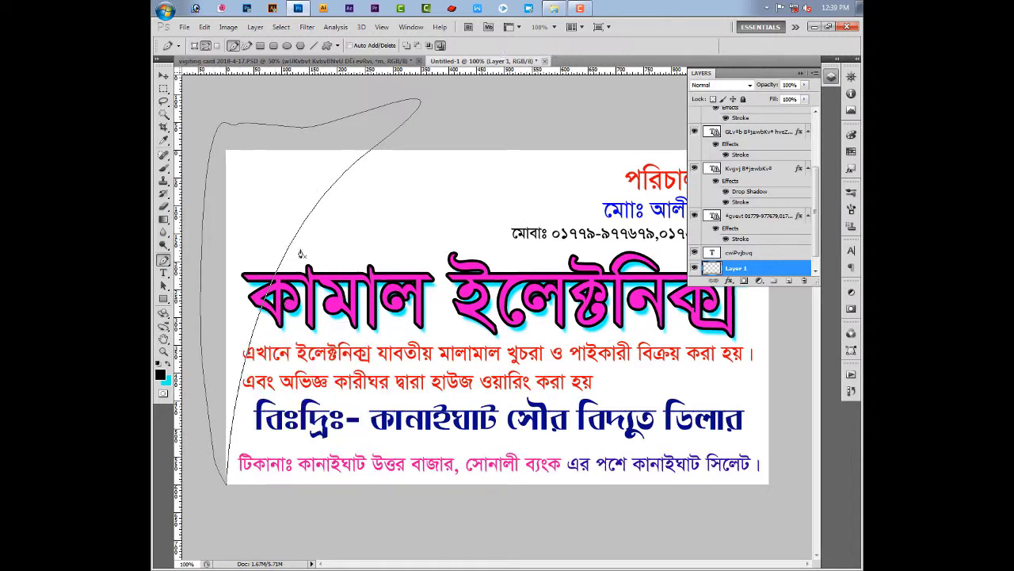
{"action": "key", "text": "Delete"}
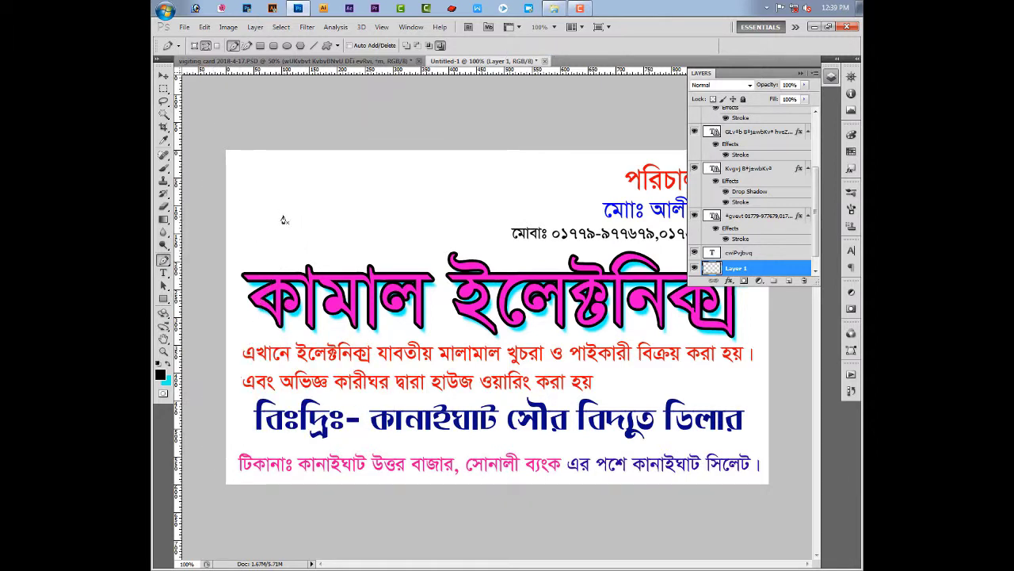
{"action": "key", "text": "ctrl+z"}
Step: Convert the curved path into a selection with Ctrl+Enter and bring up the Color Picker
{"action": "right_click", "coordinate": [283, 222]}
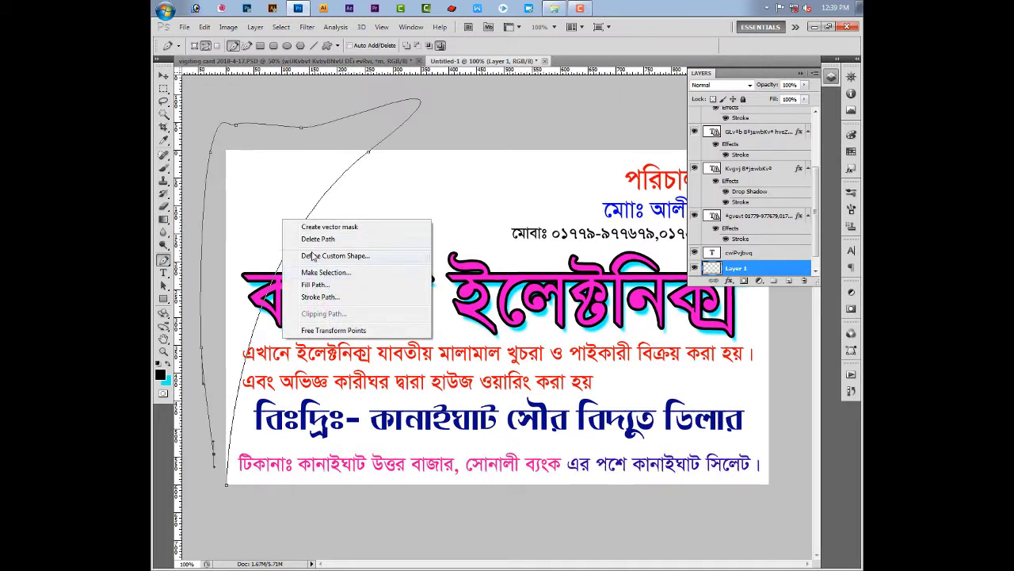
{"action": "left_click", "coordinate": [267, 219]}
{"action": "key", "text": "ctrl+Return"}
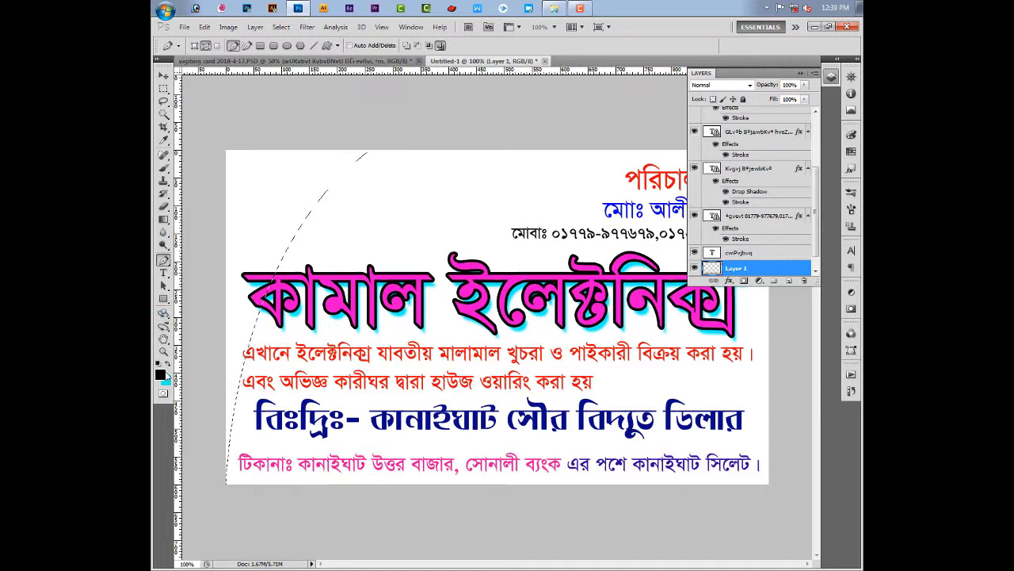
{"action": "left_click", "coordinate": [160, 375]}
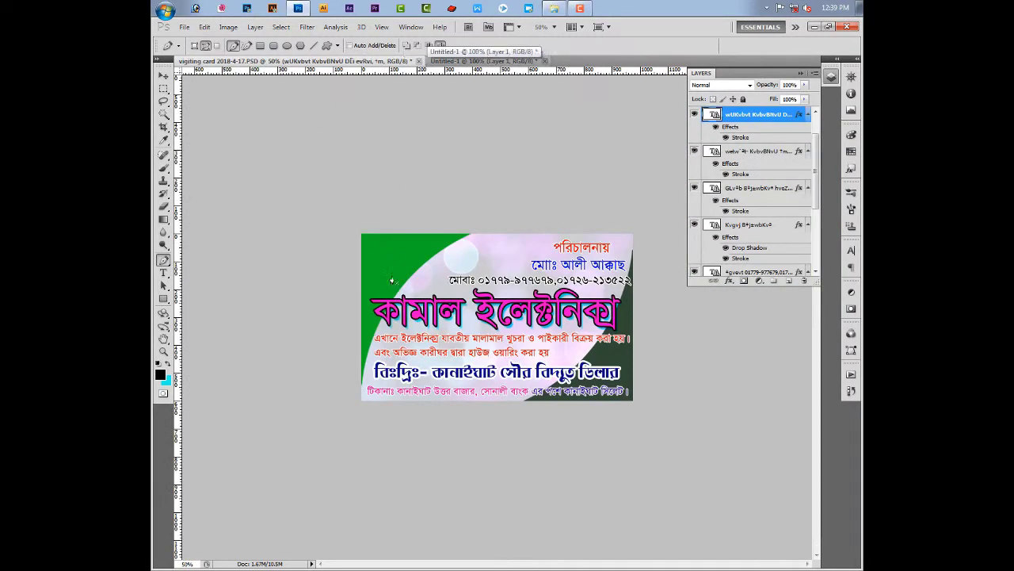
{"action": "left_click", "coordinate": [508, 62]}
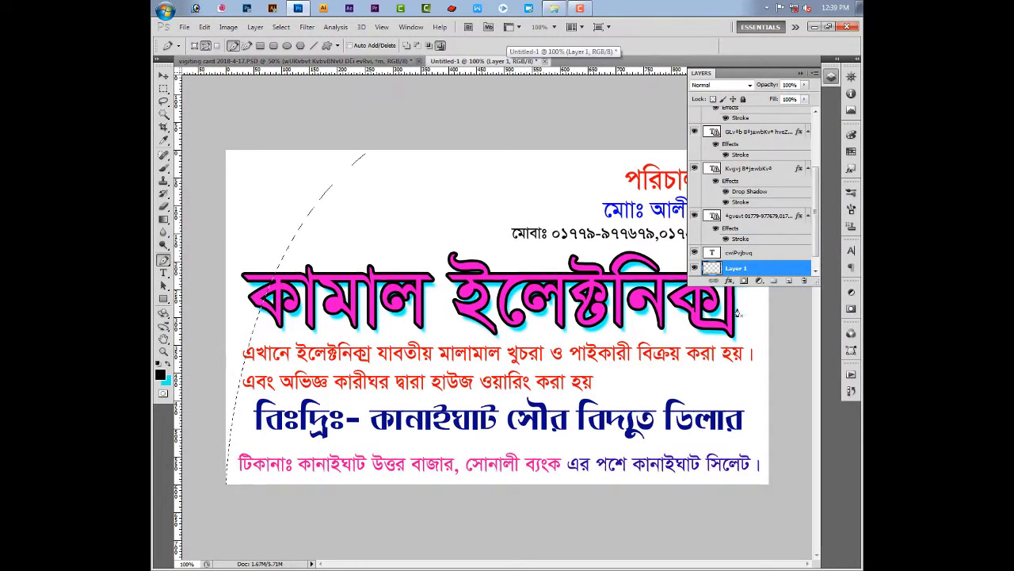
Step: Set the foreground colour to a medium green (#39a318)
{"action": "left_click", "coordinate": [161, 376]}
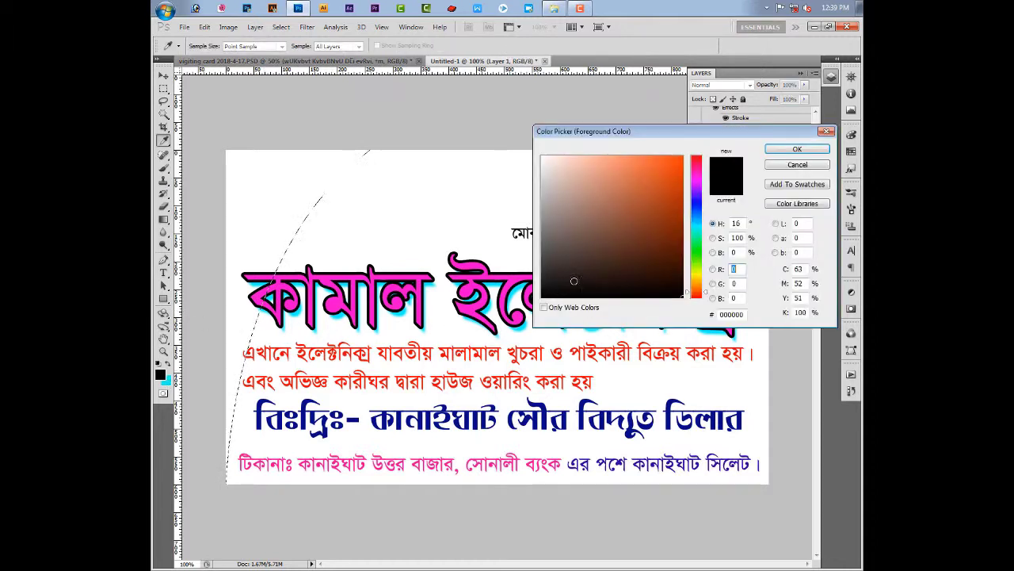
{"action": "left_click", "coordinate": [696, 257]}
{"action": "left_click_drag", "start_coordinate": [677, 216], "coordinate": [661, 207]}
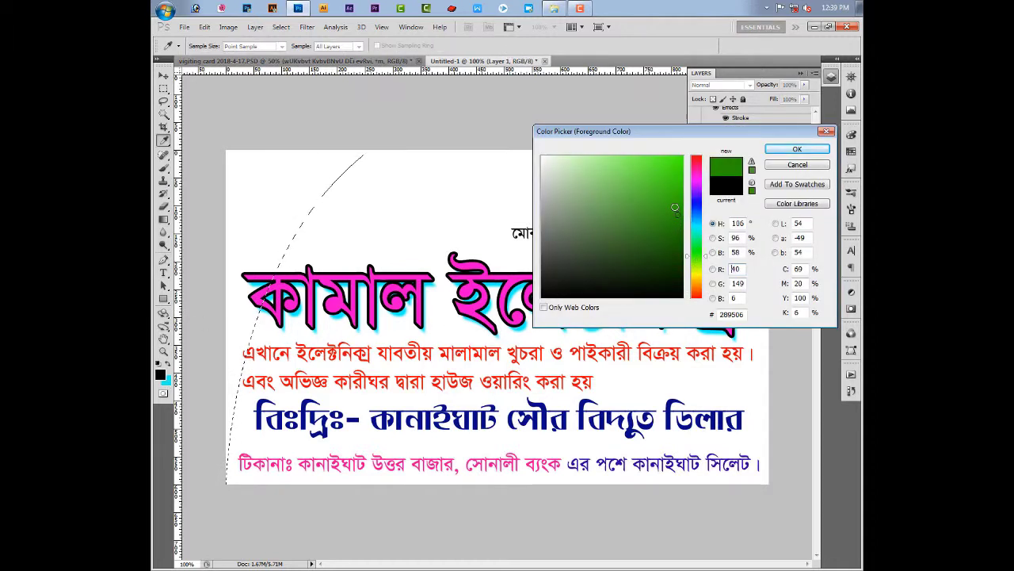
{"action": "left_click", "coordinate": [797, 149]}
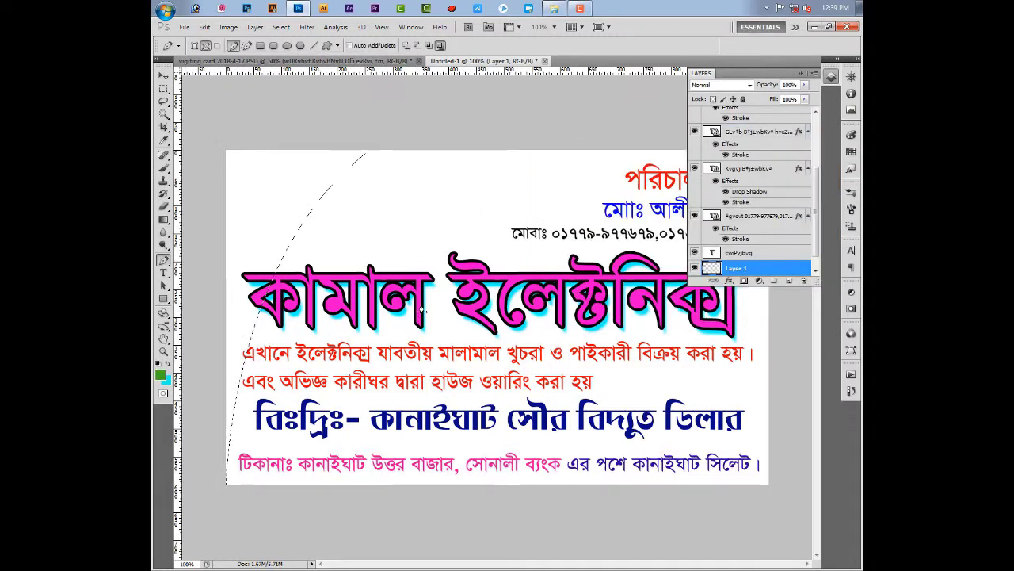
{"action": "key", "text": "alt+BackSpace"}
{"action": "left_click", "coordinate": [164, 76]}
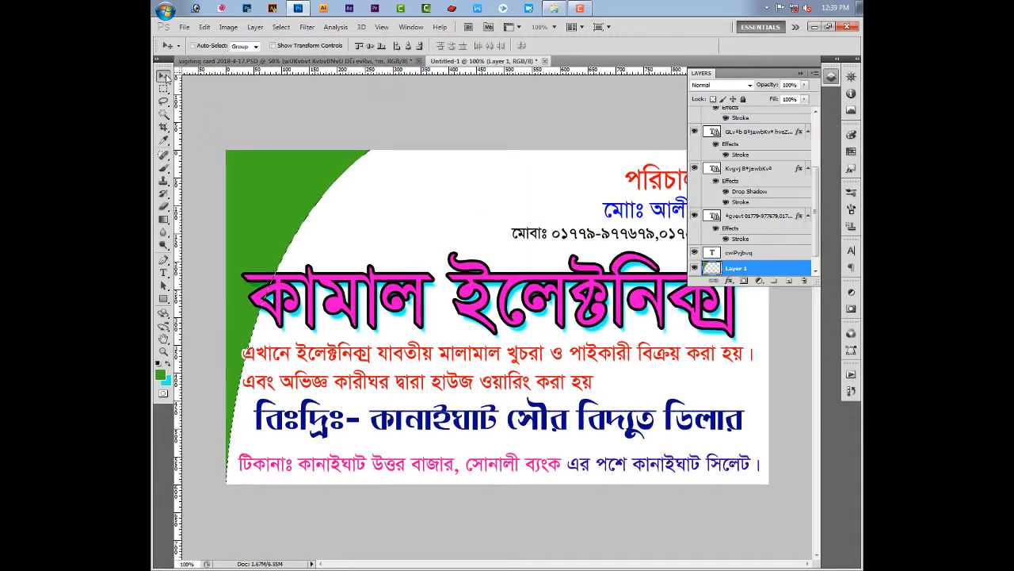
{"action": "key", "text": "ctrl+z"}
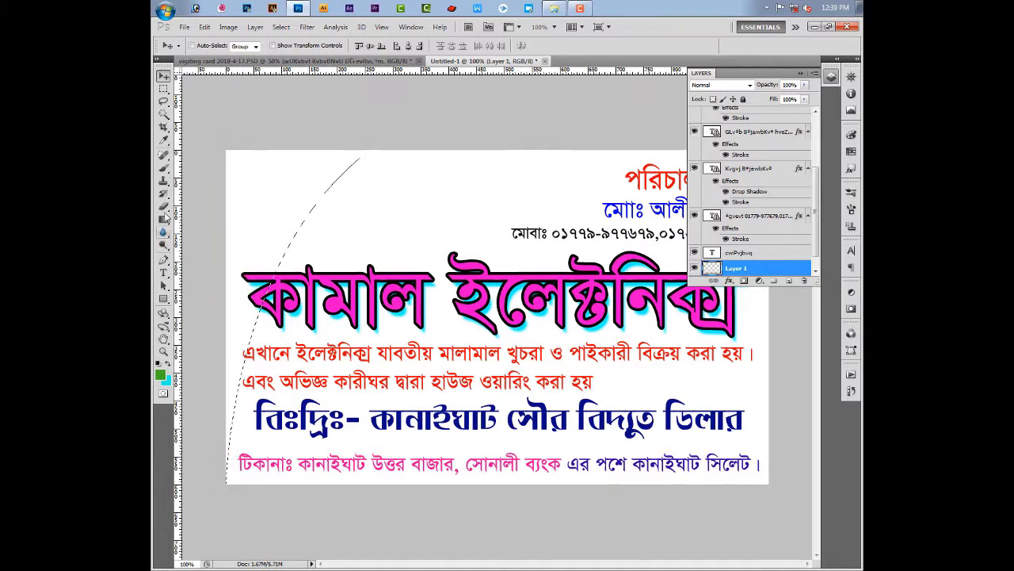
Step: Fill the curved left-edge selection with green using the Paint Bucket
{"action": "left_click", "coordinate": [164, 219]}
{"action": "right_click", "coordinate": [168, 220]}
{"action": "left_click", "coordinate": [192, 226]}
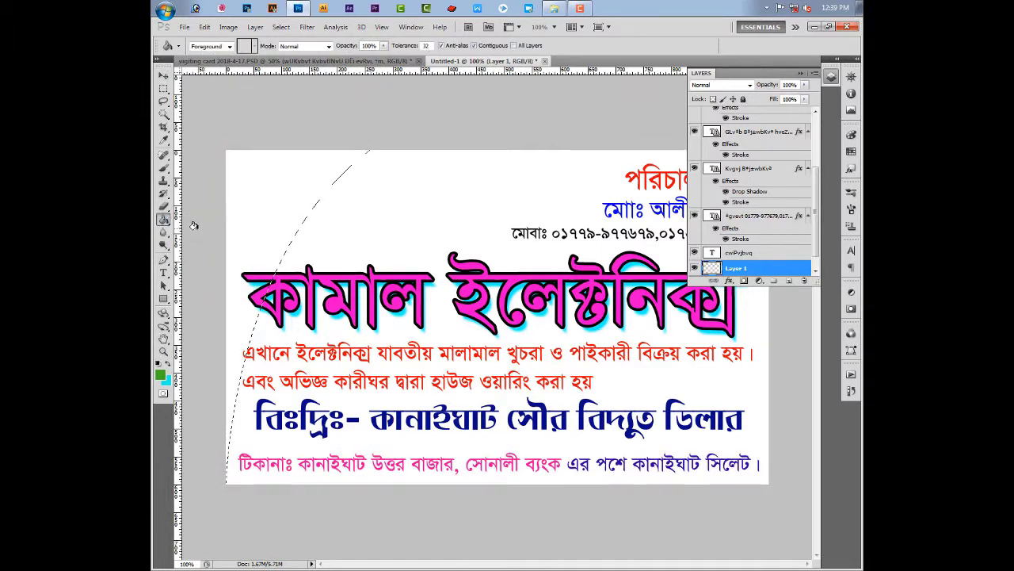
{"action": "left_click", "coordinate": [288, 206]}
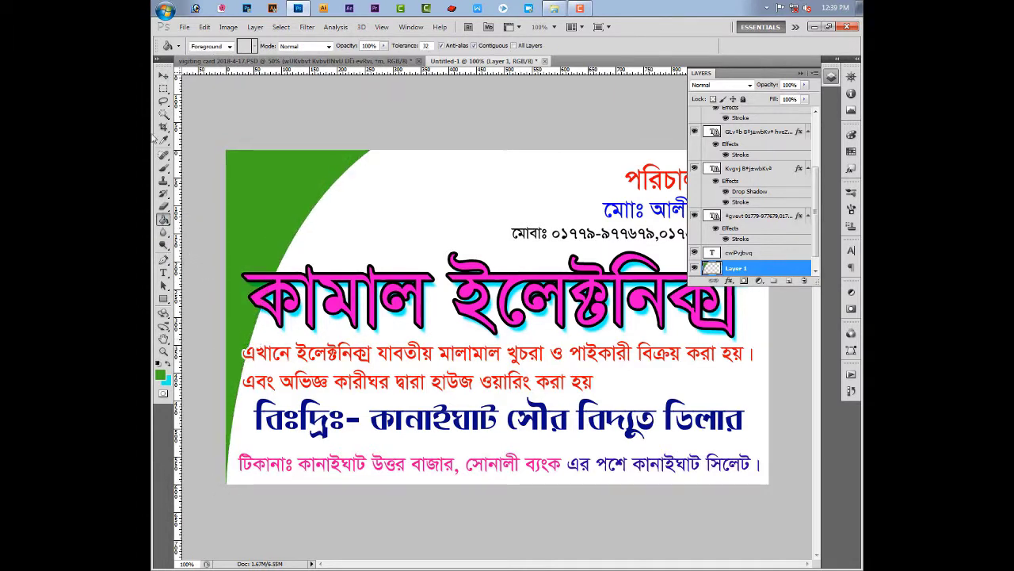
{"action": "left_click", "coordinate": [163, 76]}
{"action": "right_click", "coordinate": [292, 187]}
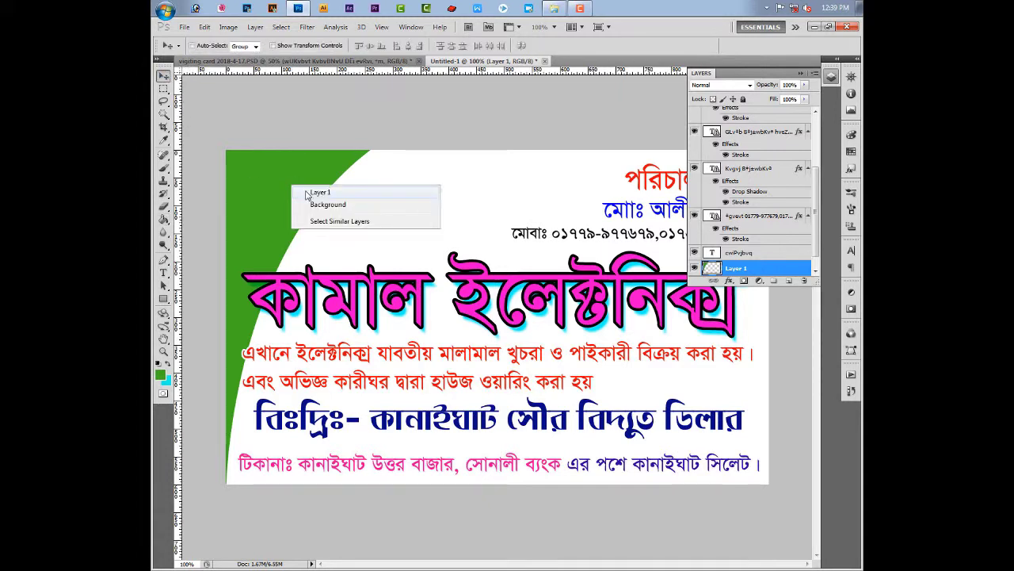
Step: Duplicate the green arc, flip the copy horizontally and move it to the right
{"action": "left_click_drag", "start_coordinate": [293, 189], "coordinate": [316, 195]}
{"action": "key", "text": "ctrl+t"}
{"action": "right_click", "coordinate": [342, 196]}
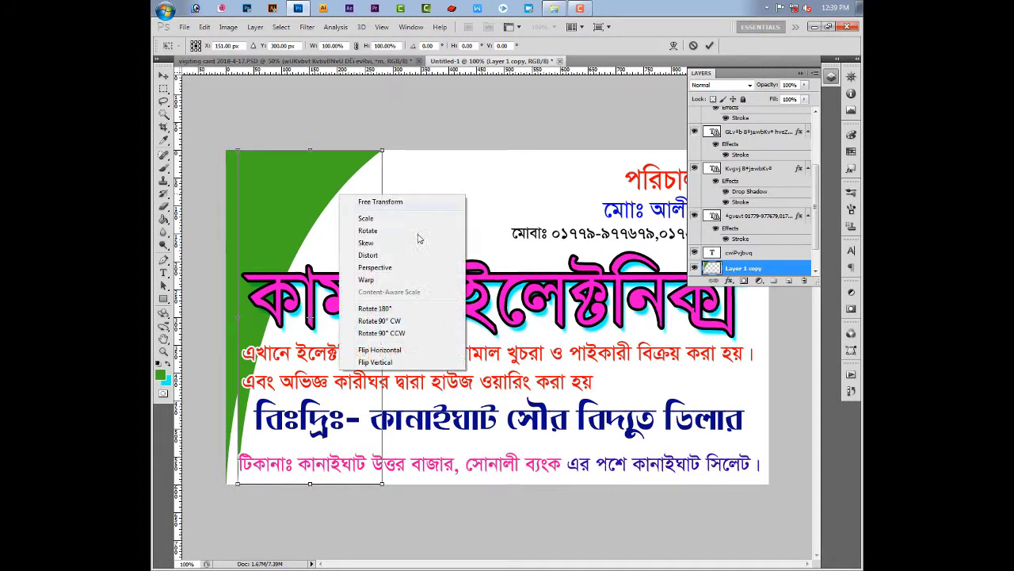
{"action": "left_click", "coordinate": [386, 345]}
{"action": "key", "text": "Return"}
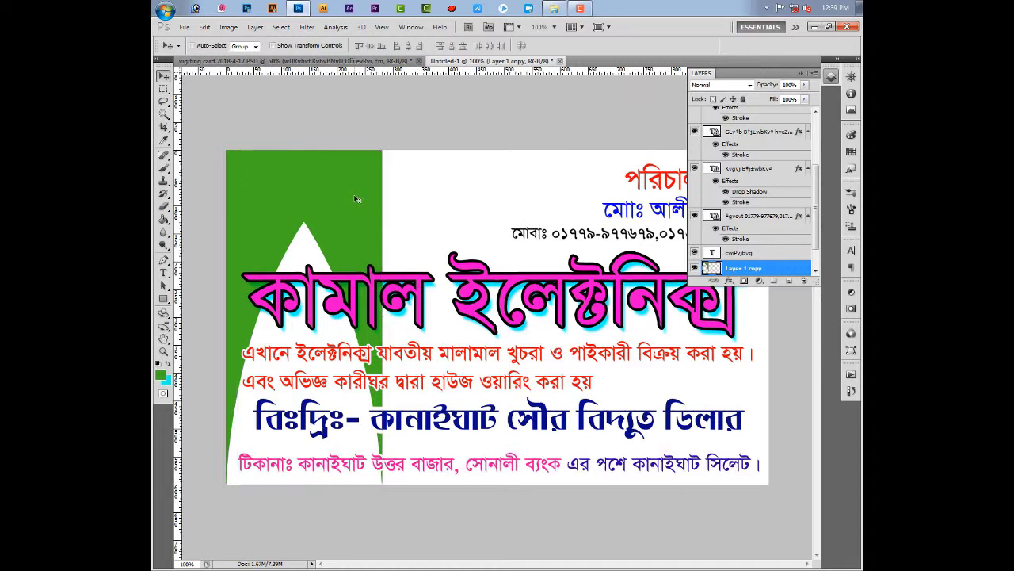
{"action": "left_click_drag", "start_coordinate": [356, 213], "coordinate": [671, 212]}
{"action": "key", "text": "shift+Right"}
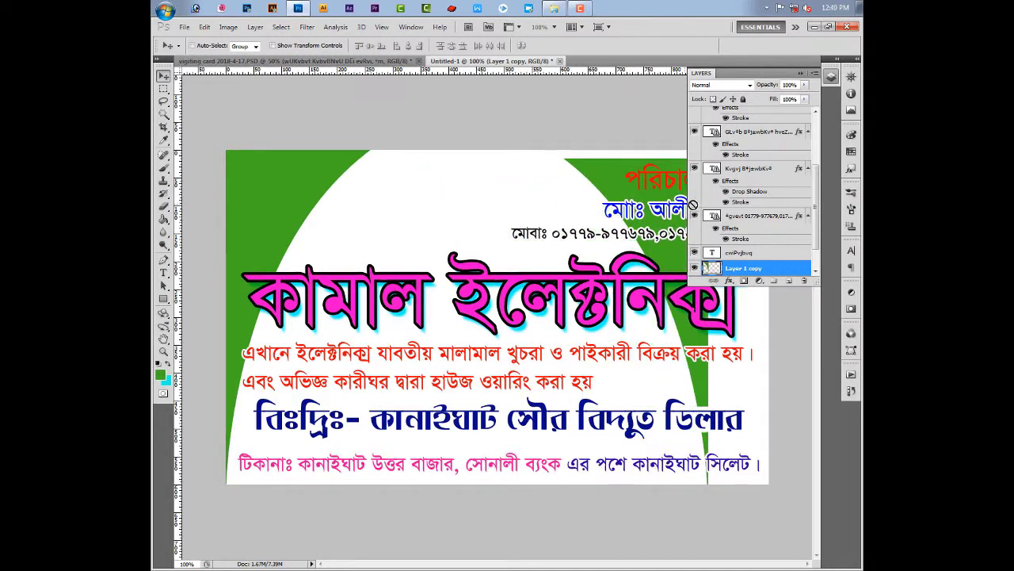
{"action": "key", "text": "shift+Left"}
{"action": "key", "text": "shift+Left"}
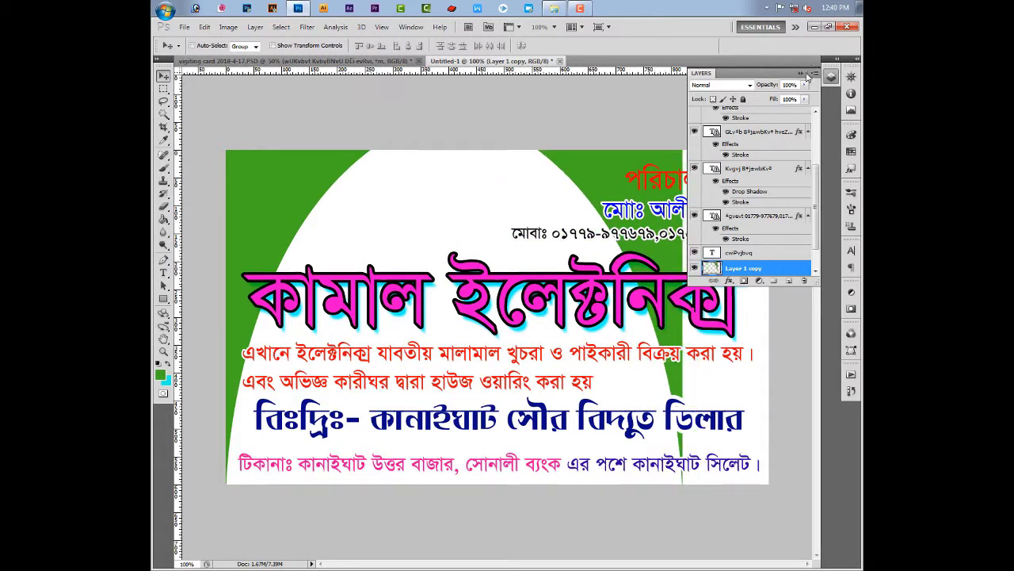
{"action": "left_click", "coordinate": [656, 226]}
Step: Rotate the copy 180°, reshape it and enlarge it to about 107% along the right edge
{"action": "key", "text": "ctrl+t"}
{"action": "right_click", "coordinate": [632, 196]}
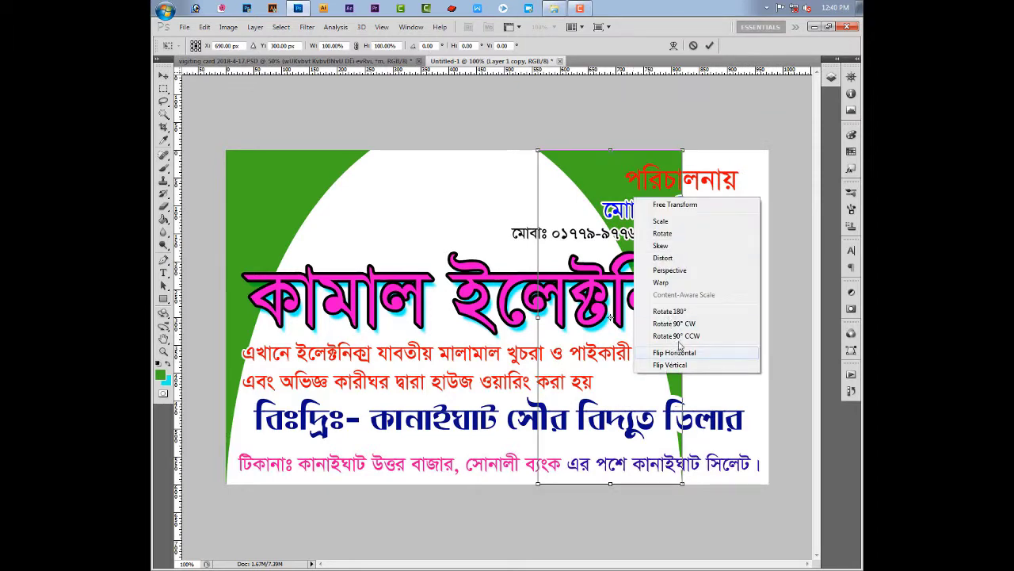
{"action": "left_click", "coordinate": [674, 306]}
{"action": "left_click_drag", "start_coordinate": [578, 323], "coordinate": [665, 325]}
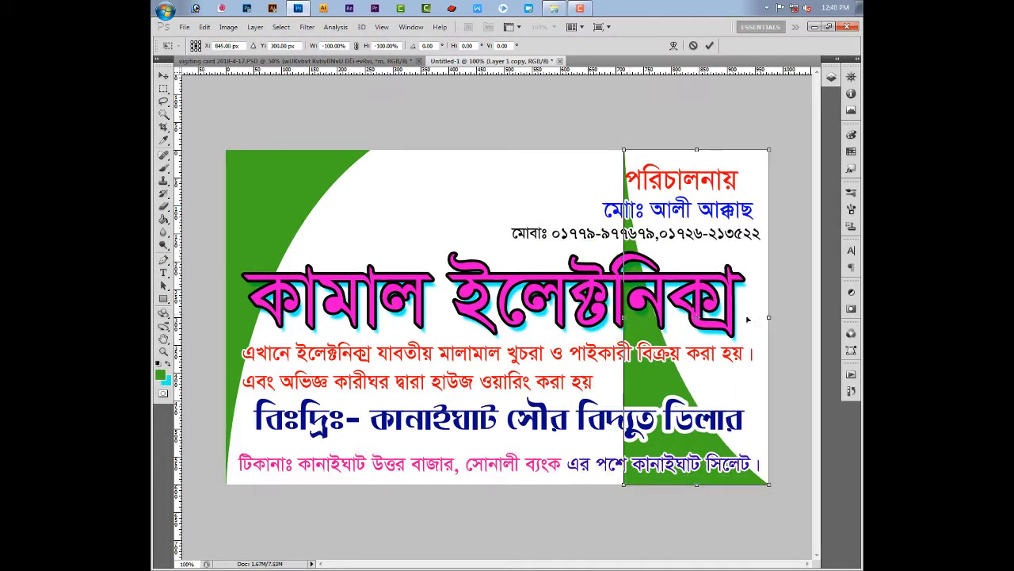
{"action": "mouse_move", "coordinate": [769, 317]}
{"action": "left_mouse_down"}
{"action": "mouse_move", "coordinate": [507, 317]}
{"action": "mouse_move", "coordinate": [448, 358]}
{"action": "left_mouse_up"}
{"action": "key", "text": "Return"}
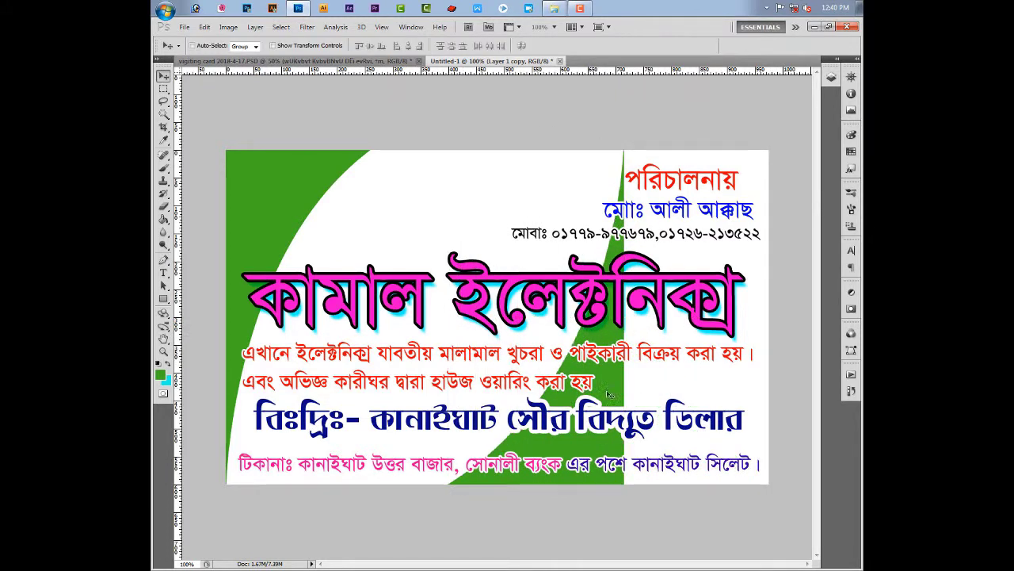
{"action": "left_click_drag", "start_coordinate": [610, 394], "coordinate": [753, 382]}
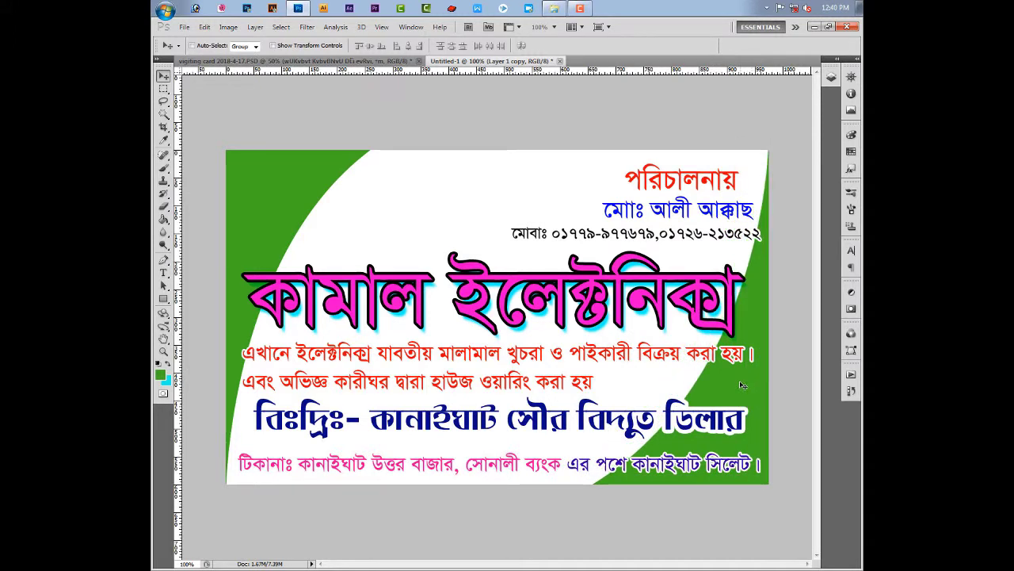
{"action": "key", "text": "ctrl+t"}
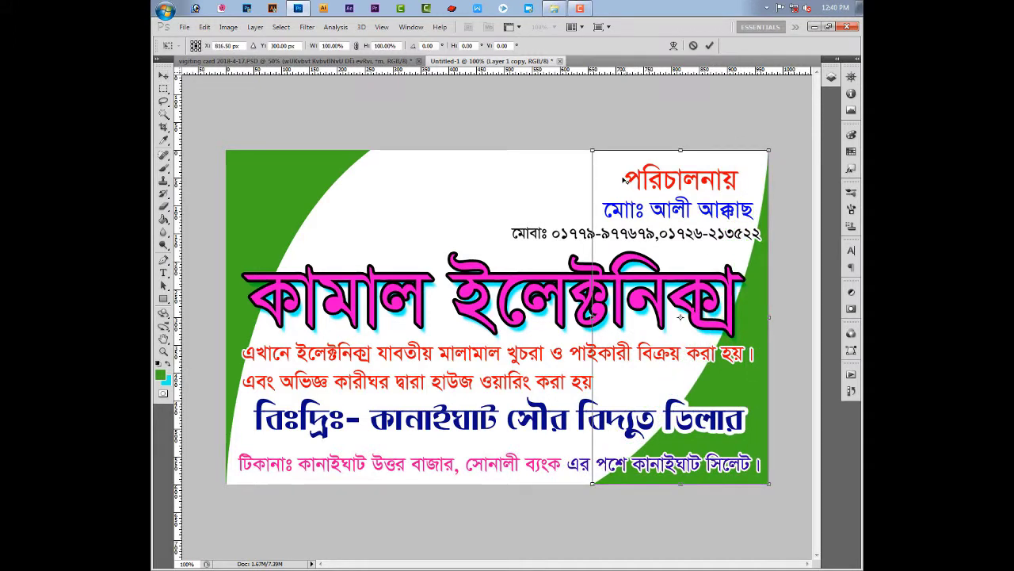
{"action": "left_click_drag", "start_coordinate": [592, 150], "coordinate": [586, 140]}
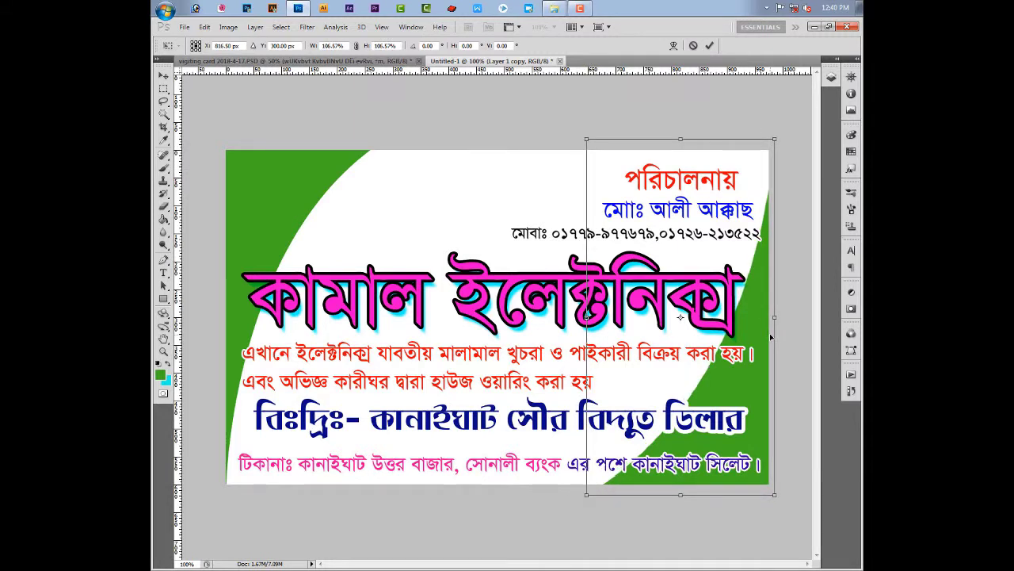
{"action": "key", "text": "Return"}
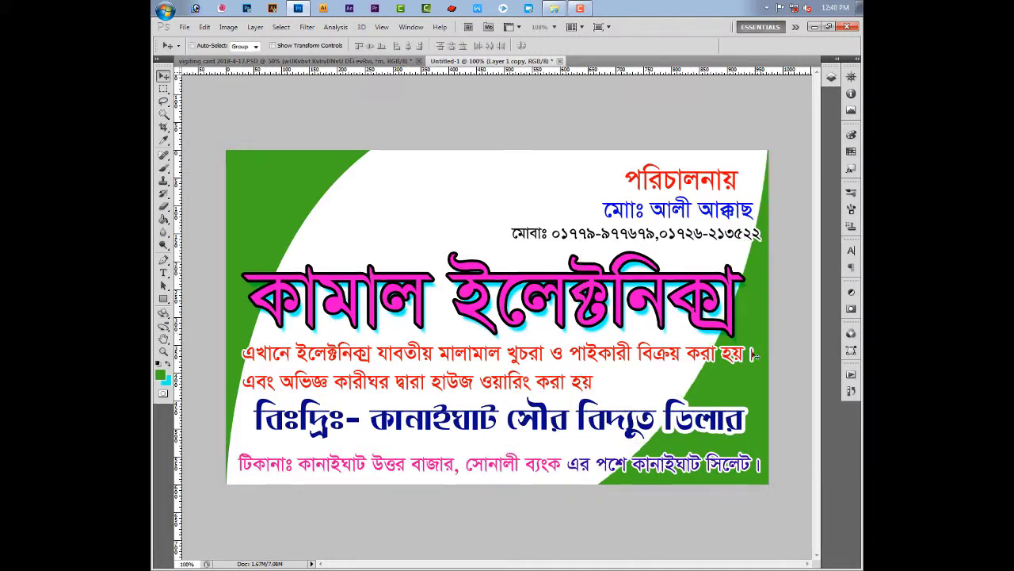
{"action": "left_click", "coordinate": [163, 127]}
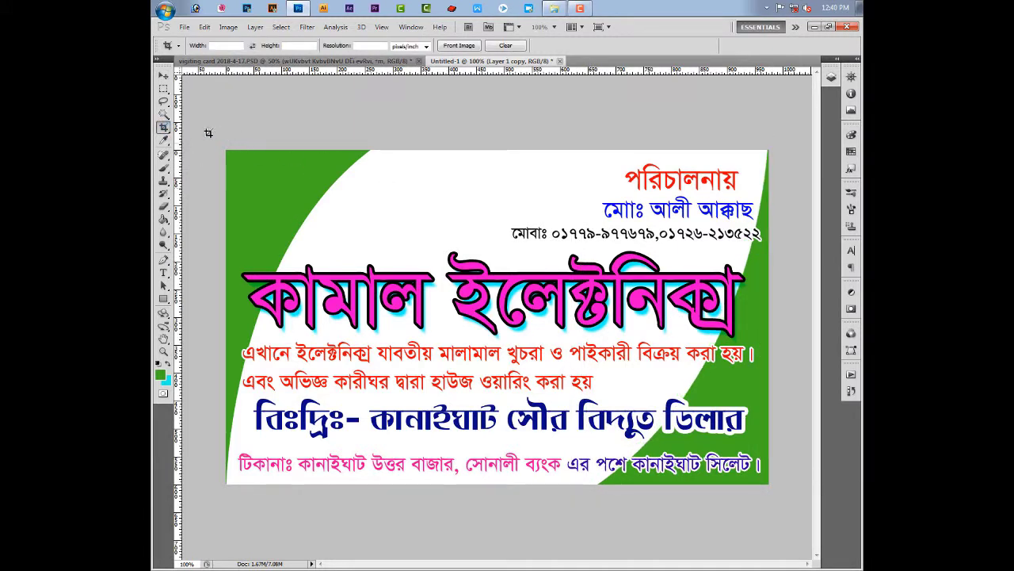
Step: Abandon a crop and, with the Move tool, select a text layer from the canvas
{"action": "left_click_drag", "start_coordinate": [268, 170], "coordinate": [357, 222]}
{"action": "key", "text": "Escape"}
{"action": "left_click", "coordinate": [164, 76]}
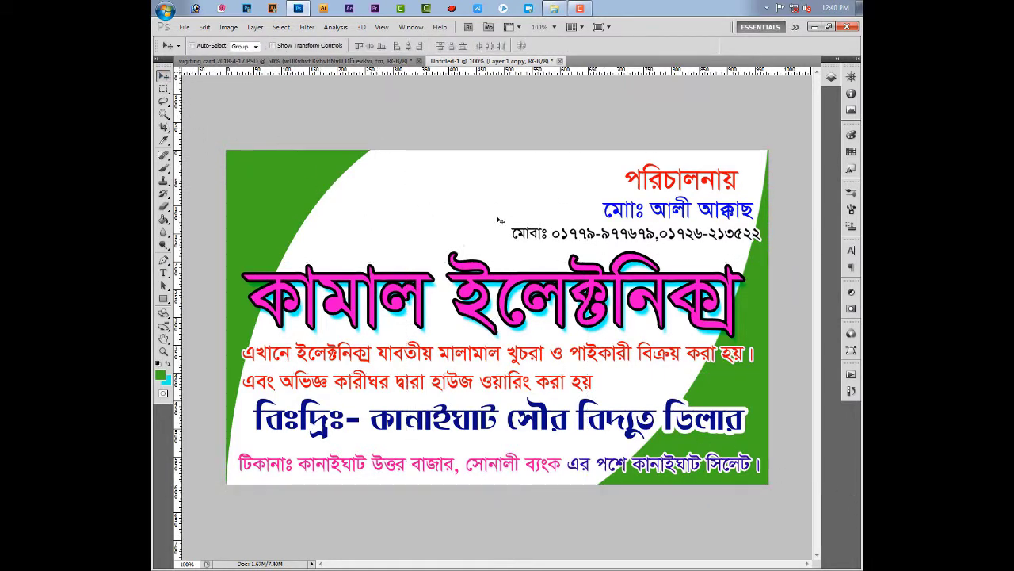
{"action": "right_click", "coordinate": [728, 389]}
{"action": "left_click", "coordinate": [761, 398]}
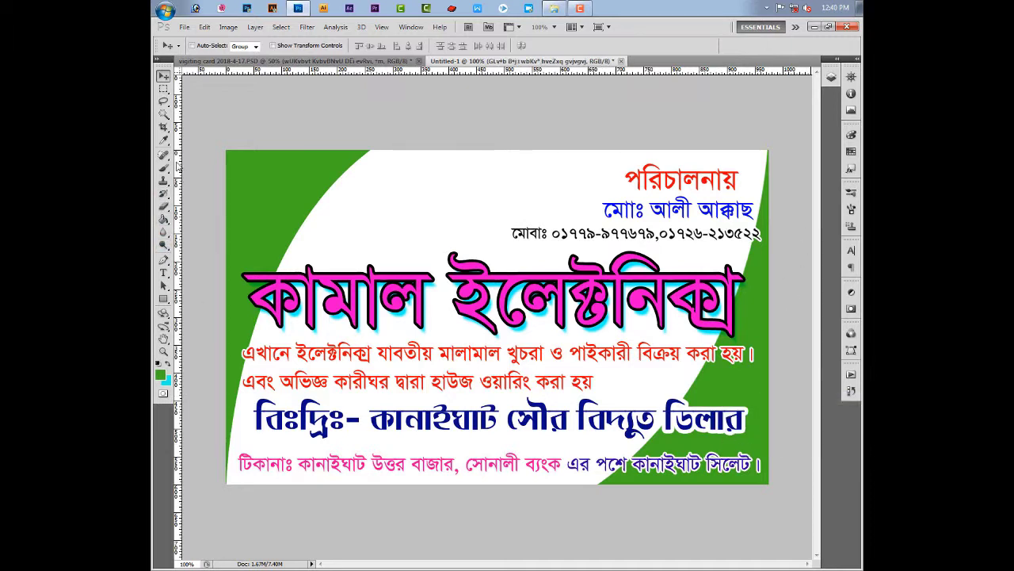
Step: Show the Layers panel and pick the top stroked text layers from the canvas layer list
{"action": "left_click", "coordinate": [831, 77]}
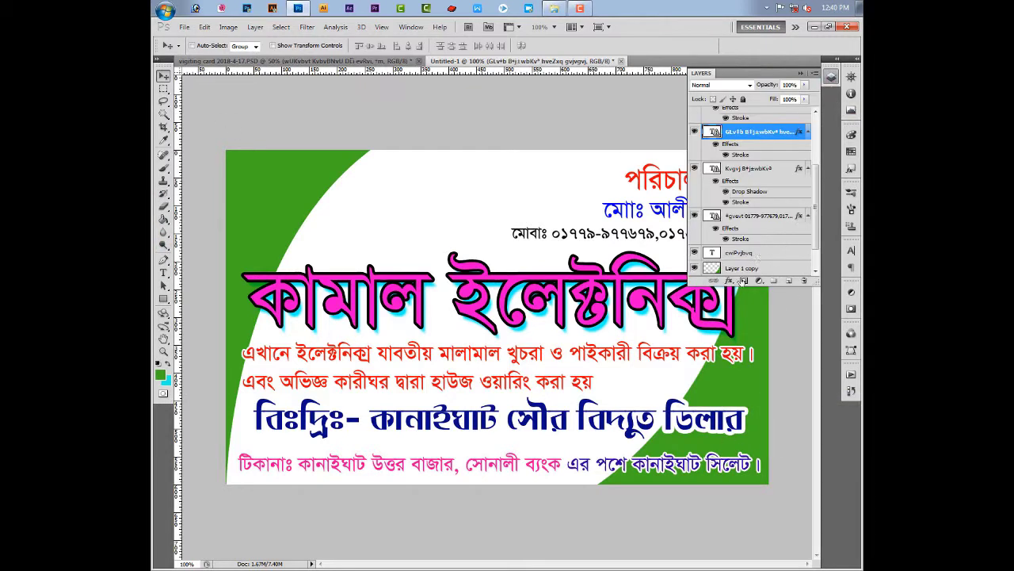
{"action": "scroll", "coordinate": [748, 269], "scroll_direction": "down", "scroll_amount": 2}
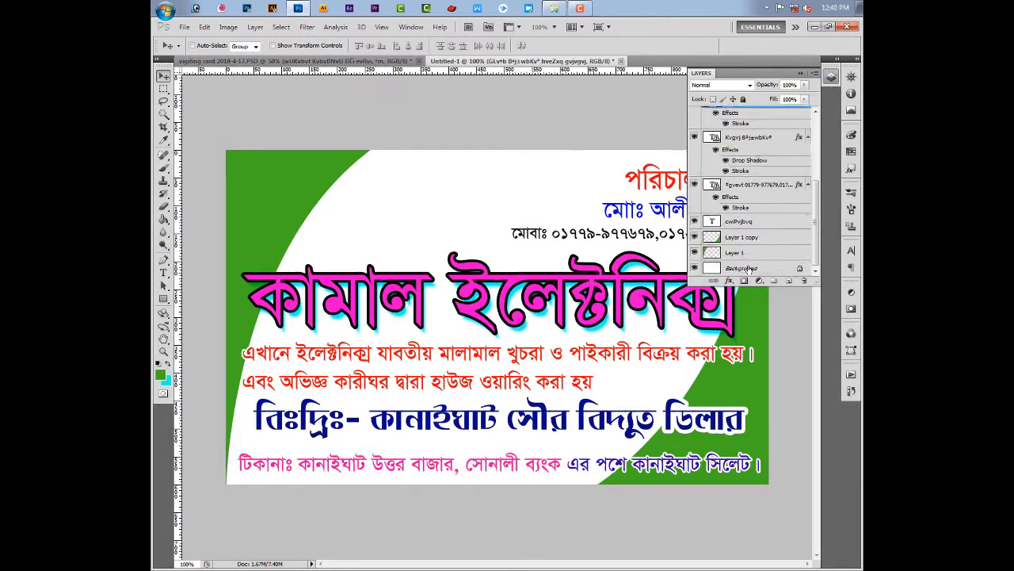
{"action": "right_click", "coordinate": [737, 393]}
{"action": "left_click", "coordinate": [784, 396]}
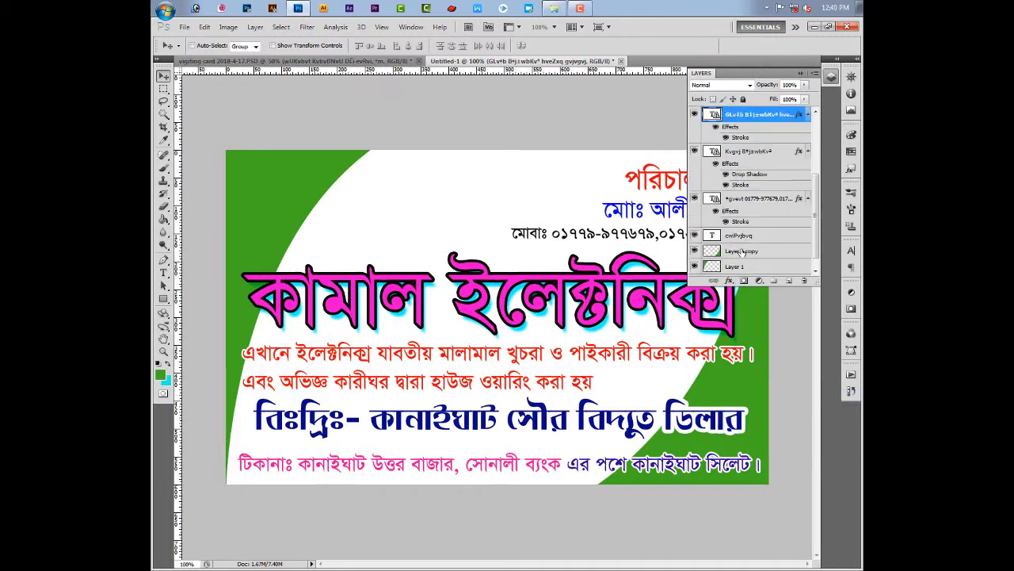
{"action": "right_click", "coordinate": [715, 379]}
{"action": "left_click", "coordinate": [743, 414]}
Step: Select the Layer 1 copy arc, load its outline, and set the foreground colour to olive
{"action": "right_click", "coordinate": [752, 439]}
{"action": "left_click", "coordinate": [761, 446]}
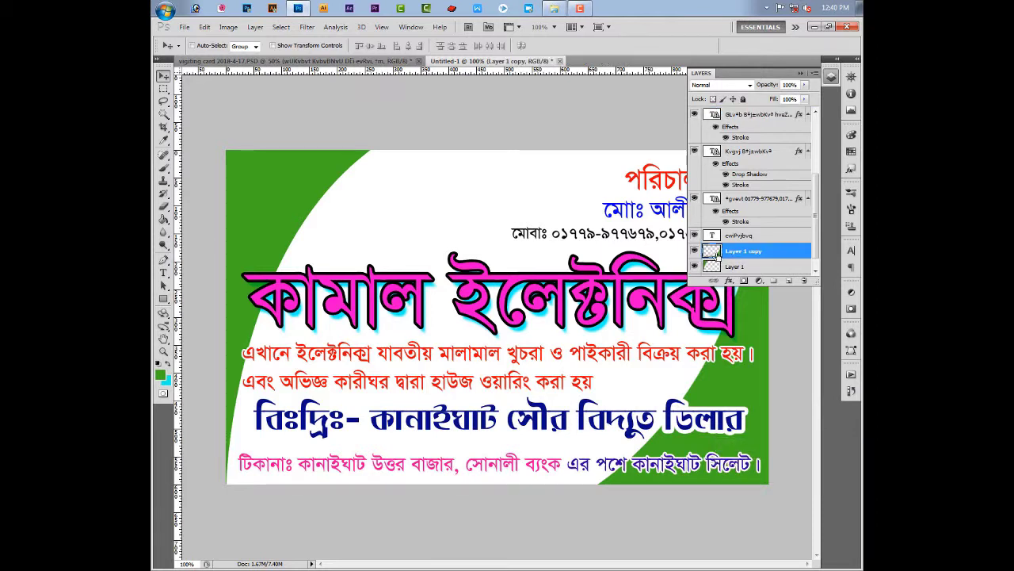
{"action": "left_click", "coordinate": [713, 252], "text": "ctrl"}
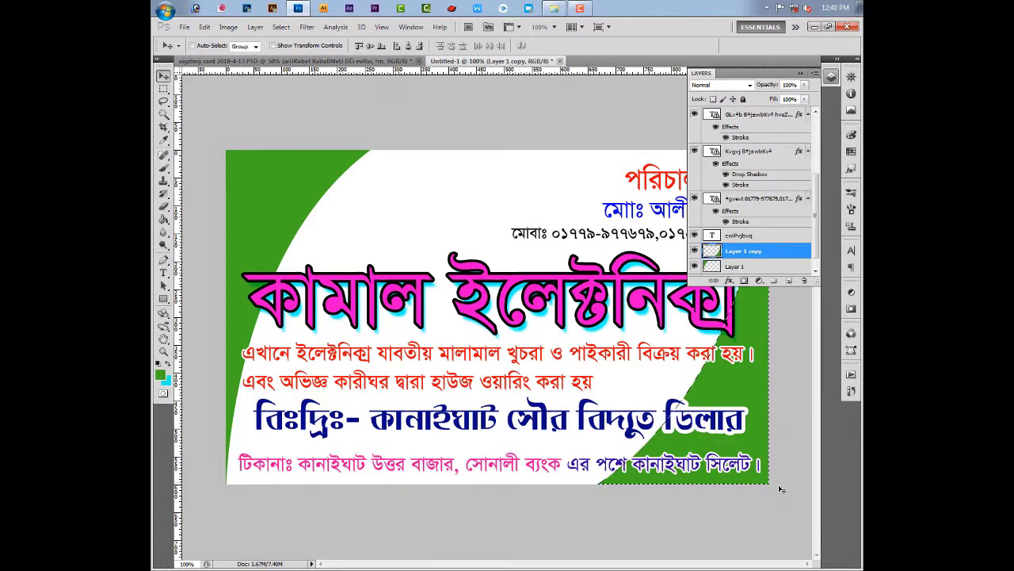
{"action": "left_click", "coordinate": [161, 372]}
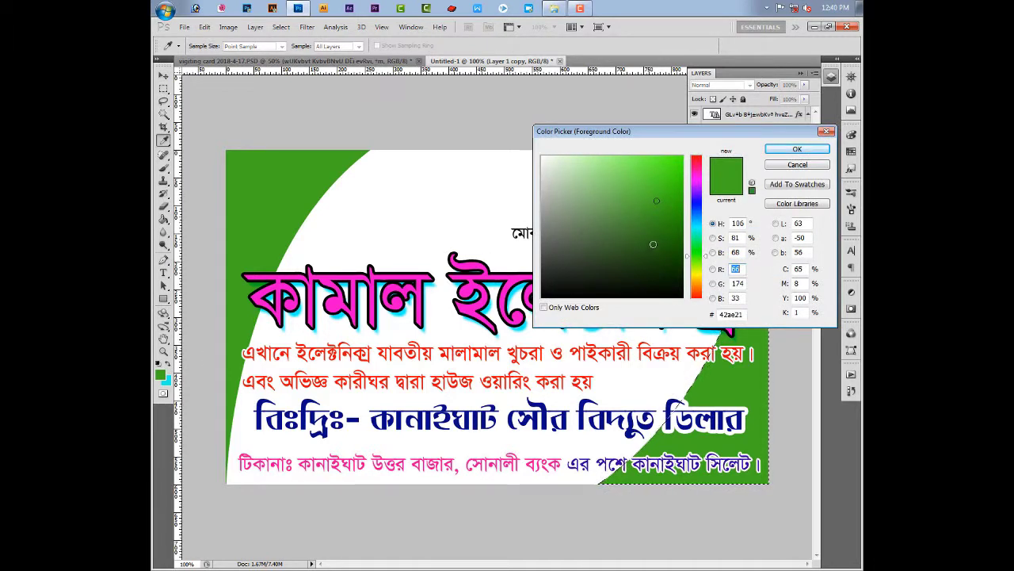
{"action": "left_click_drag", "start_coordinate": [701, 269], "coordinate": [700, 272]}
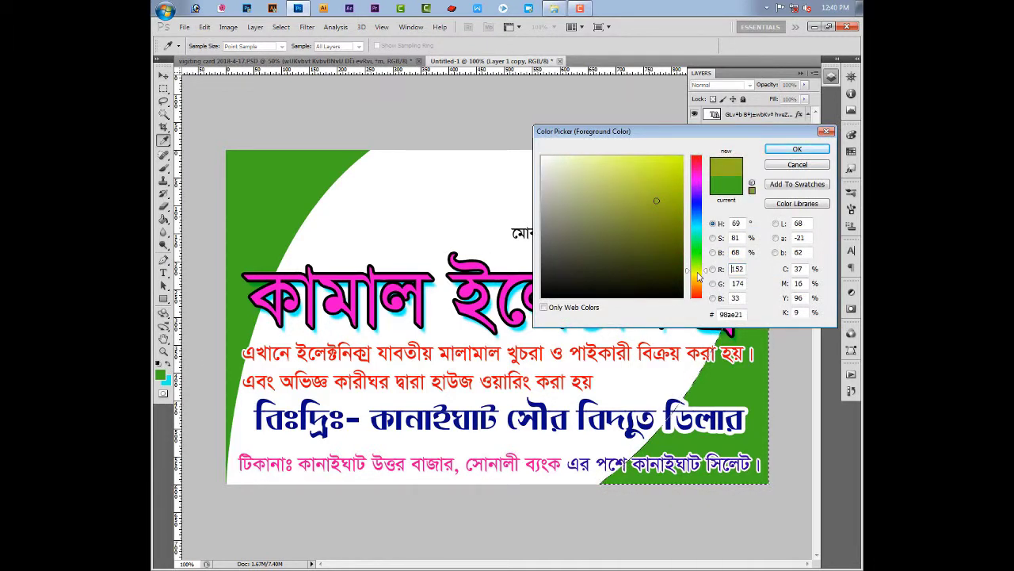
{"action": "left_click_drag", "start_coordinate": [587, 204], "coordinate": [592, 195]}
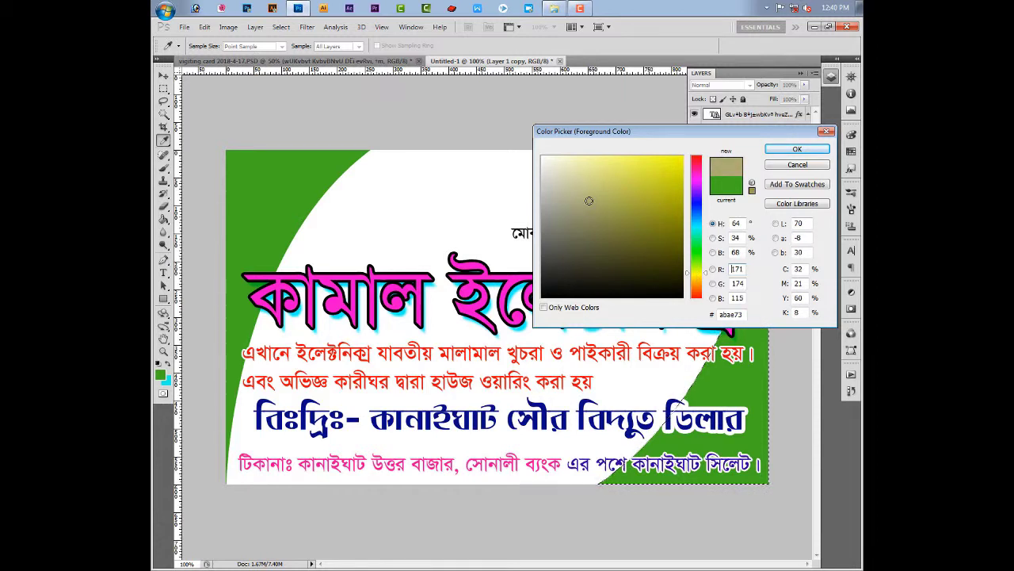
{"action": "left_click", "coordinate": [628, 229]}
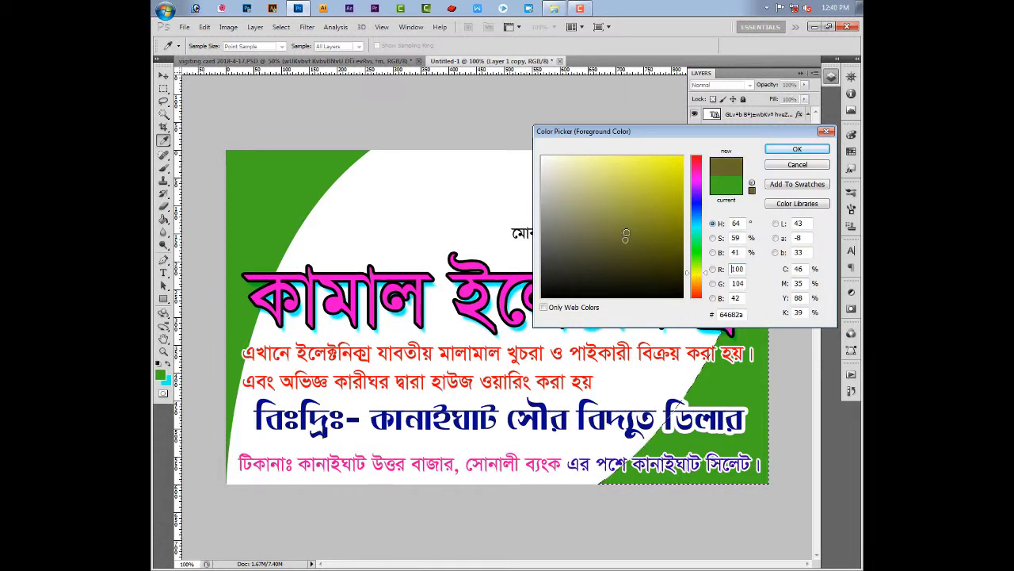
{"action": "left_click", "coordinate": [797, 150]}
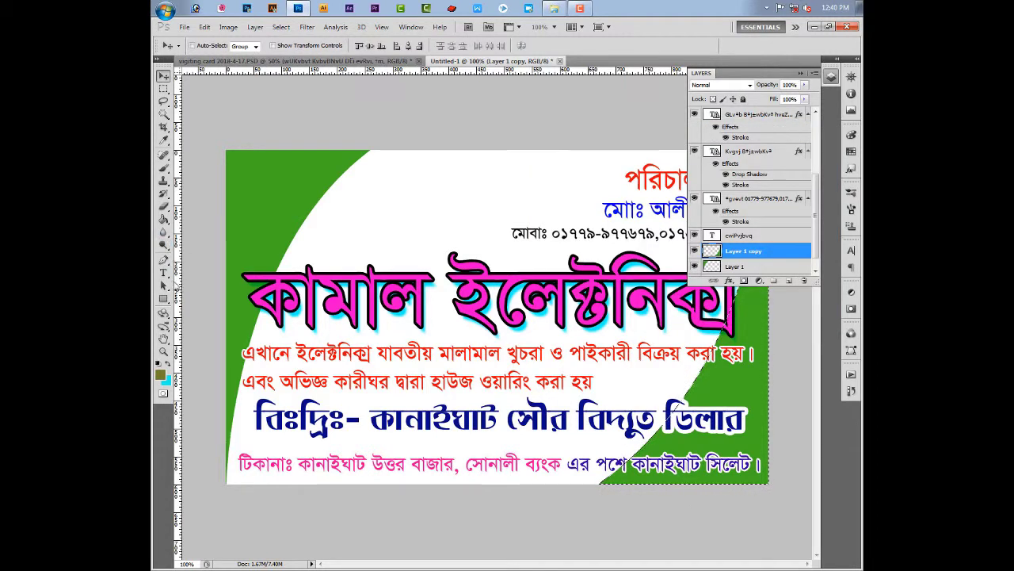
{"action": "left_click", "coordinate": [163, 219]}
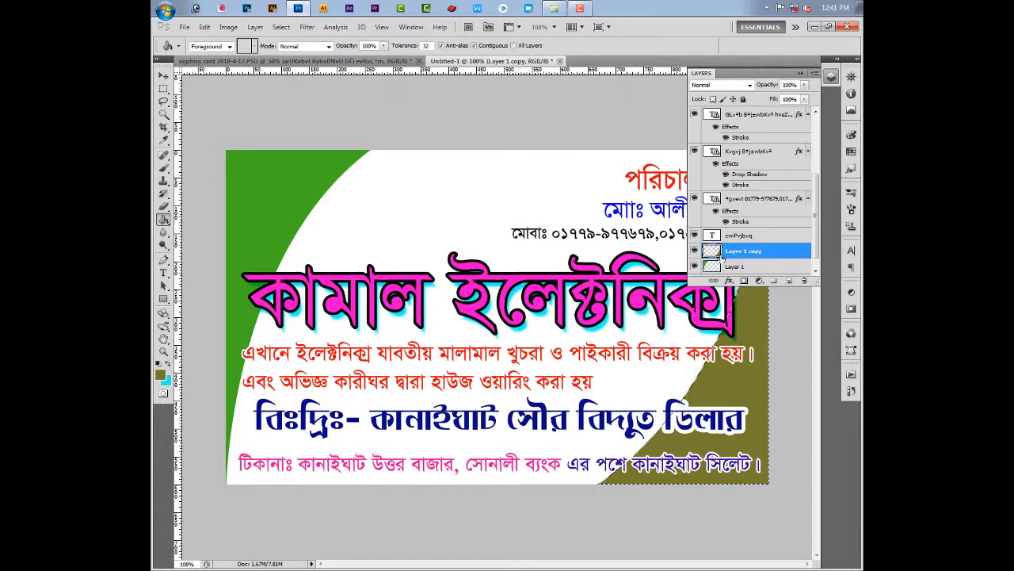
Step: Fill the bottom-right corner shape with a golden yellow
{"action": "left_click", "coordinate": [161, 373]}
{"action": "left_click_drag", "start_coordinate": [696, 273], "coordinate": [696, 280]}
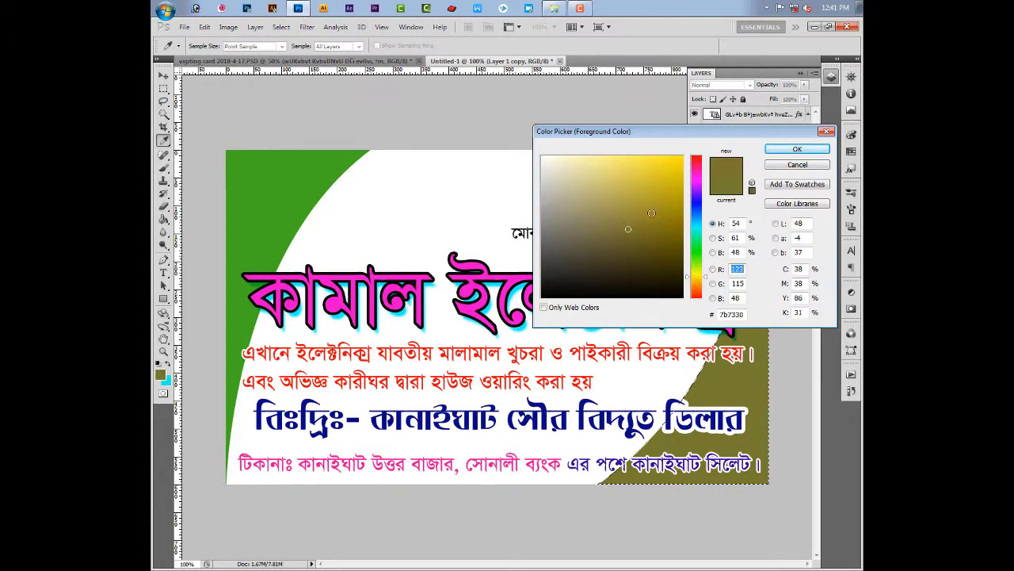
{"action": "left_click", "coordinate": [661, 176]}
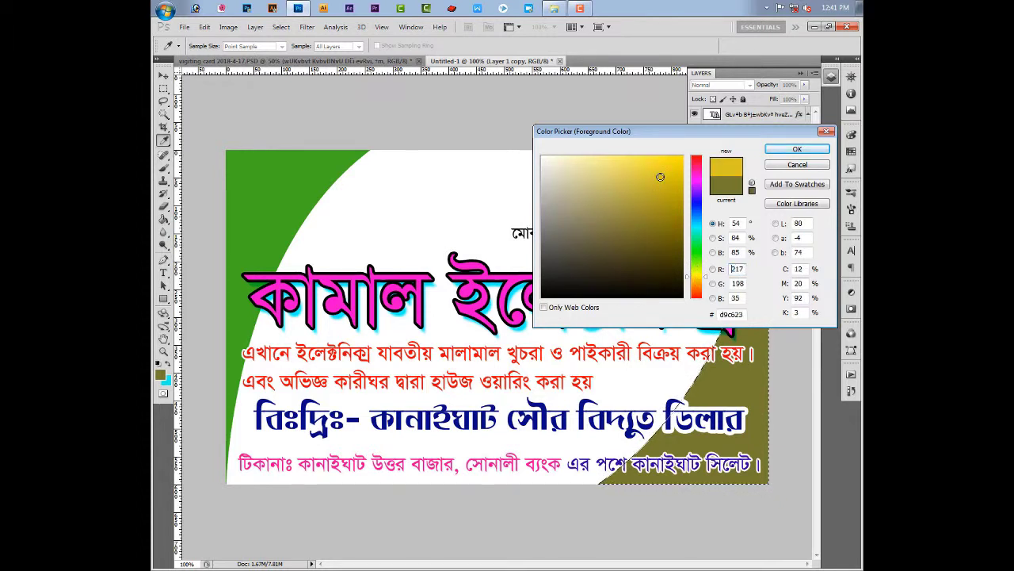
{"action": "left_click", "coordinate": [795, 150]}
{"action": "left_click", "coordinate": [728, 399]}
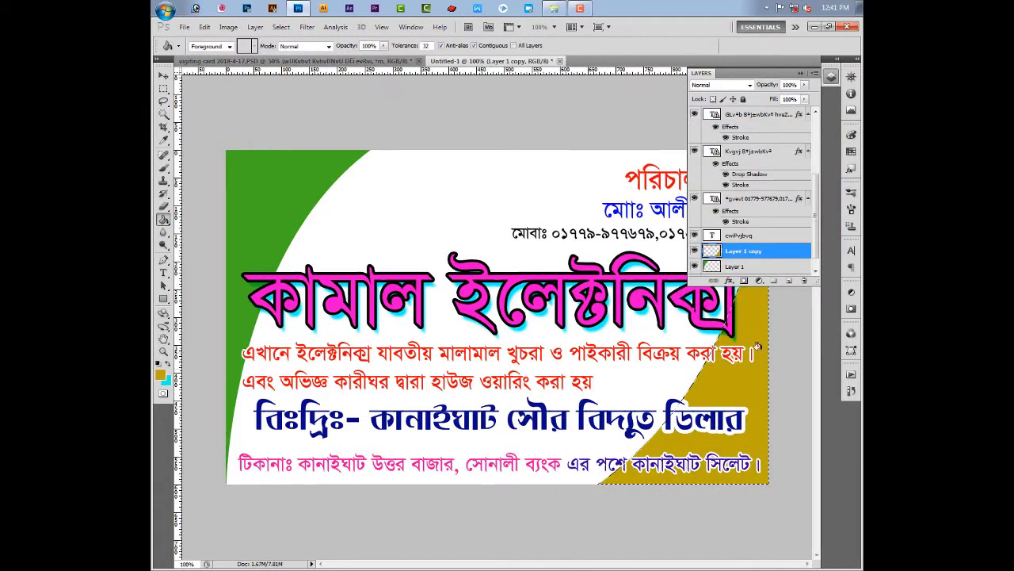
Step: Try a cyan-blue colour, then compare against the original visiting card document
{"action": "left_click", "coordinate": [163, 375]}
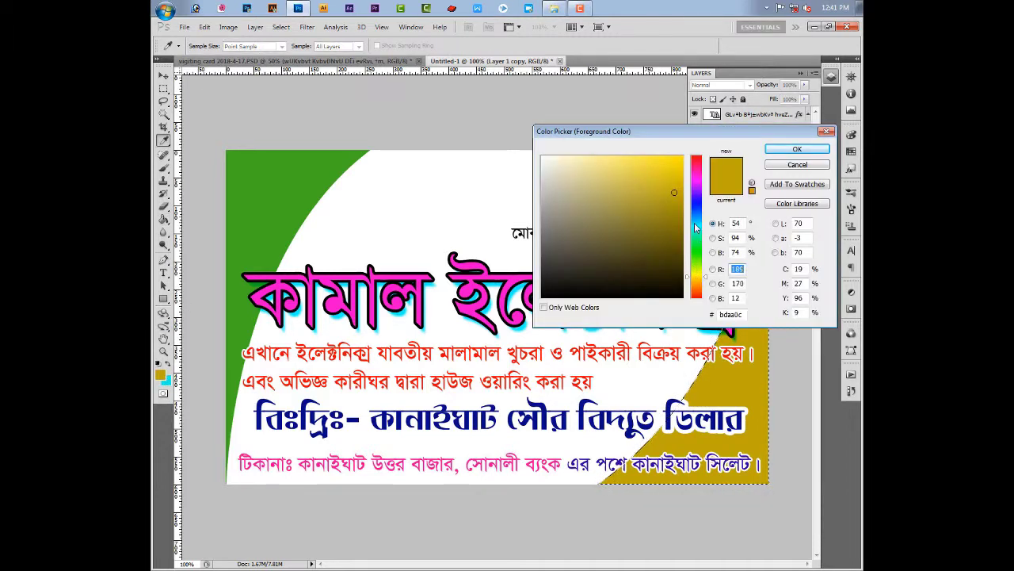
{"action": "left_click", "coordinate": [696, 223]}
{"action": "left_click", "coordinate": [827, 132]}
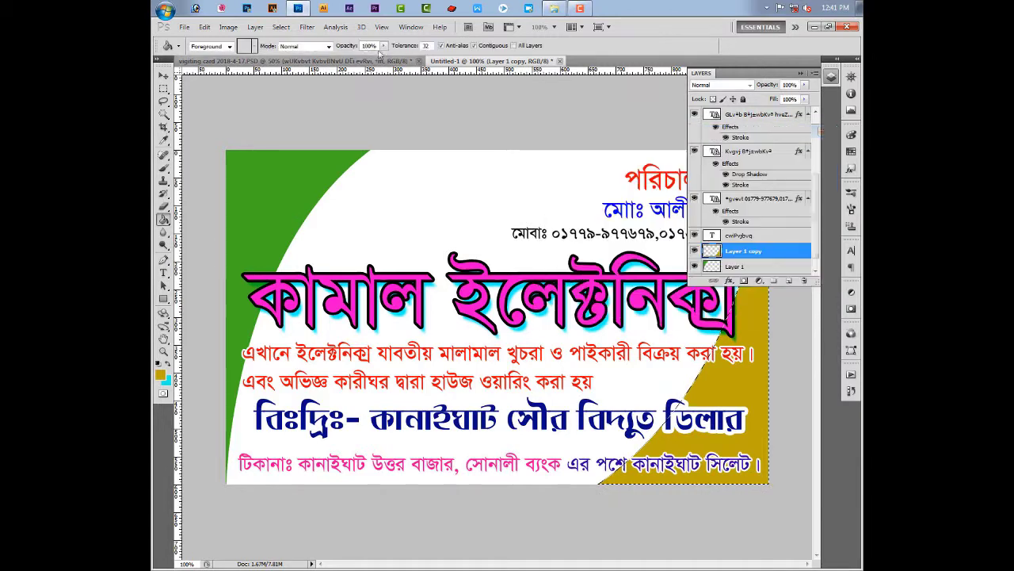
{"action": "left_click", "coordinate": [365, 61]}
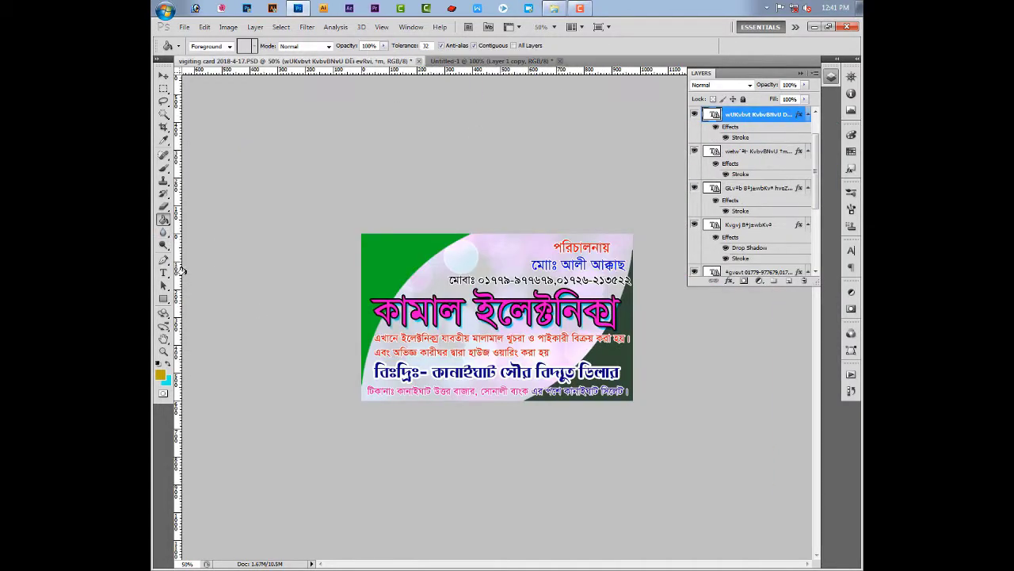
{"action": "left_click", "coordinate": [491, 62]}
Step: Refill the bottom-right corner shape with dark teal 1e775f
{"action": "left_click", "coordinate": [161, 374]}
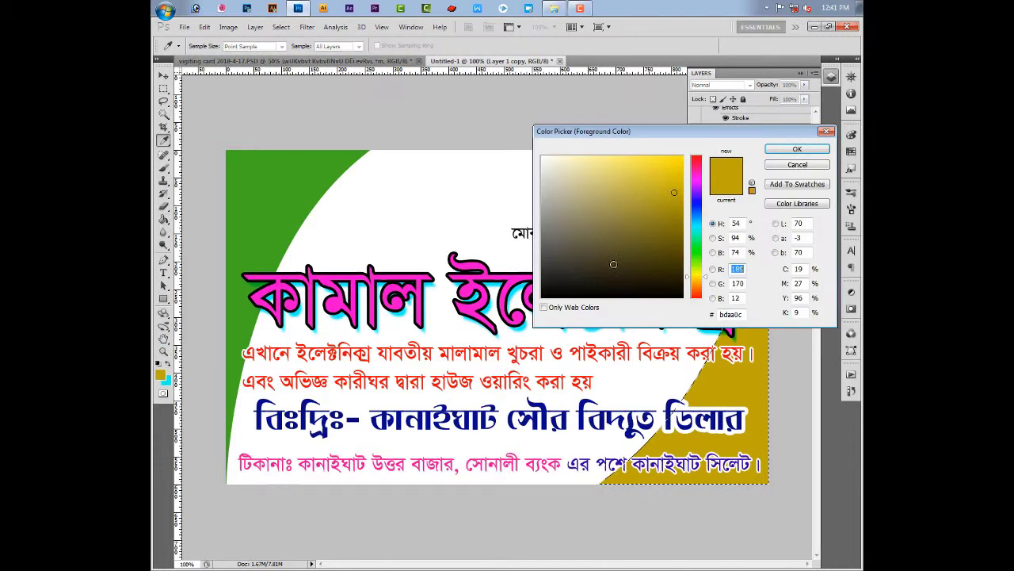
{"action": "left_click_drag", "start_coordinate": [699, 255], "coordinate": [698, 237]}
{"action": "left_click", "coordinate": [647, 247]}
{"action": "left_click", "coordinate": [648, 231]}
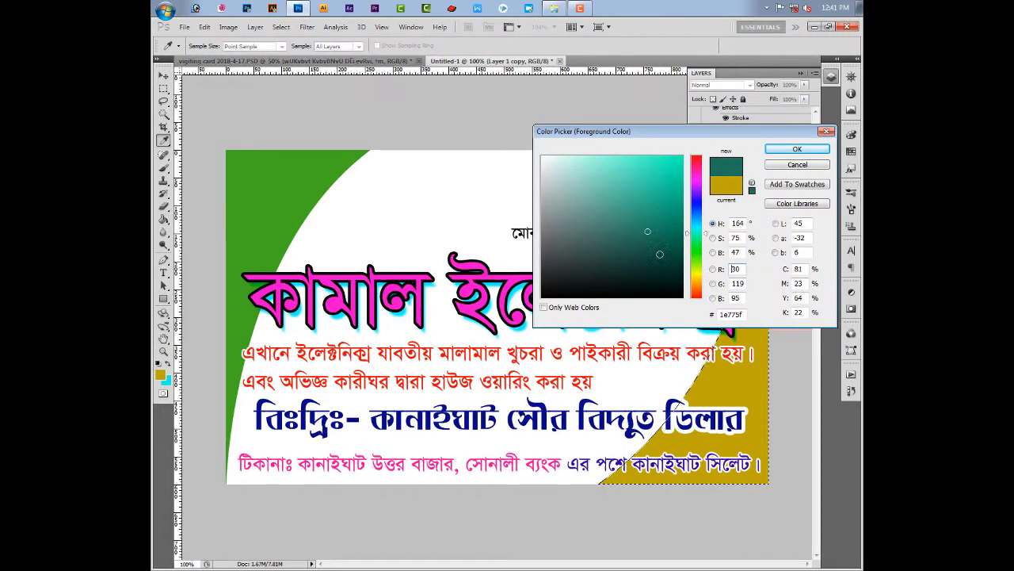
{"action": "left_click", "coordinate": [798, 149]}
{"action": "key", "text": "g"}
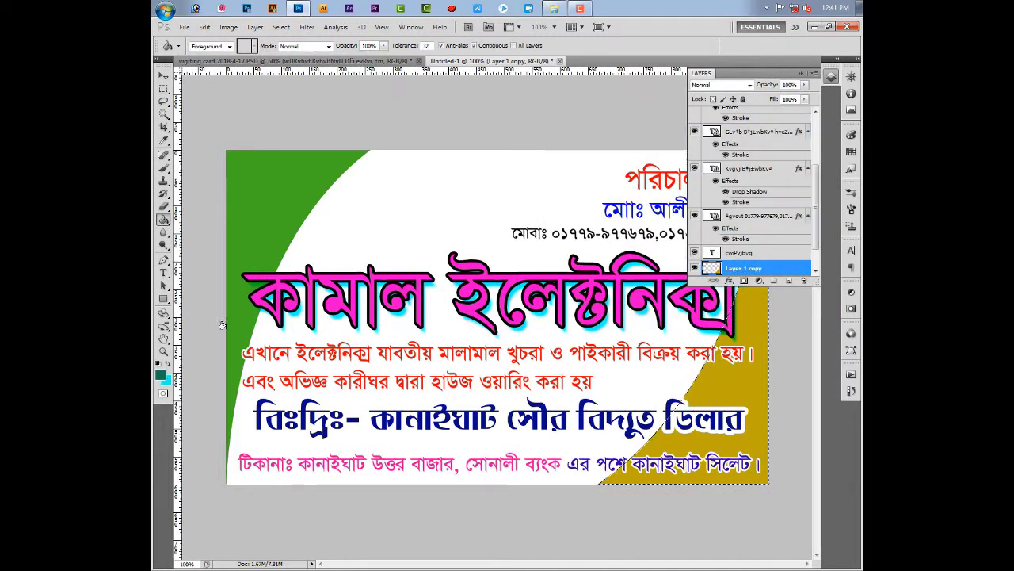
{"action": "left_click", "coordinate": [650, 468]}
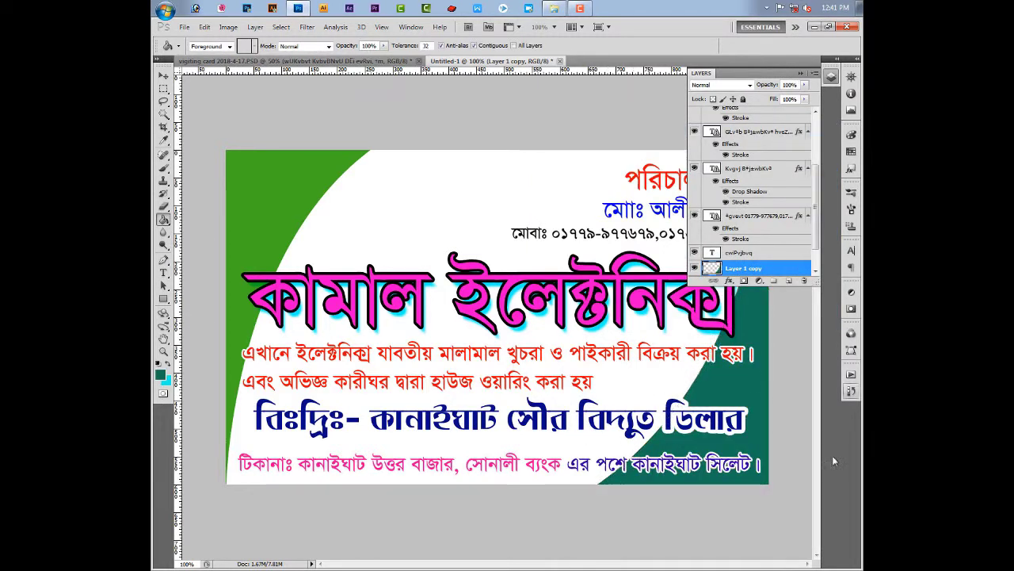
{"action": "key", "text": "v"}
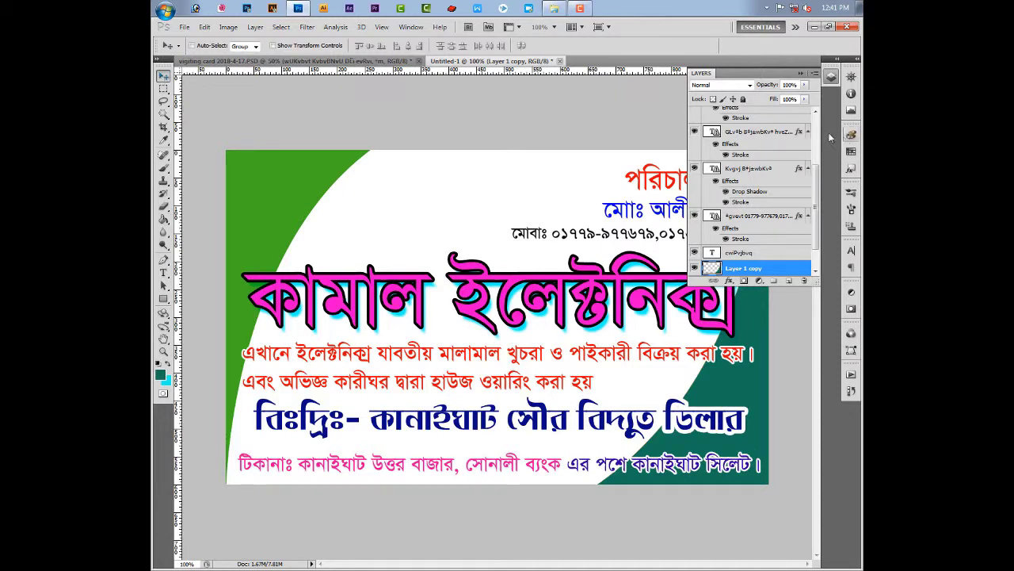
Step: Open Back clore.jpg and place the bokeh image over the card above the Background layer
{"action": "left_click", "coordinate": [801, 73]}
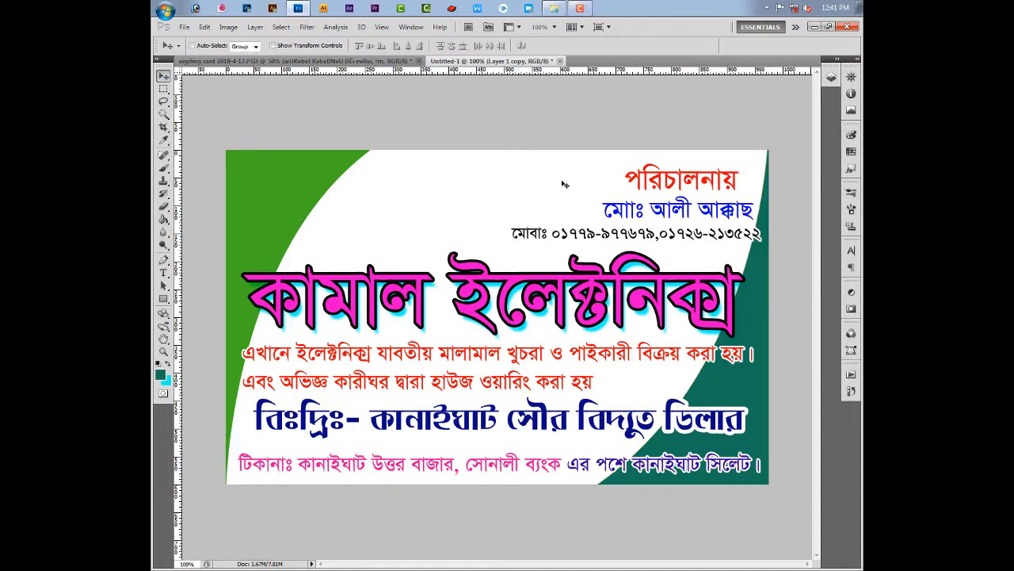
{"action": "right_click", "coordinate": [416, 208]}
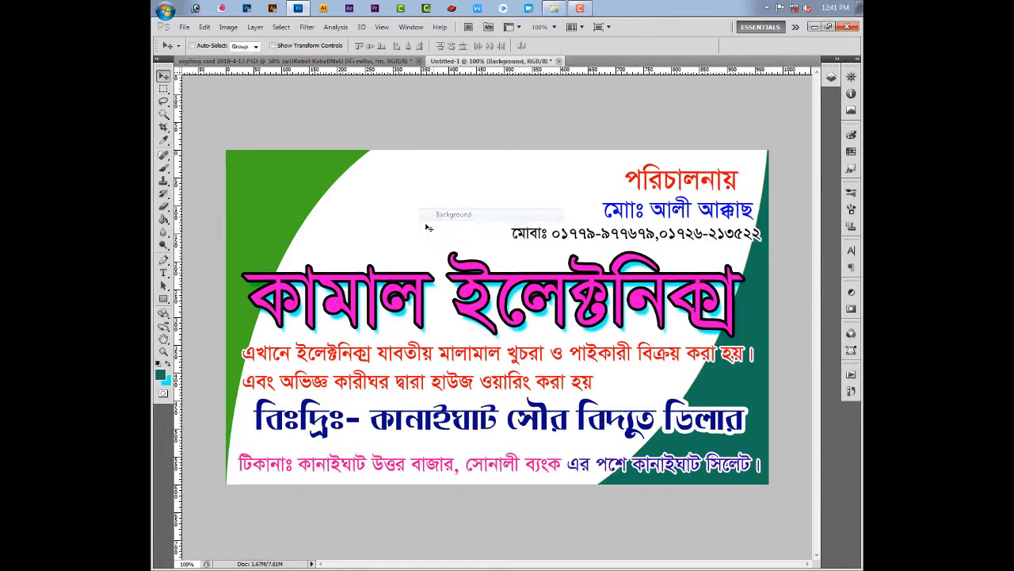
{"action": "left_click", "coordinate": [456, 224]}
{"action": "left_click", "coordinate": [186, 27]}
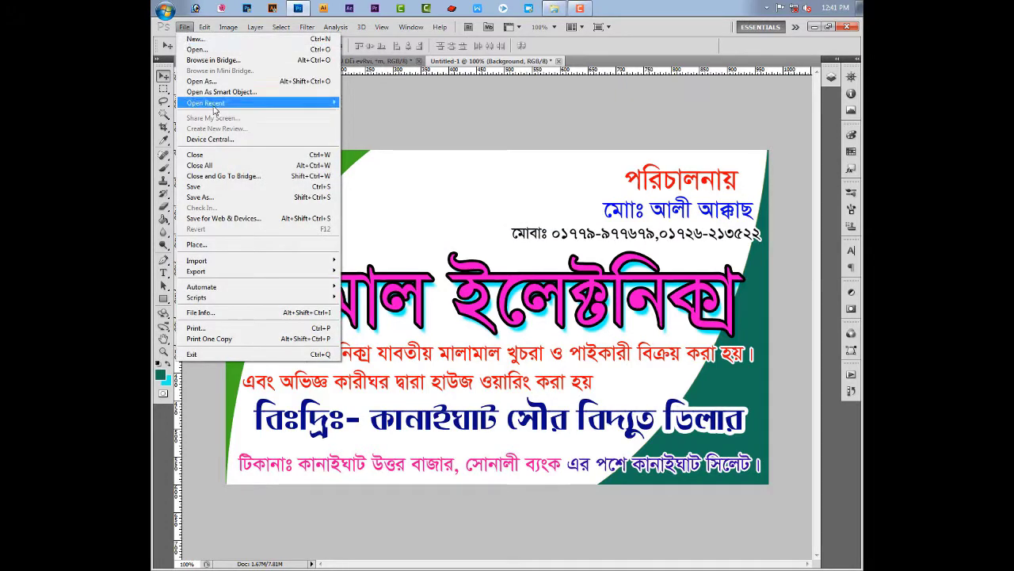
{"action": "left_click", "coordinate": [230, 52]}
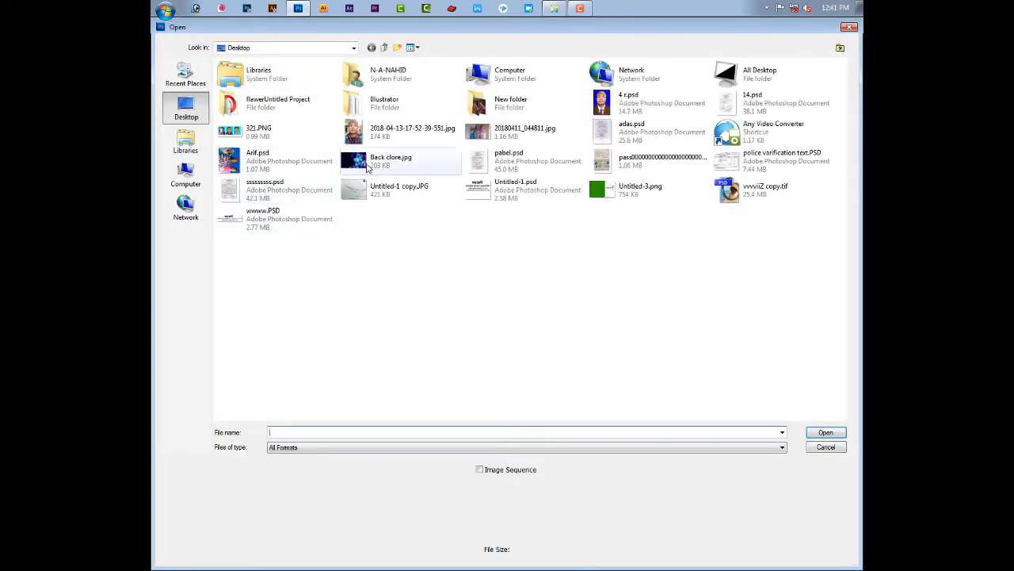
{"action": "left_click", "coordinate": [390, 158]}
{"action": "left_click", "coordinate": [825, 432]}
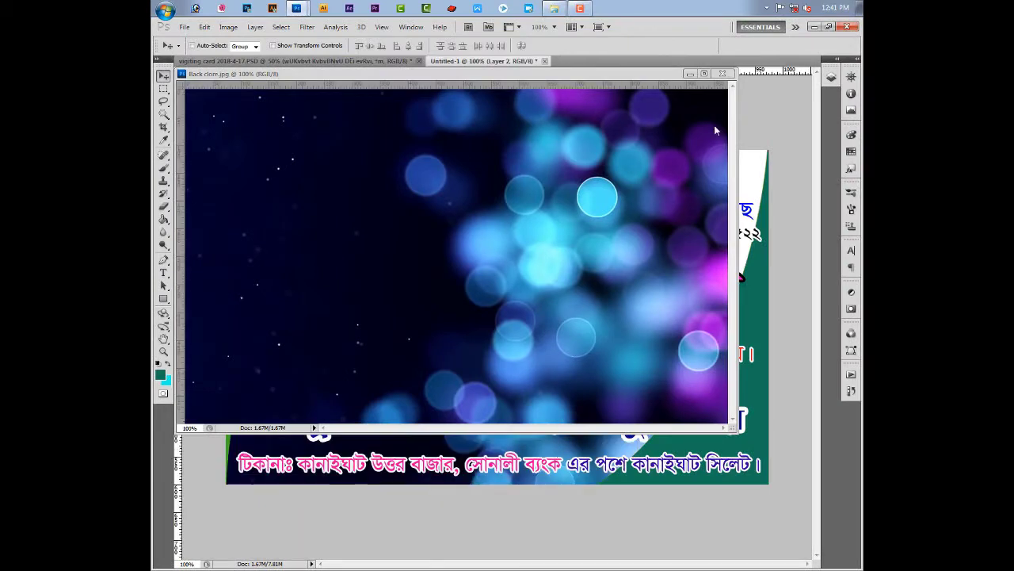
{"action": "left_click", "coordinate": [722, 73]}
{"action": "left_click_drag", "start_coordinate": [458, 227], "coordinate": [524, 166]}
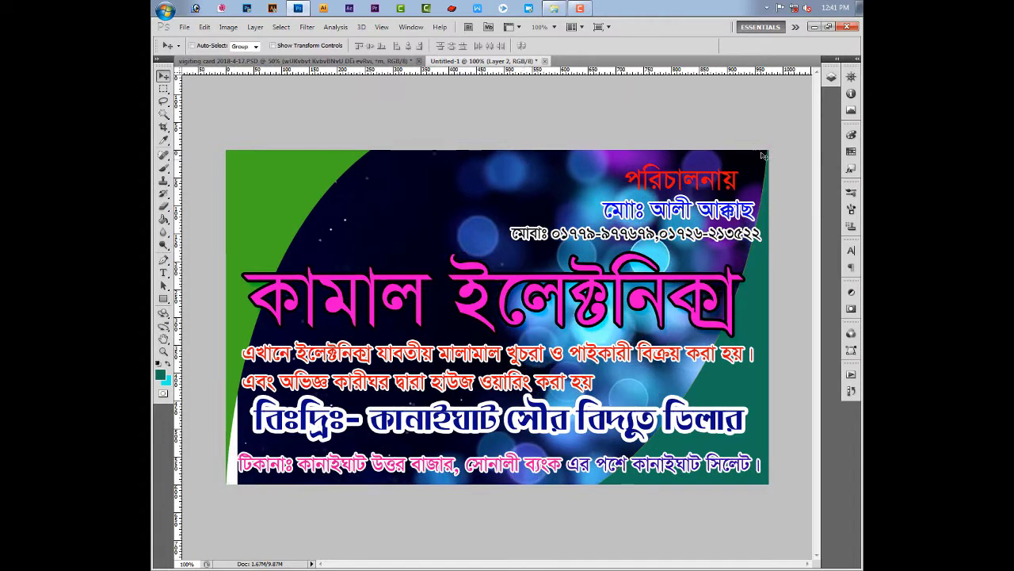
Step: Reduce the bokeh layer's fill and lower its opacity to about 83%
{"action": "left_click", "coordinate": [831, 76]}
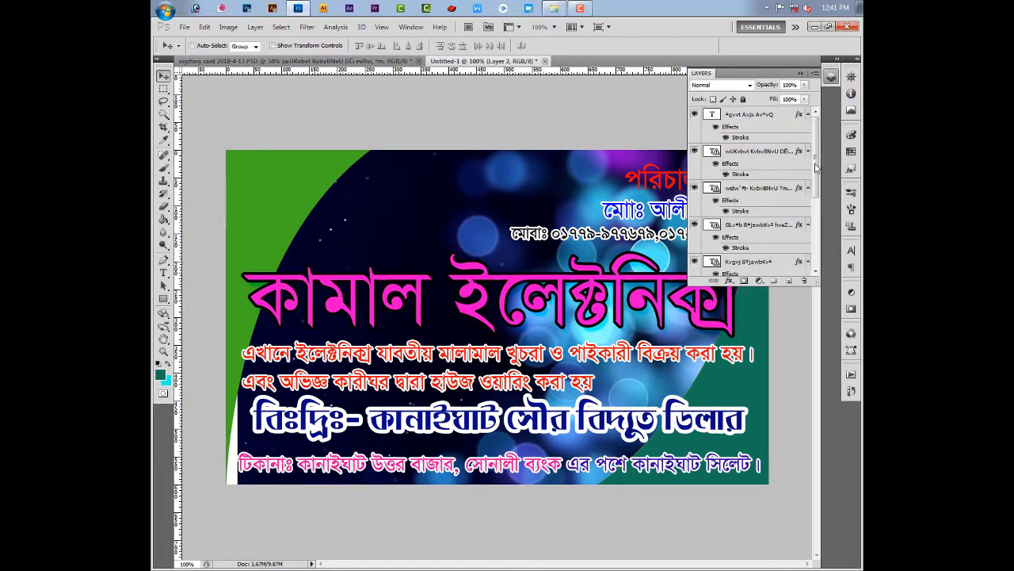
{"action": "left_click_drag", "start_coordinate": [816, 167], "coordinate": [817, 242]}
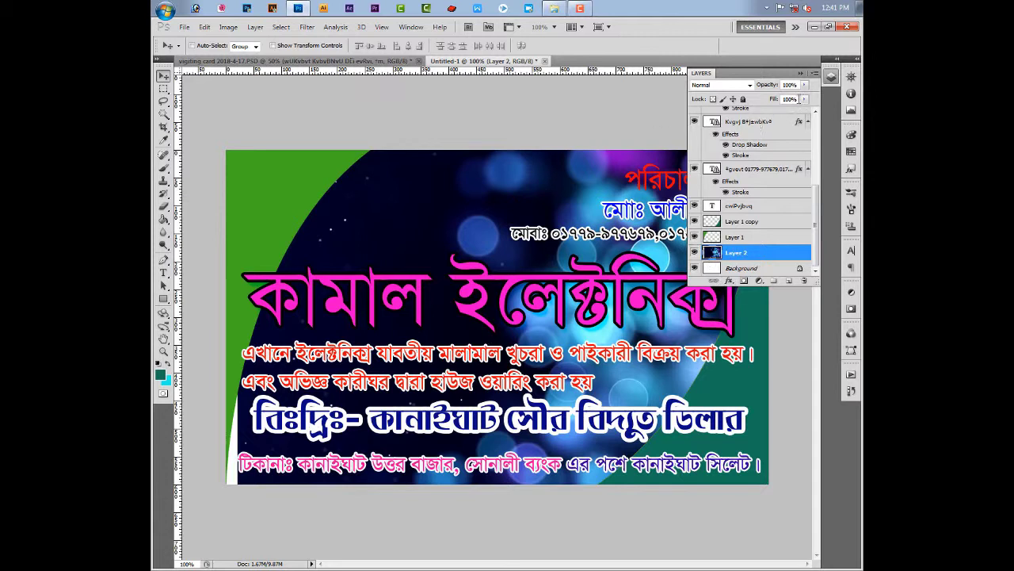
{"action": "left_click", "coordinate": [805, 100]}
{"action": "left_click_drag", "start_coordinate": [806, 114], "coordinate": [778, 116]}
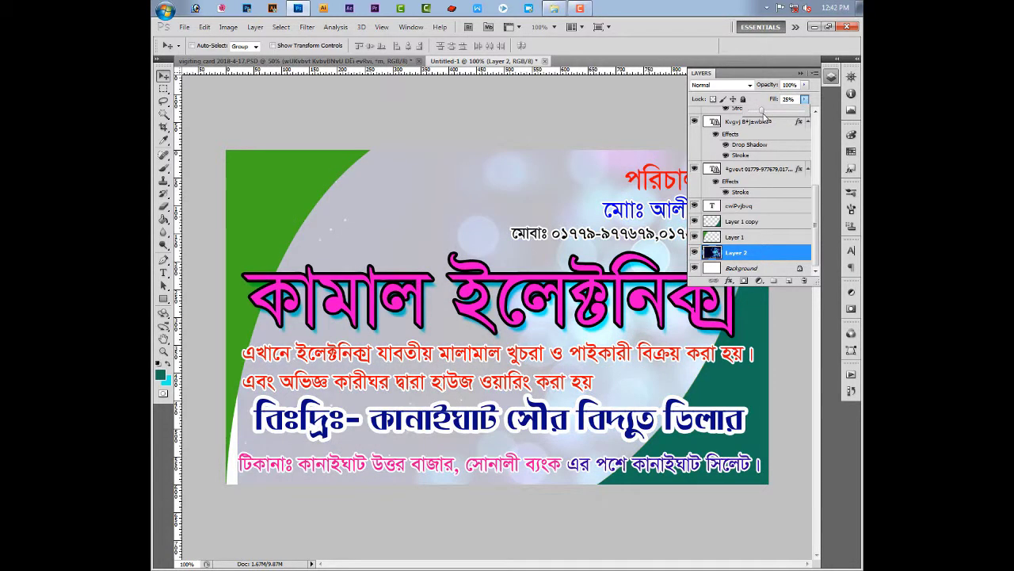
{"action": "left_click", "coordinate": [804, 86]}
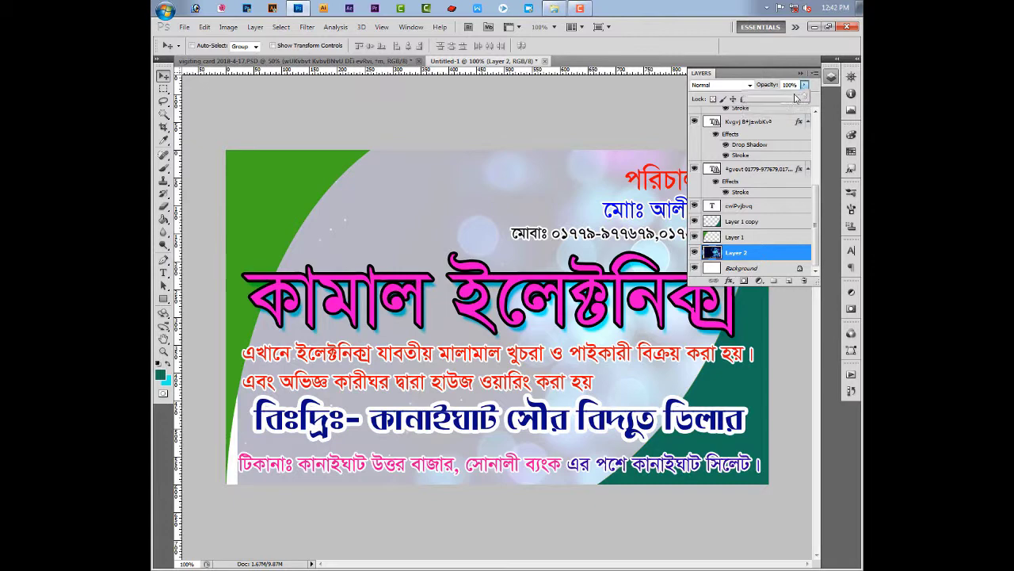
{"action": "mouse_move", "coordinate": [786, 101]}
{"action": "left_mouse_down"}
{"action": "mouse_move", "coordinate": [774, 101]}
{"action": "mouse_move", "coordinate": [799, 99]}
{"action": "left_mouse_up"}
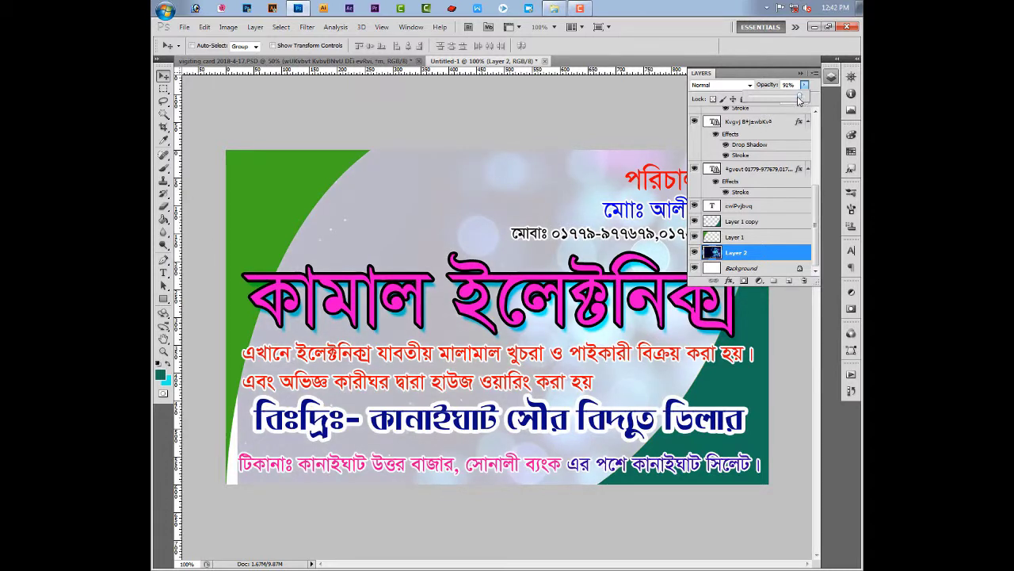
{"action": "left_click", "coordinate": [790, 107]}
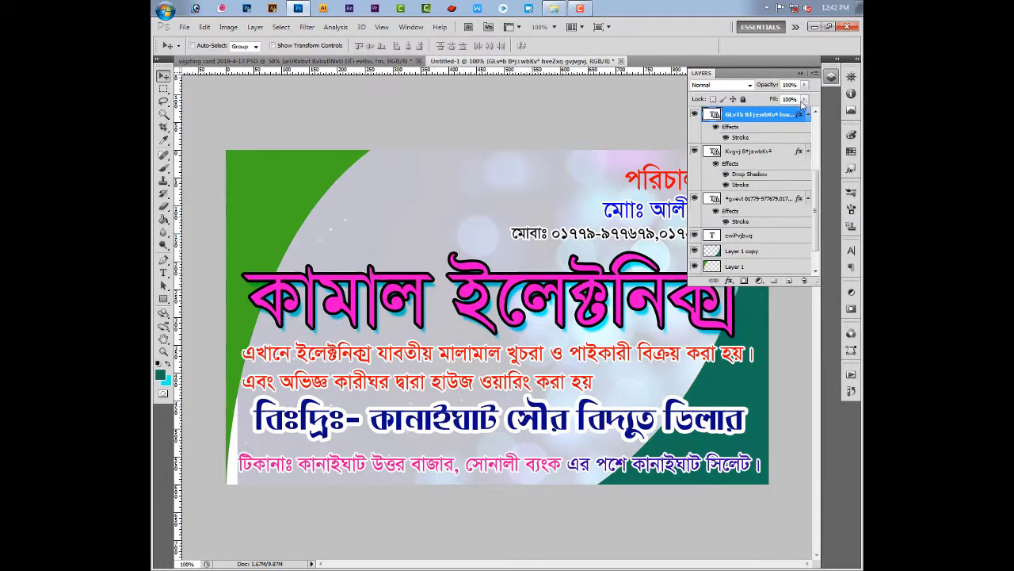
Step: Reselect Layer 2, set its fill to about 28%, and collapse the Layers panel
{"action": "right_click", "coordinate": [423, 188]}
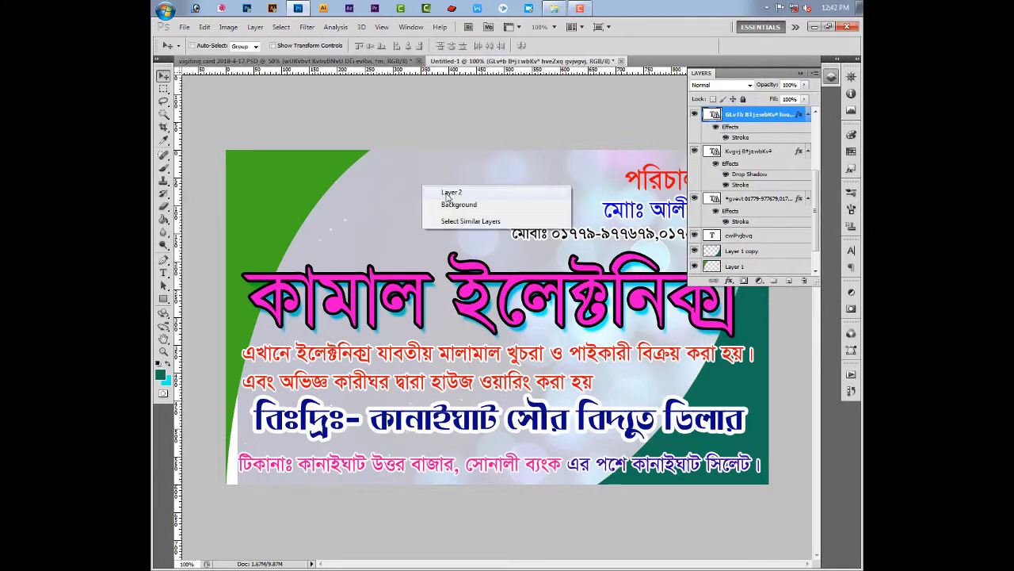
{"action": "left_click", "coordinate": [447, 193]}
{"action": "left_click", "coordinate": [804, 101]}
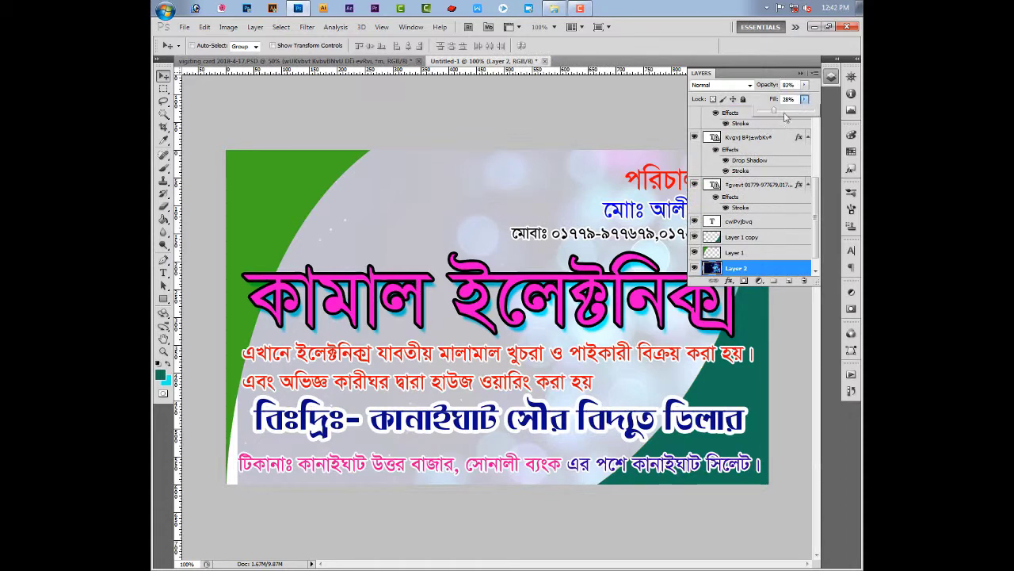
{"action": "mouse_move", "coordinate": [776, 114]}
{"action": "left_mouse_down"}
{"action": "mouse_move", "coordinate": [786, 115]}
{"action": "mouse_move", "coordinate": [774, 115]}
{"action": "left_mouse_up"}
{"action": "left_click", "coordinate": [815, 92]}
{"action": "left_click", "coordinate": [801, 74]}
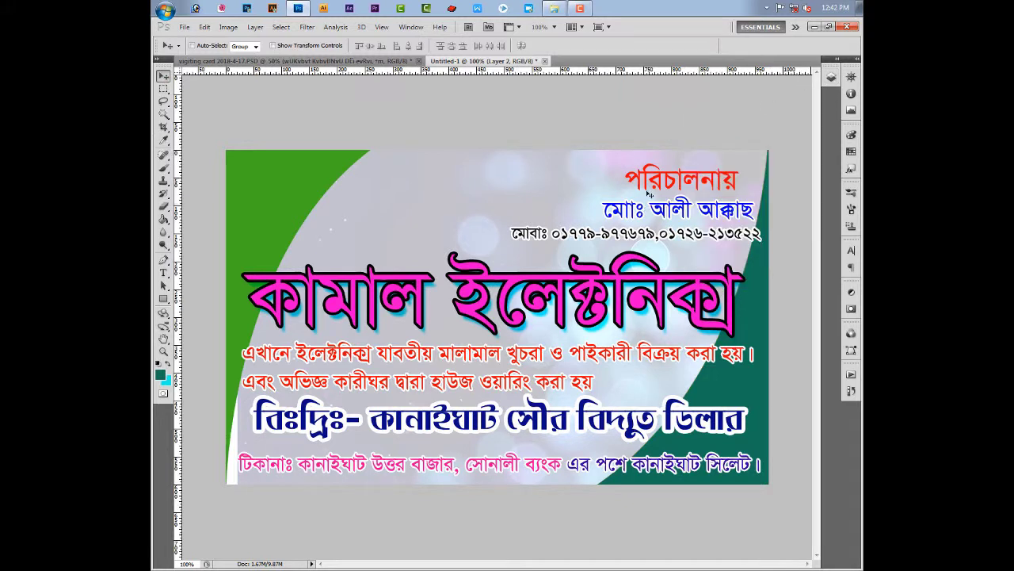
{"action": "right_click", "coordinate": [730, 183]}
Step: Select the পরিচালনায় text layer and bring up its Blending Options
{"action": "left_click", "coordinate": [734, 187]}
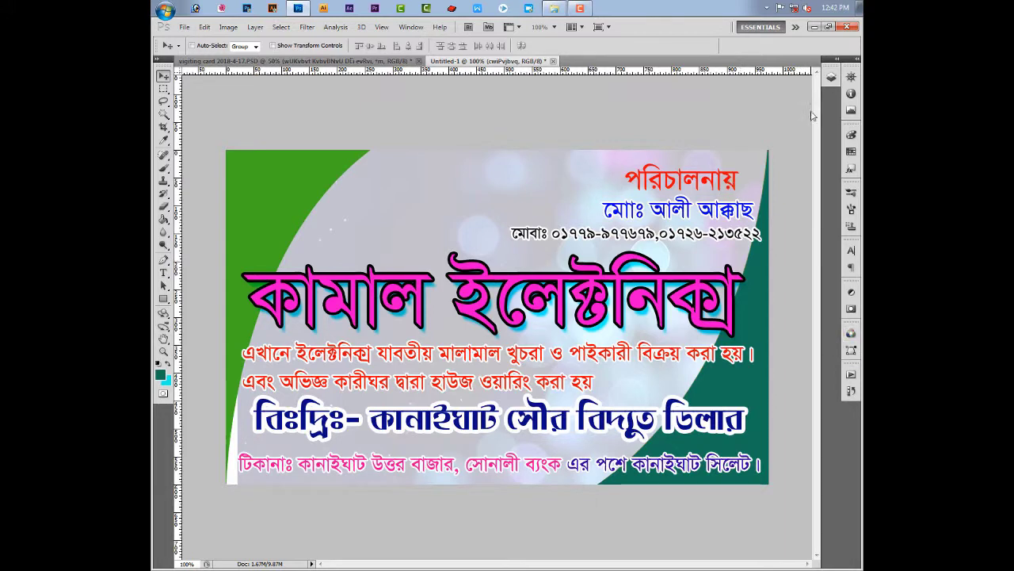
{"action": "right_click", "coordinate": [728, 180]}
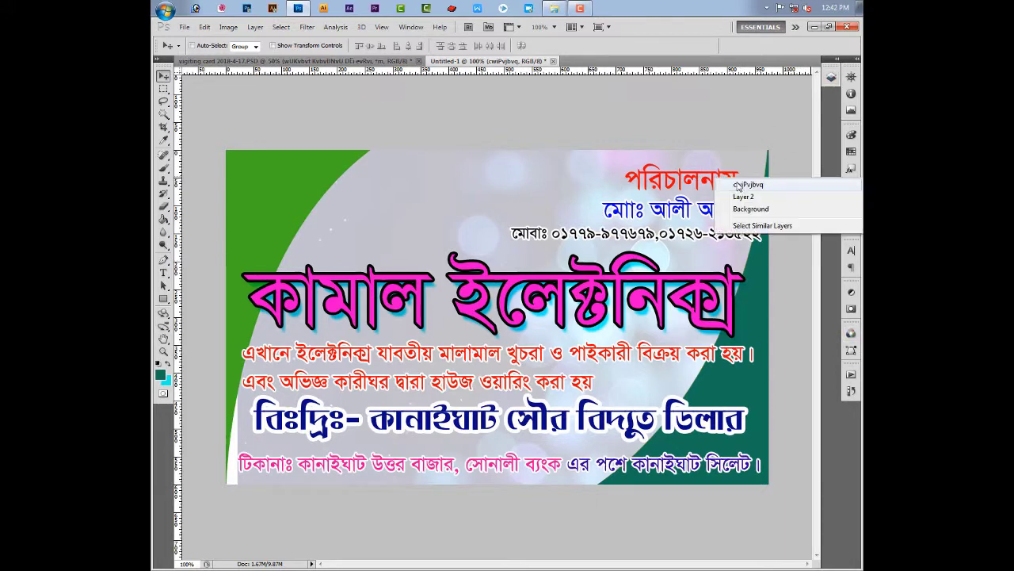
{"action": "left_click", "coordinate": [737, 190]}
{"action": "left_click", "coordinate": [831, 77]}
{"action": "right_click", "coordinate": [752, 229]}
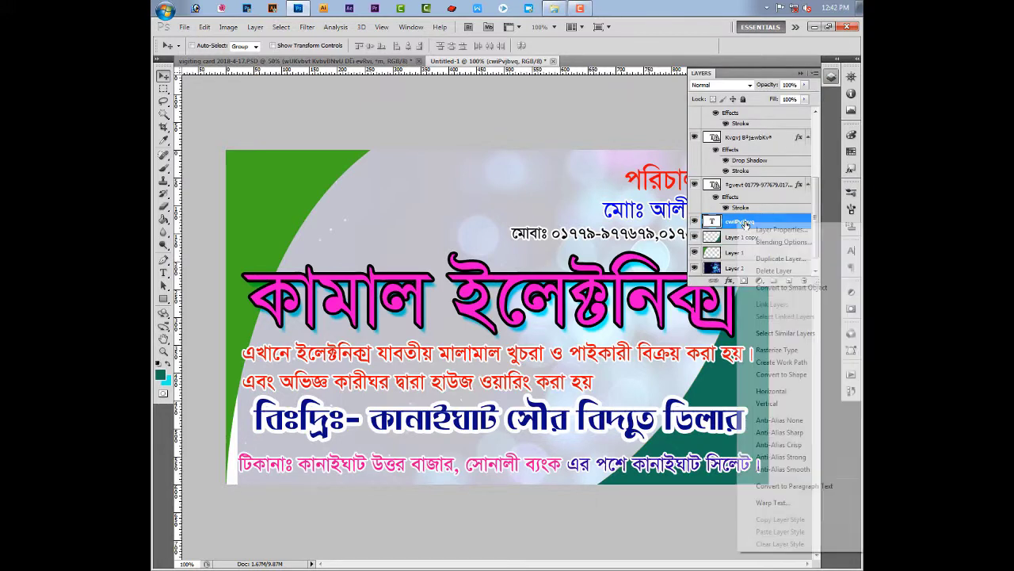
{"action": "left_click", "coordinate": [761, 242]}
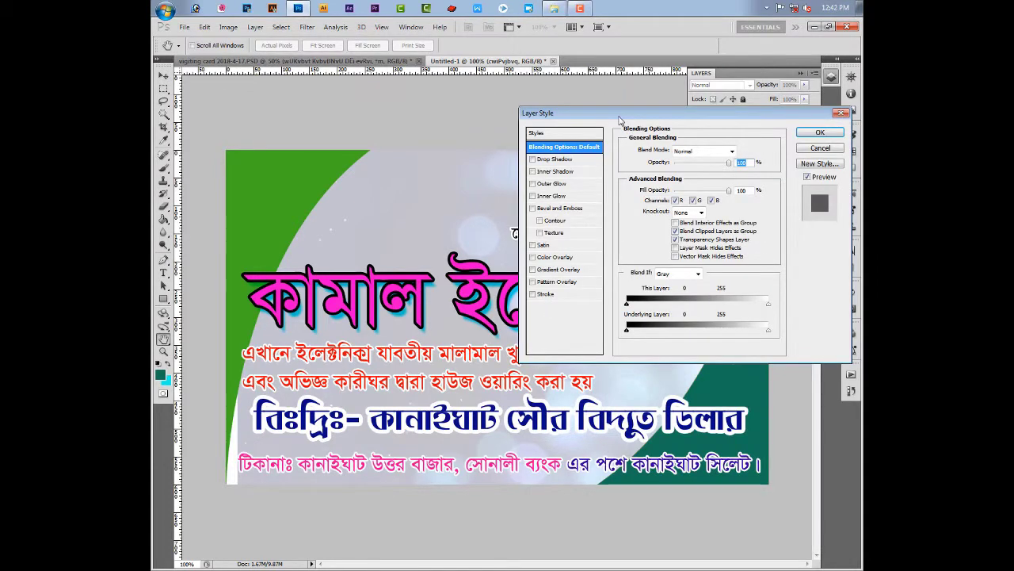
Step: Add a 3 px outside white stroke to the heading
{"action": "mouse_move", "coordinate": [621, 118]}
{"action": "left_mouse_down"}
{"action": "mouse_move", "coordinate": [520, 325]}
{"action": "mouse_move", "coordinate": [512, 304]}
{"action": "left_mouse_up"}
{"action": "left_click", "coordinate": [424, 480]}
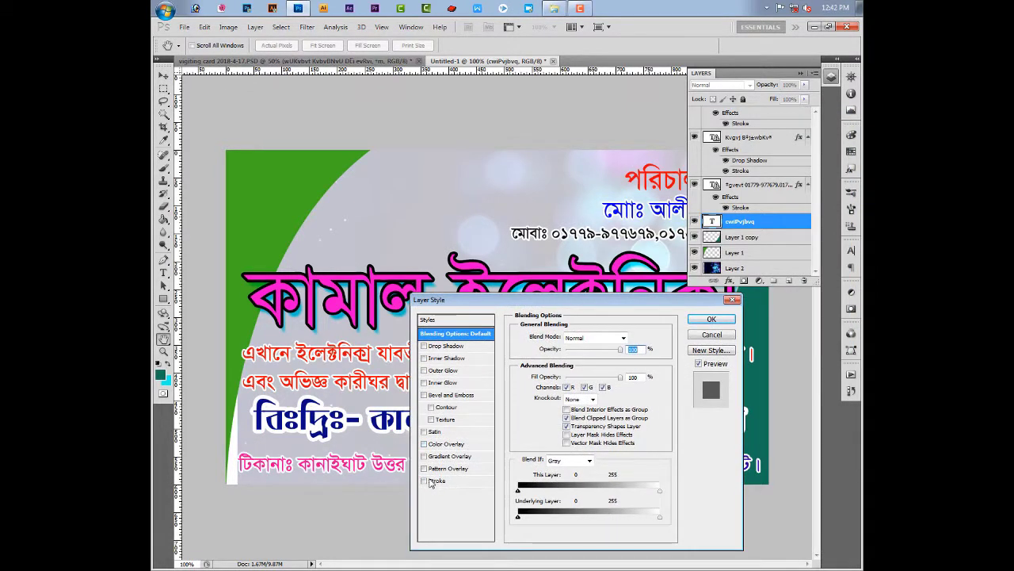
{"action": "left_click", "coordinate": [438, 481]}
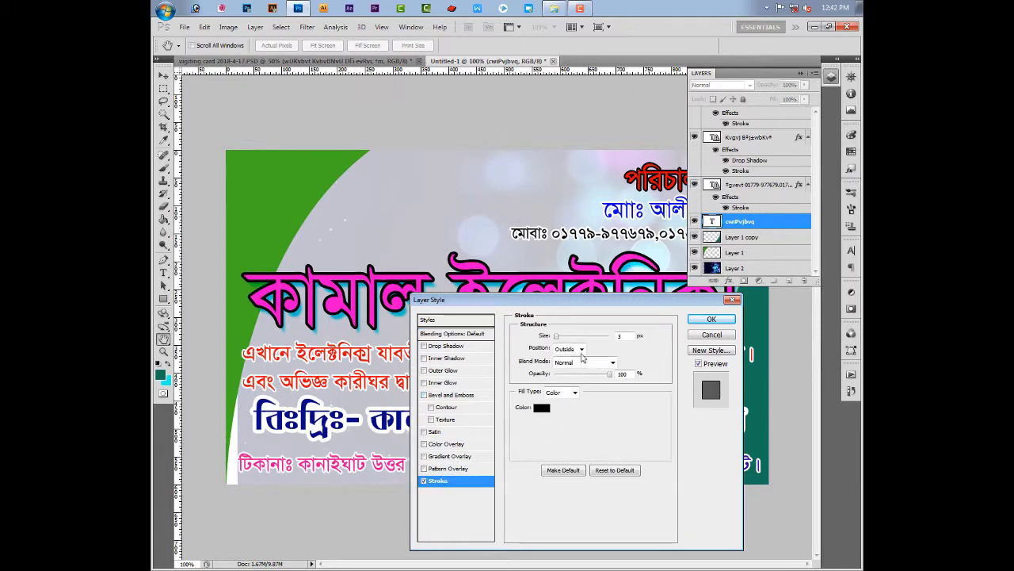
{"action": "left_click", "coordinate": [542, 407]}
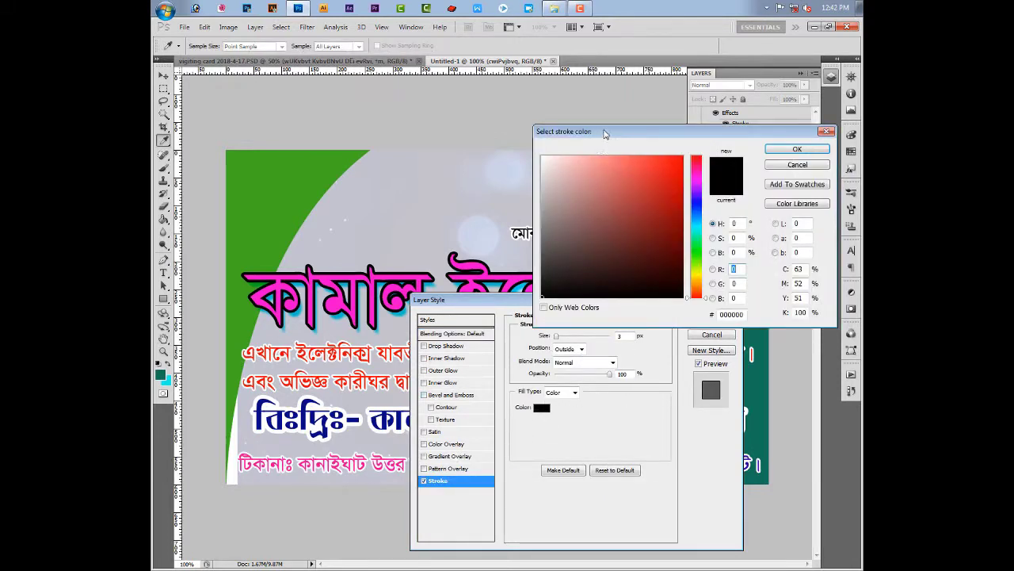
{"action": "left_click_drag", "start_coordinate": [604, 134], "coordinate": [676, 391]}
{"action": "left_click", "coordinate": [616, 414]}
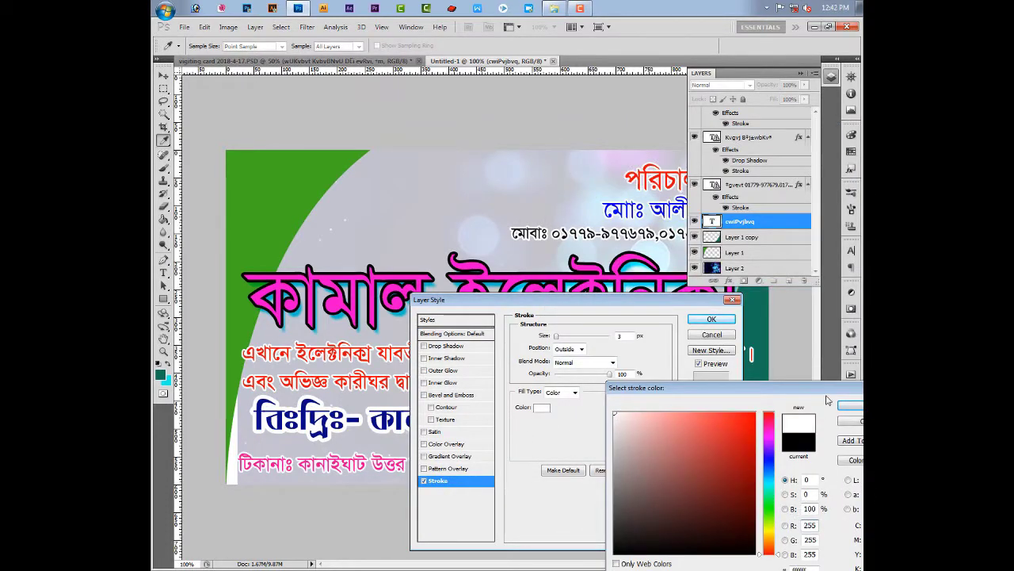
{"action": "left_click", "coordinate": [848, 405]}
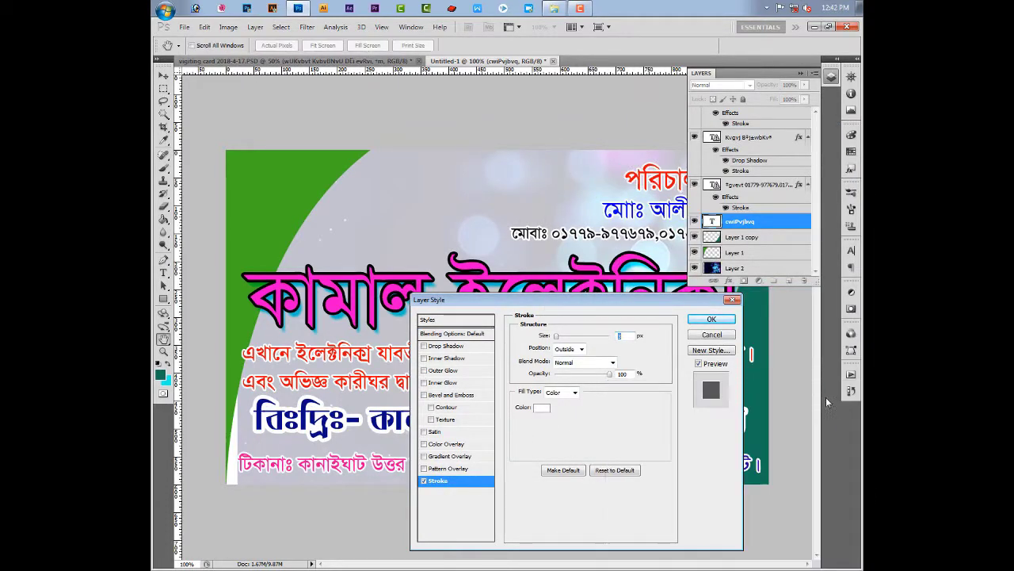
{"action": "left_click", "coordinate": [711, 320]}
Step: Shift the bokeh layer slightly left and stretch it to 102.2% width to reach the right edge
{"action": "left_click", "coordinate": [800, 73]}
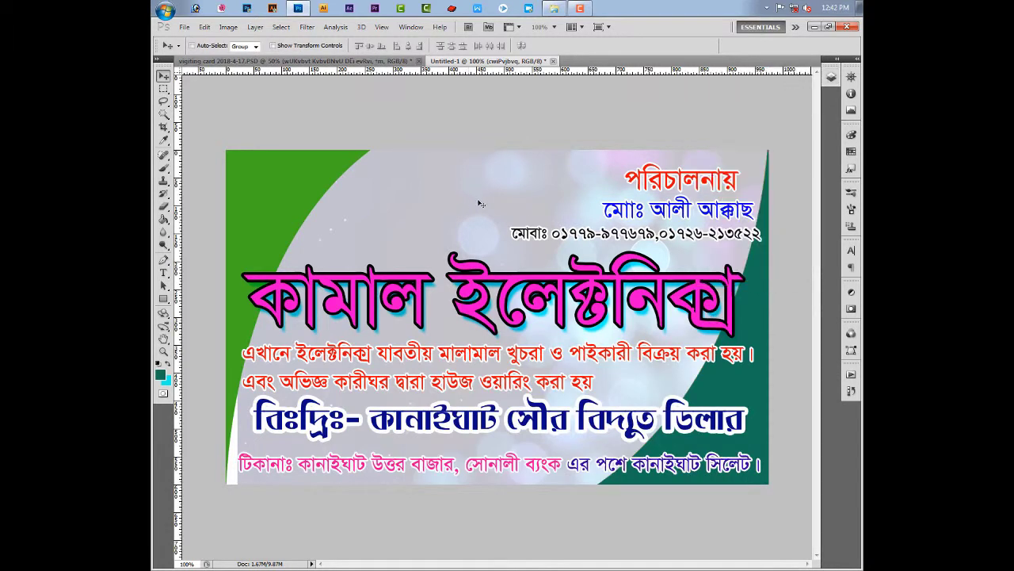
{"action": "left_click", "coordinate": [162, 130]}
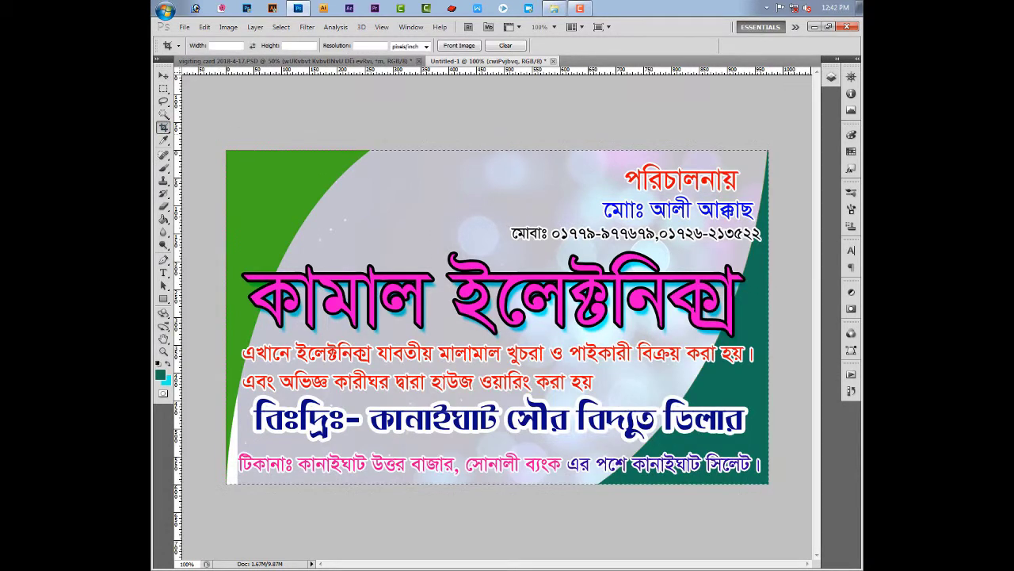
{"action": "left_click", "coordinate": [164, 76]}
{"action": "key", "text": "ctrl+t"}
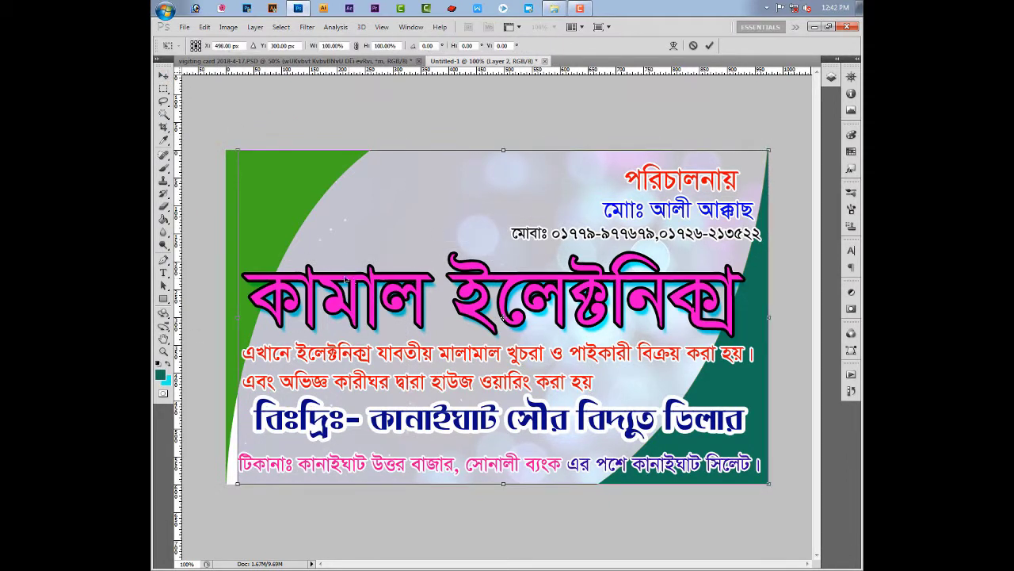
{"action": "left_click_drag", "start_coordinate": [394, 246], "coordinate": [382, 246]}
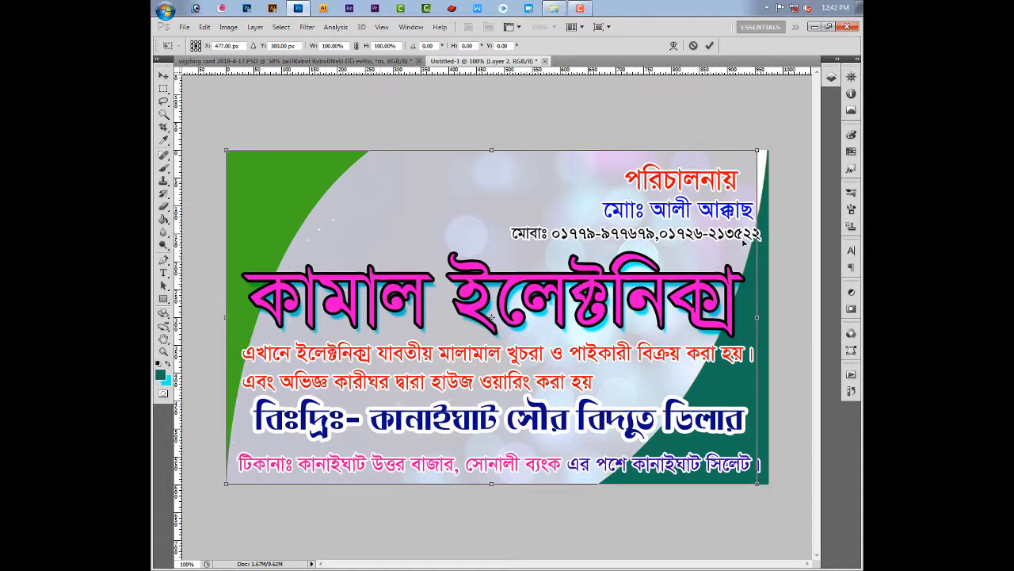
{"action": "left_click_drag", "start_coordinate": [759, 320], "coordinate": [771, 320]}
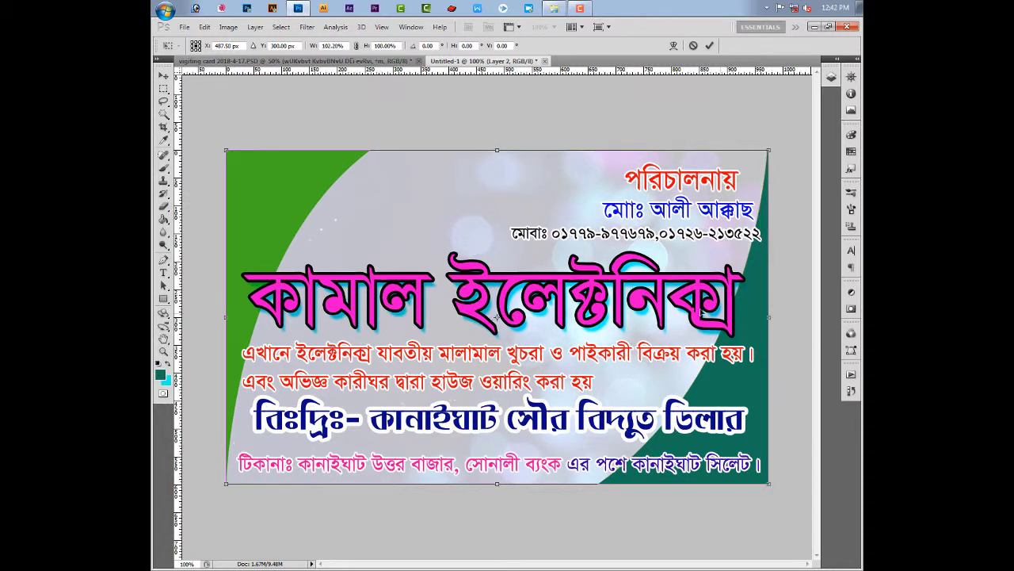
{"action": "key", "text": "Return"}
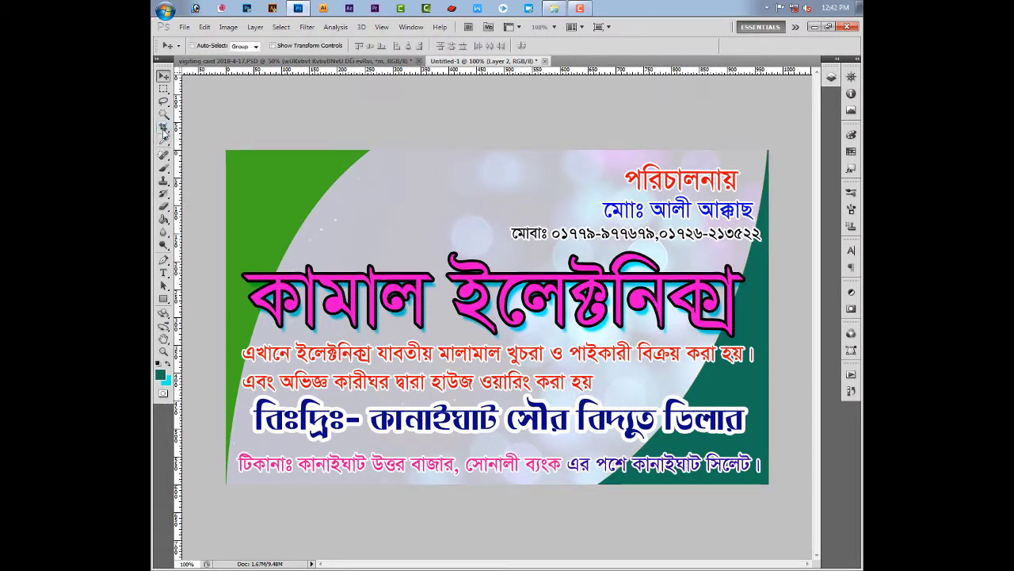
Step: Cancel a File > Open As attempt and minimize Photoshop to the desktop
{"action": "left_click", "coordinate": [164, 130]}
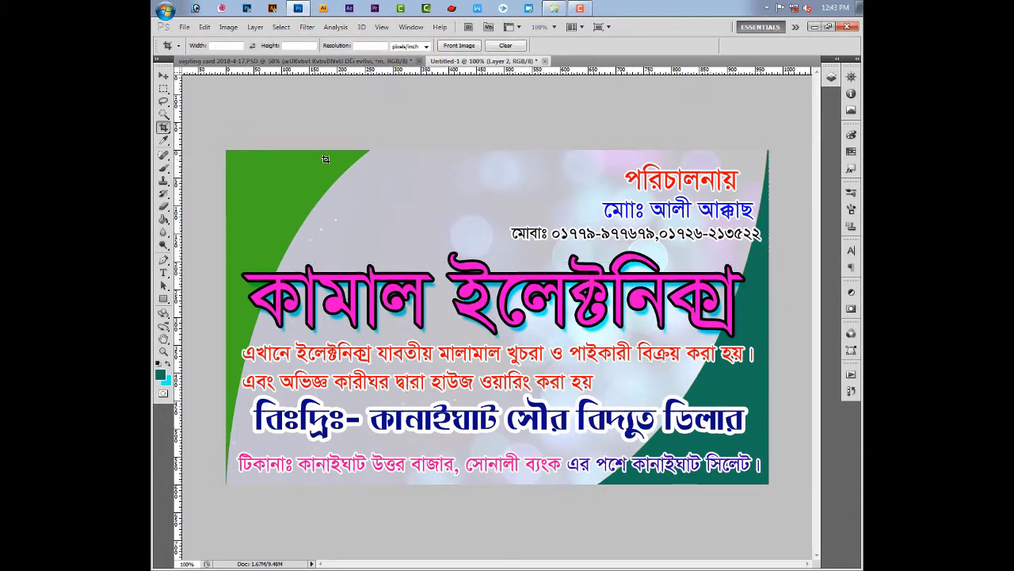
{"action": "left_click", "coordinate": [163, 76]}
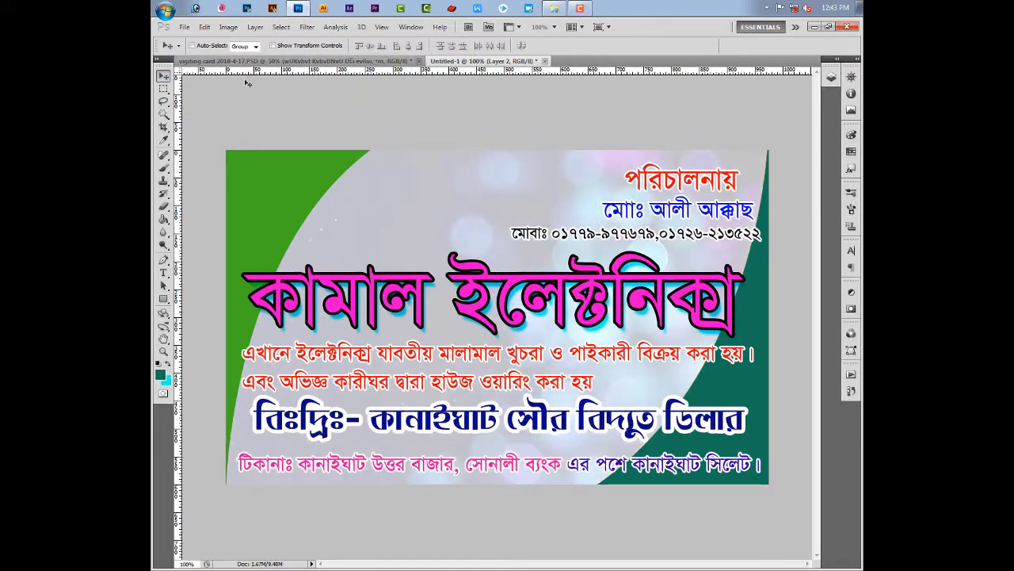
{"action": "left_click", "coordinate": [204, 27]}
{"action": "left_click", "coordinate": [186, 40]}
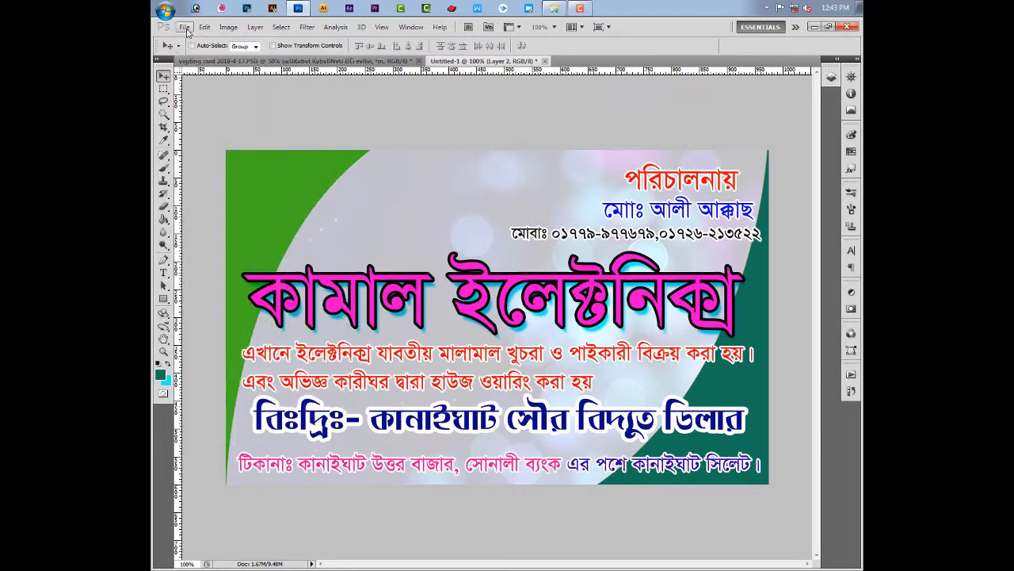
{"action": "left_click", "coordinate": [184, 27]}
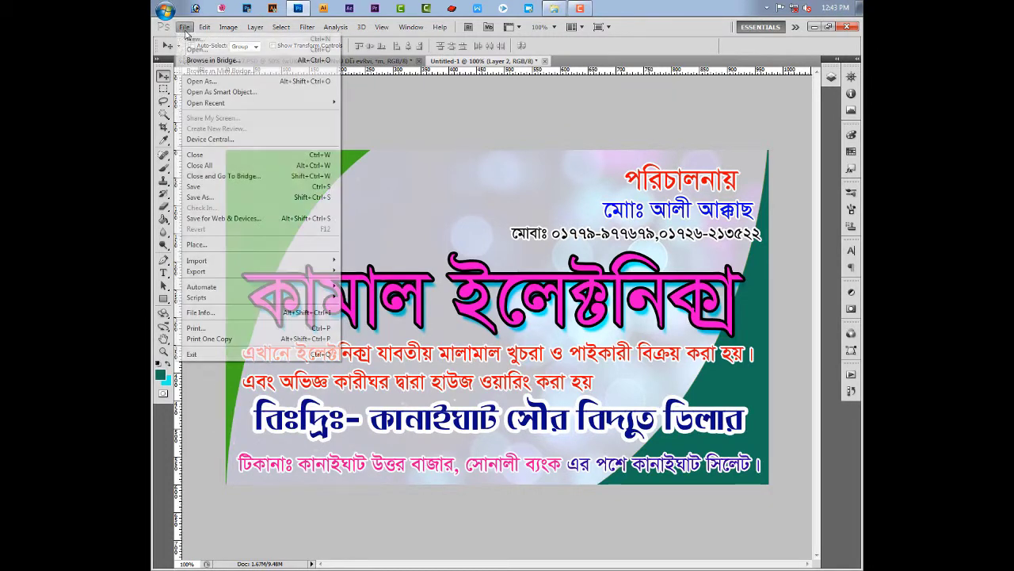
{"action": "left_click", "coordinate": [210, 80]}
{"action": "left_click", "coordinate": [849, 27]}
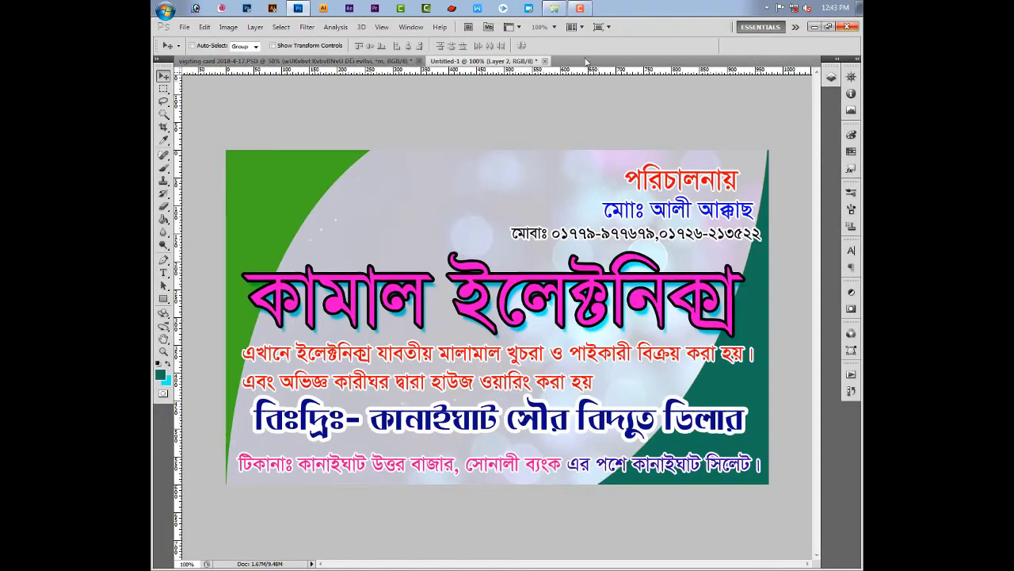
{"action": "left_click", "coordinate": [814, 27]}
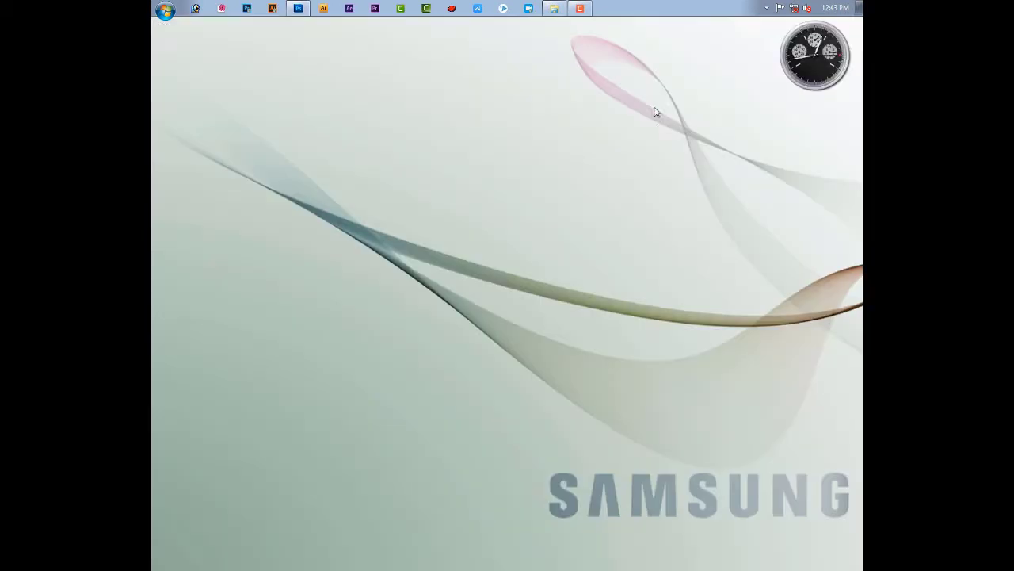
Step: Search Computer for the proprietor's phone number and drag the first portrait photo toward Photoshop
{"action": "left_click", "coordinate": [166, 10]}
{"action": "left_click", "coordinate": [328, 168]}
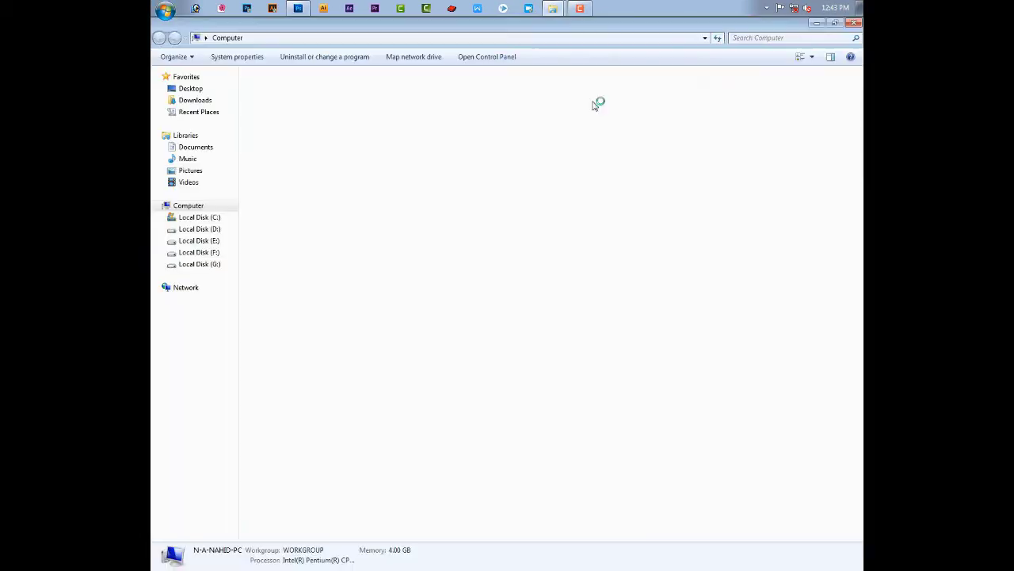
{"action": "left_click", "coordinate": [754, 37]}
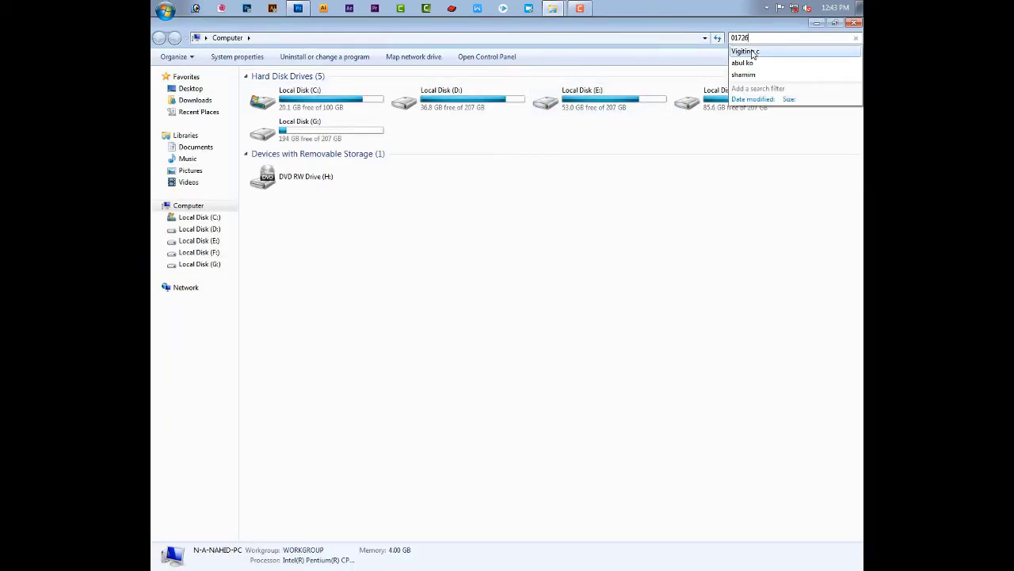
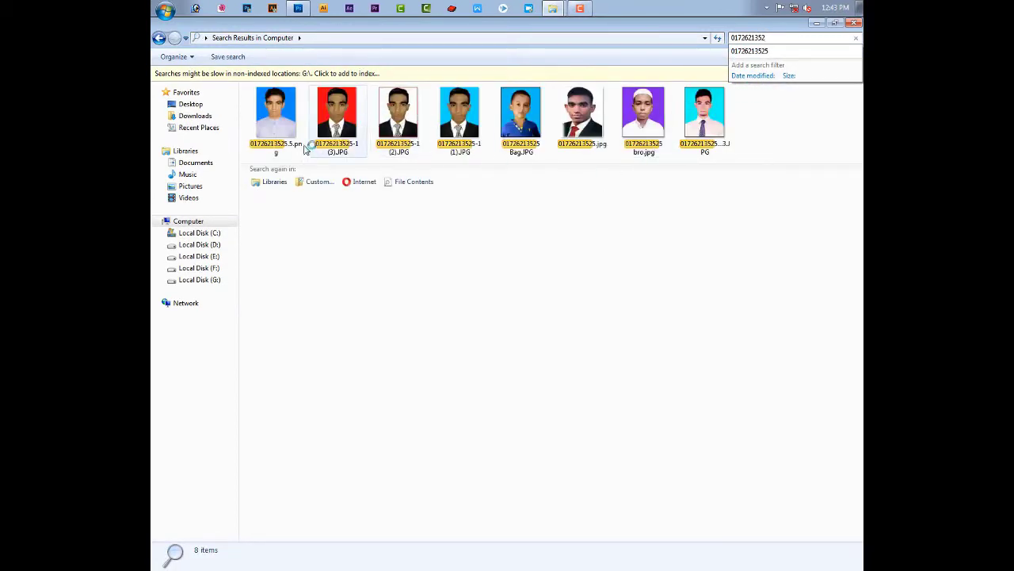
{"action": "mouse_move", "coordinate": [289, 127]}
{"action": "left_mouse_down"}
{"action": "mouse_move", "coordinate": [220, 39]}
{"action": "mouse_move", "coordinate": [299, 14]}
{"action": "mouse_move", "coordinate": [401, 147]}
{"action": "left_mouse_up"}
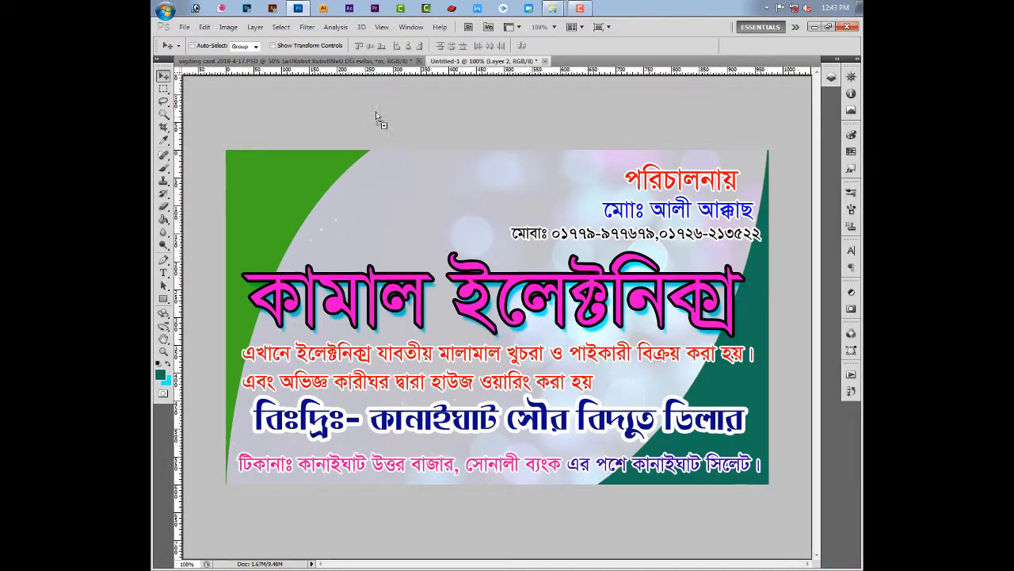
Step: Drop the portrait photo onto the card, scale it into the upper-left area, and commit
{"action": "mouse_move", "coordinate": [377, 113]}
{"action": "left_mouse_down"}
{"action": "mouse_move", "coordinate": [564, 92]}
{"action": "mouse_move", "coordinate": [566, 170]}
{"action": "mouse_move", "coordinate": [535, 269]}
{"action": "left_mouse_up"}
{"action": "mouse_move", "coordinate": [511, 313]}
{"action": "left_mouse_down"}
{"action": "mouse_move", "coordinate": [267, 204]}
{"action": "mouse_move", "coordinate": [345, 216]}
{"action": "left_mouse_up"}
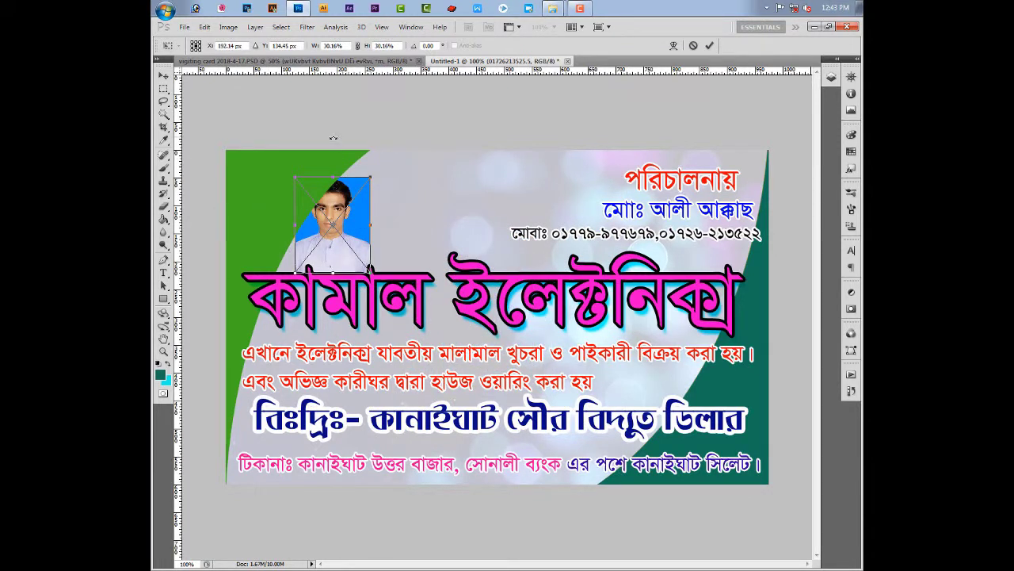
{"action": "left_click_drag", "start_coordinate": [358, 224], "coordinate": [397, 227]}
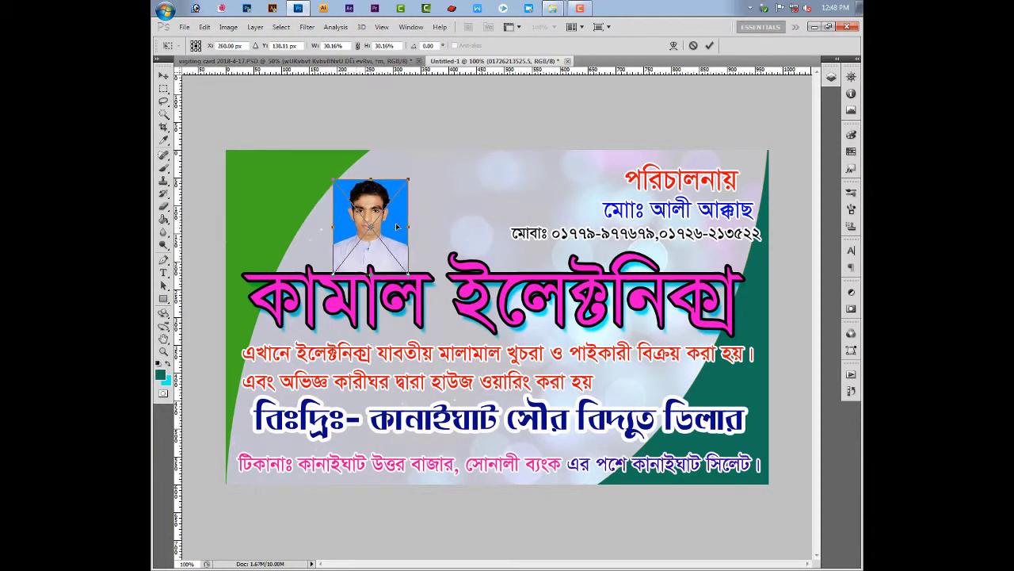
{"action": "left_click", "coordinate": [831, 76]}
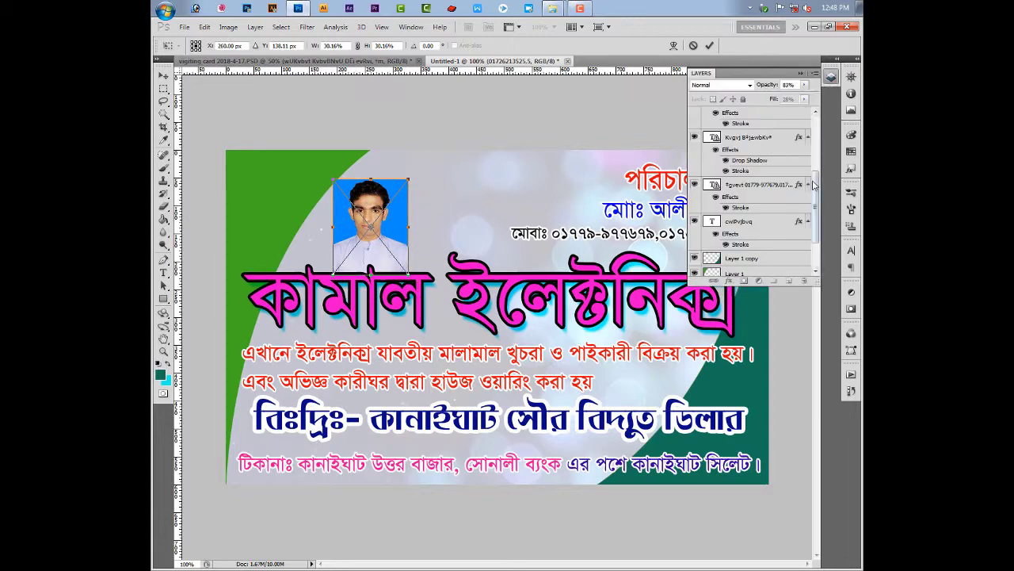
{"action": "left_click_drag", "start_coordinate": [813, 184], "coordinate": [817, 228]}
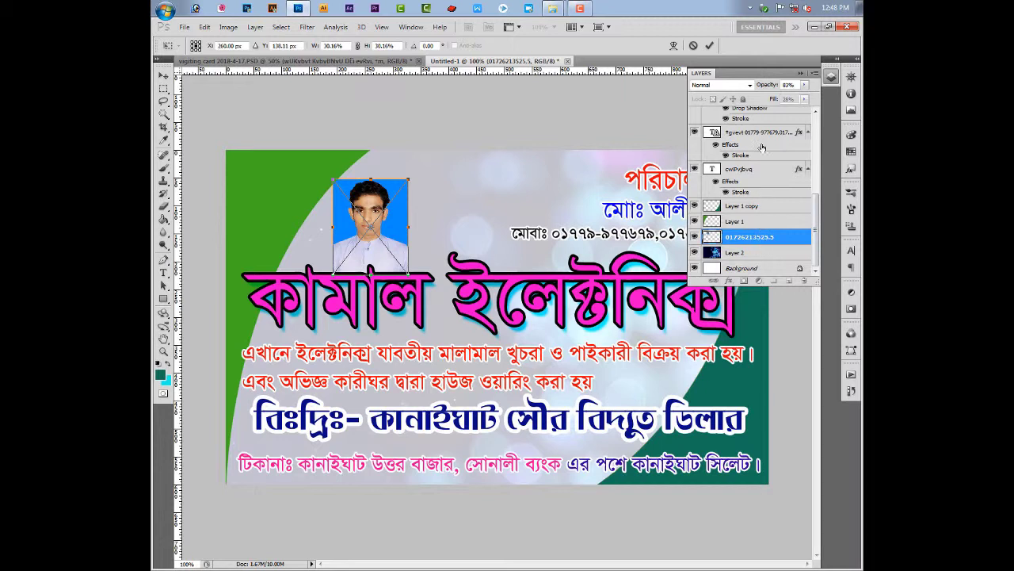
{"action": "key", "text": "Return"}
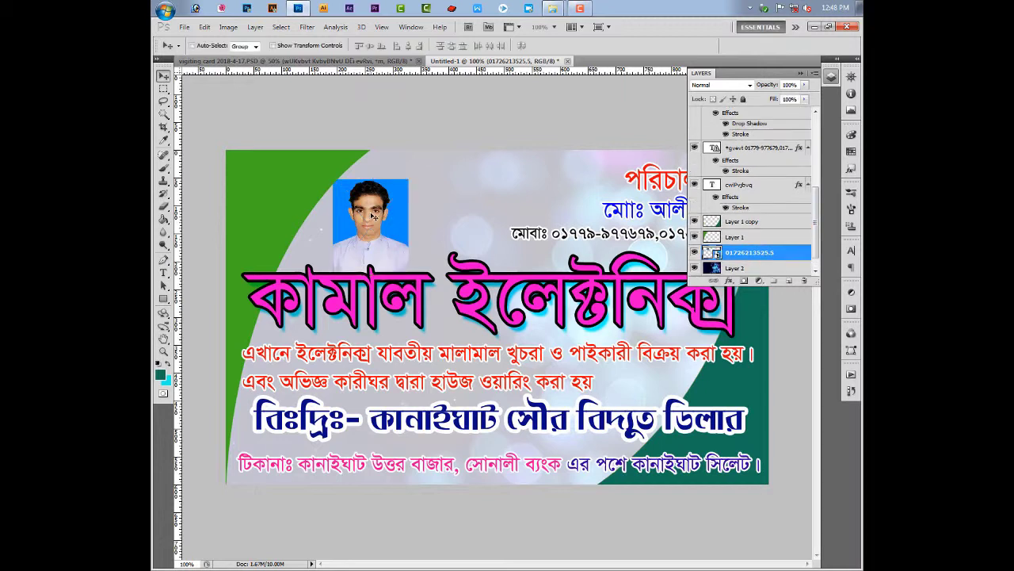
Step: Move the photo layer to the top of the stack and shrink it into the top-left corner
{"action": "left_click_drag", "start_coordinate": [750, 254], "coordinate": [757, 103]}
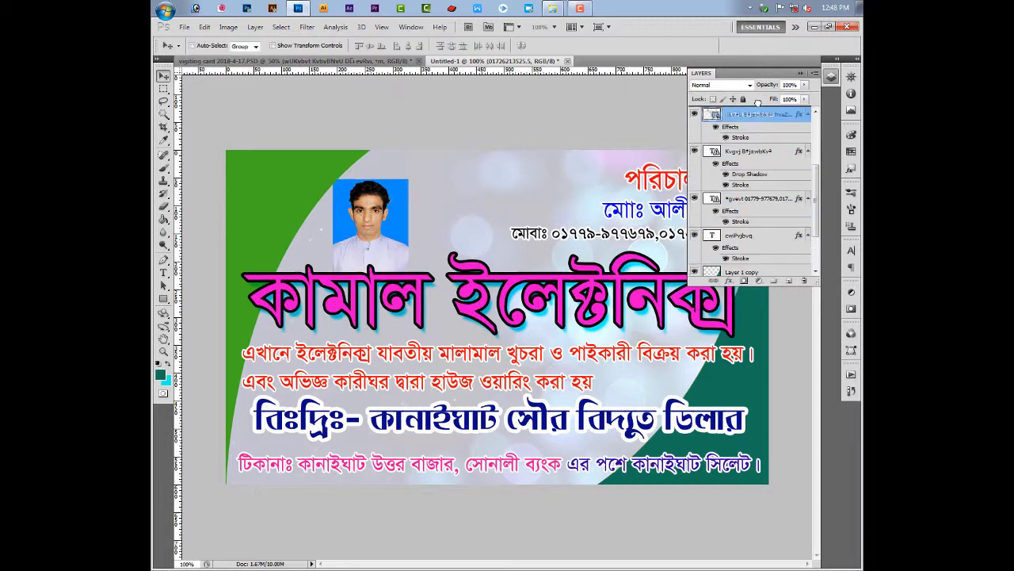
{"action": "left_click_drag", "start_coordinate": [758, 103], "coordinate": [753, 113]}
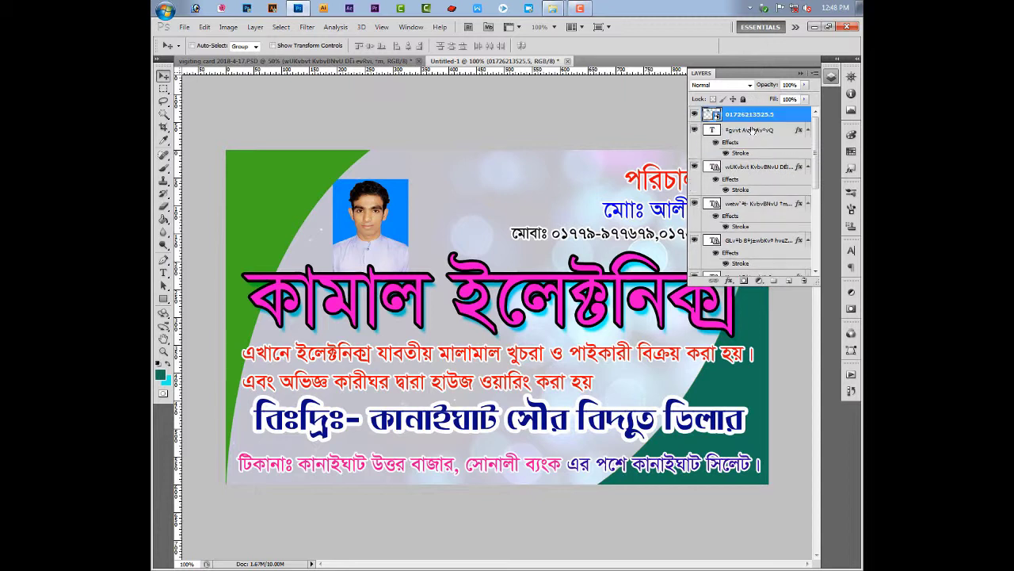
{"action": "left_click_drag", "start_coordinate": [348, 225], "coordinate": [247, 204]}
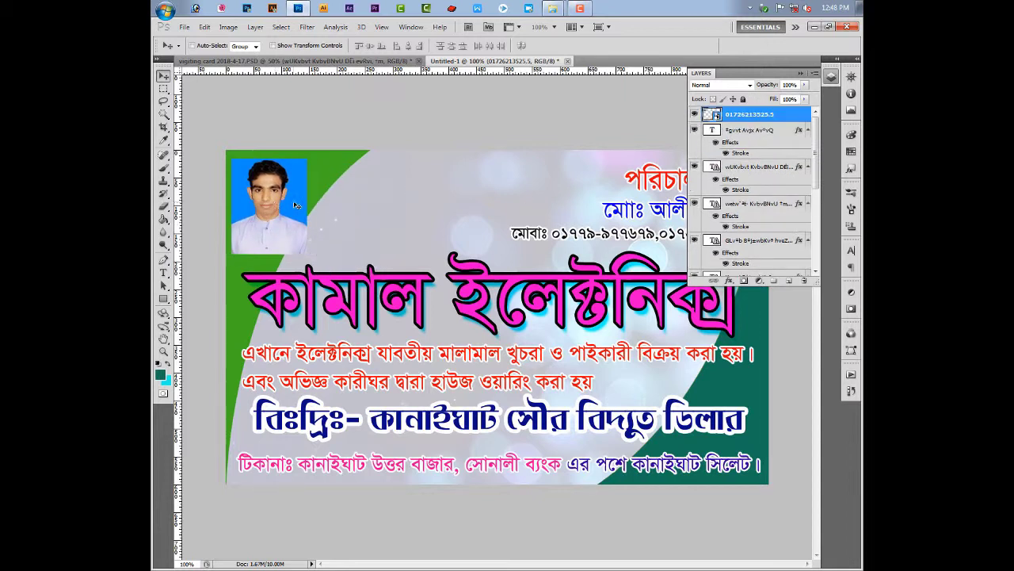
{"action": "key", "text": "ctrl+t"}
{"action": "left_click_drag", "start_coordinate": [305, 158], "coordinate": [289, 158]}
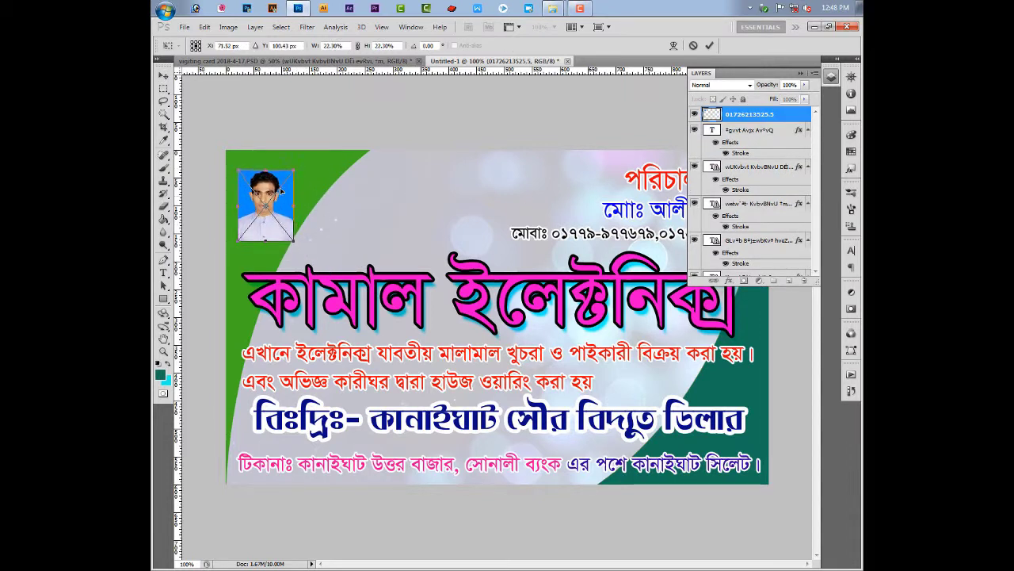
{"action": "key", "text": "Return"}
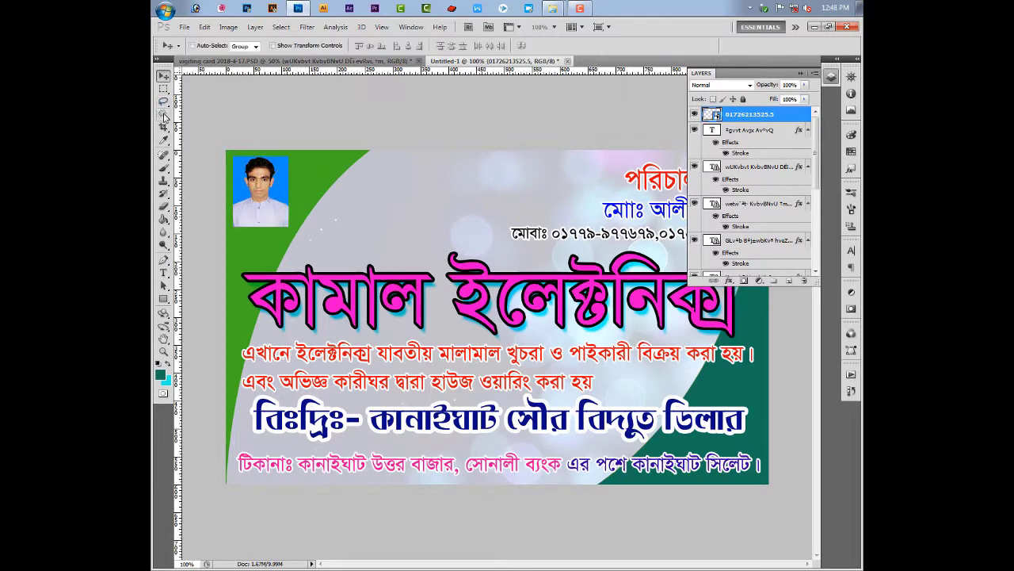
Step: Magic Wand-select the portrait's blue background, adding extra areas to the selection
{"action": "left_click", "coordinate": [163, 113]}
{"action": "key", "text": "ctrl+plus"}
{"action": "key", "text": "ctrl+plus"}
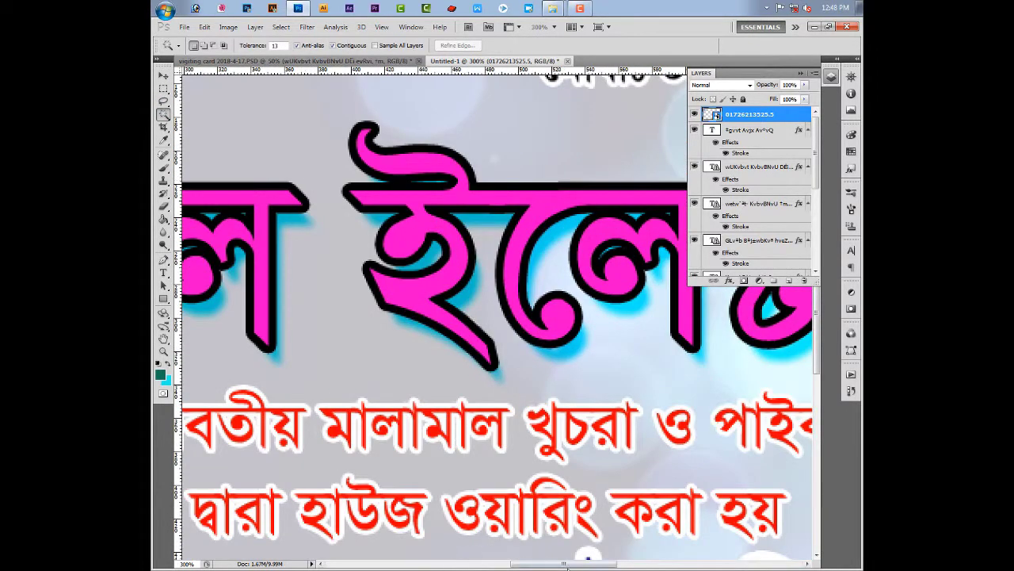
{"action": "left_click_drag", "start_coordinate": [567, 564], "coordinate": [448, 564]}
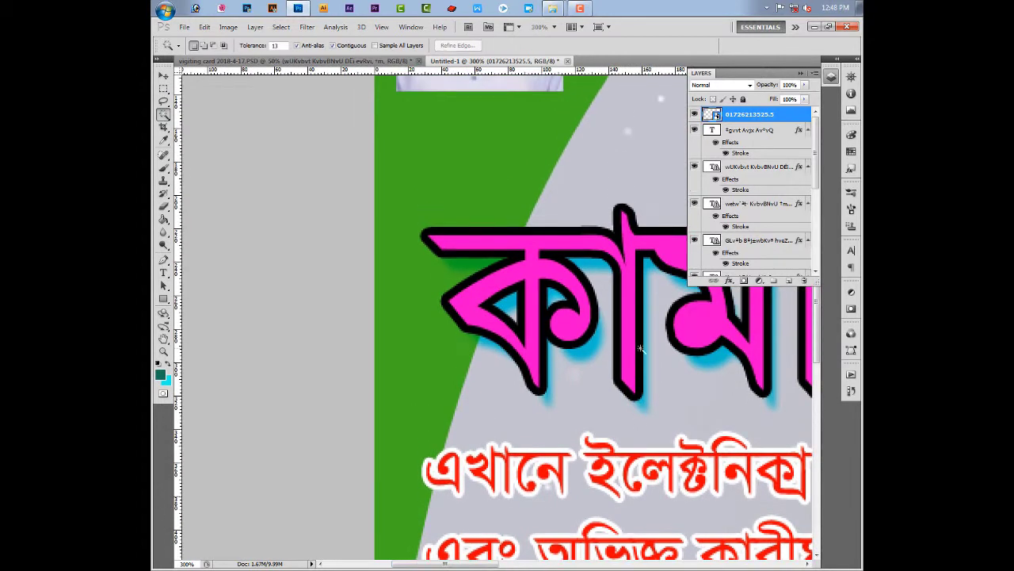
{"action": "left_click_drag", "start_coordinate": [492, 171], "coordinate": [501, 415]}
{"action": "left_click", "coordinate": [550, 213]}
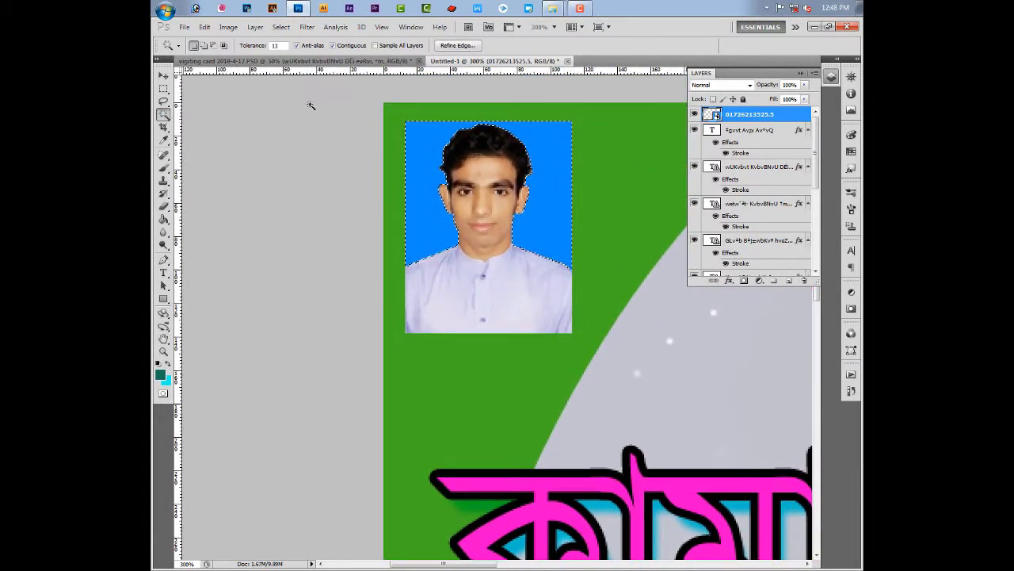
{"action": "left_click", "coordinate": [205, 46]}
{"action": "left_click", "coordinate": [577, 150]}
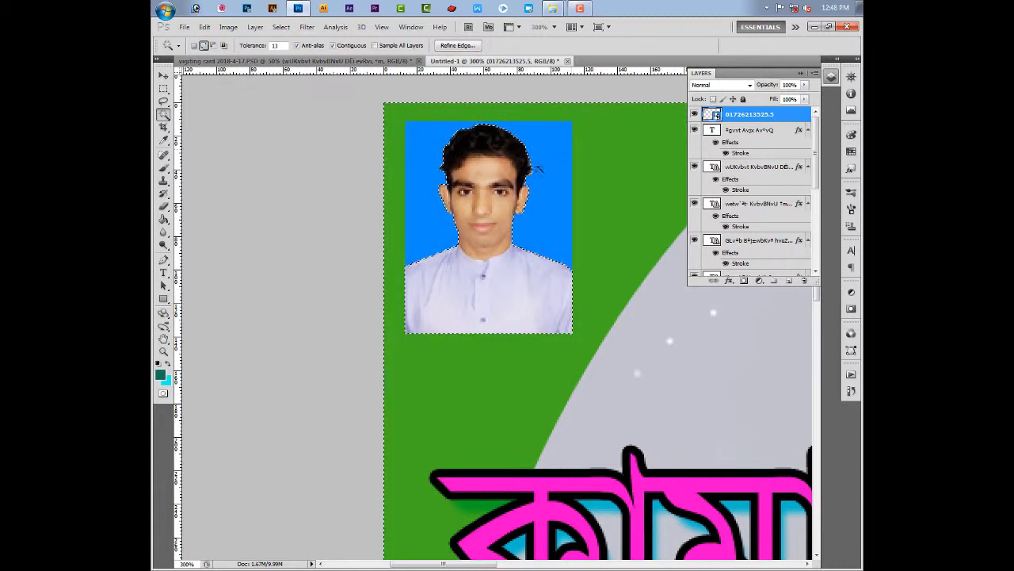
Step: Try a 1 px feather, rasterize the photo layer, delete the blue background, and deselect
{"action": "right_click", "coordinate": [545, 280]}
{"action": "left_click", "coordinate": [564, 269]}
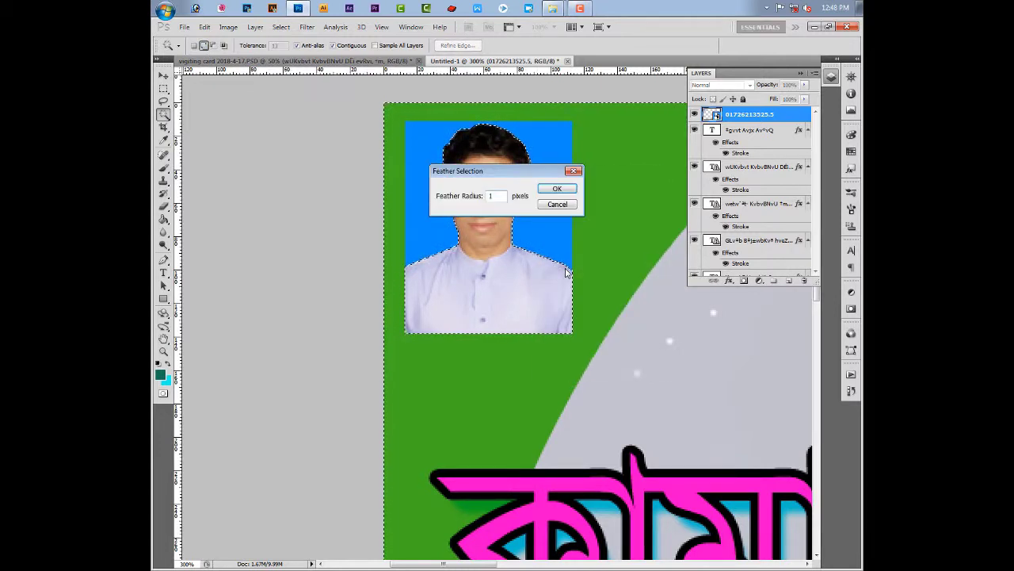
{"action": "key", "text": "Return"}
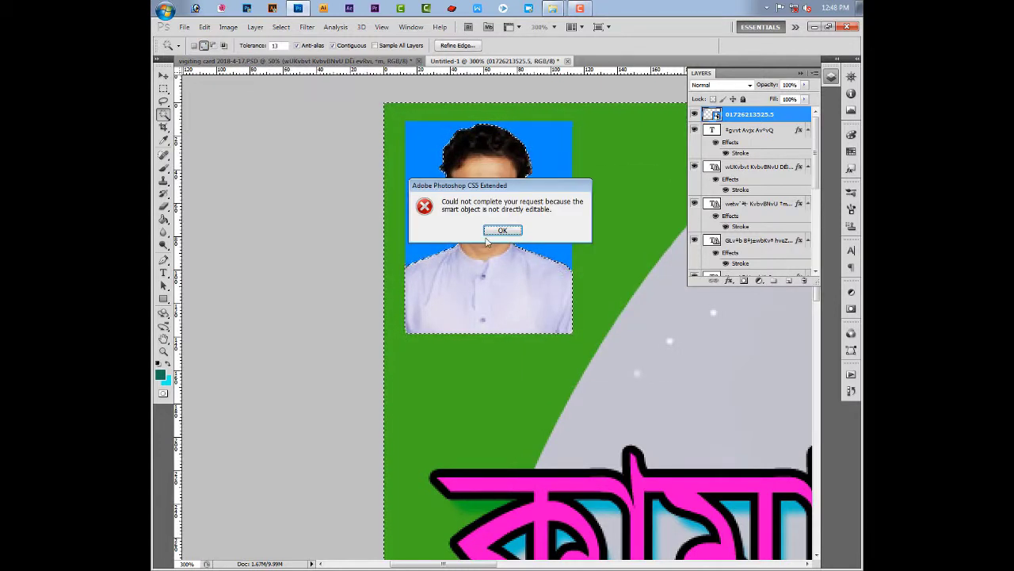
{"action": "key", "text": "Return"}
{"action": "right_click", "coordinate": [733, 114]}
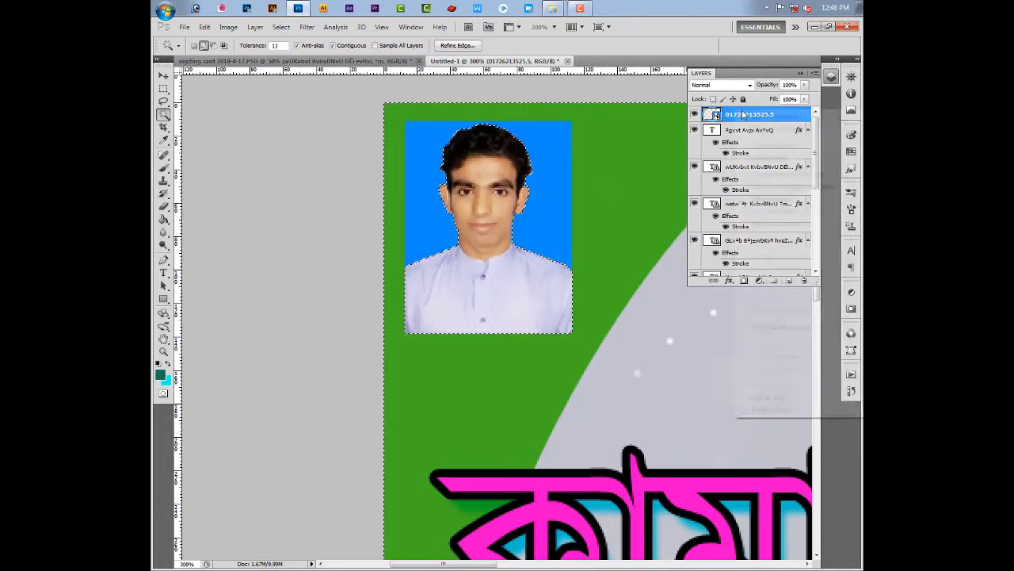
{"action": "left_click", "coordinate": [770, 239]}
{"action": "key", "text": "Delete"}
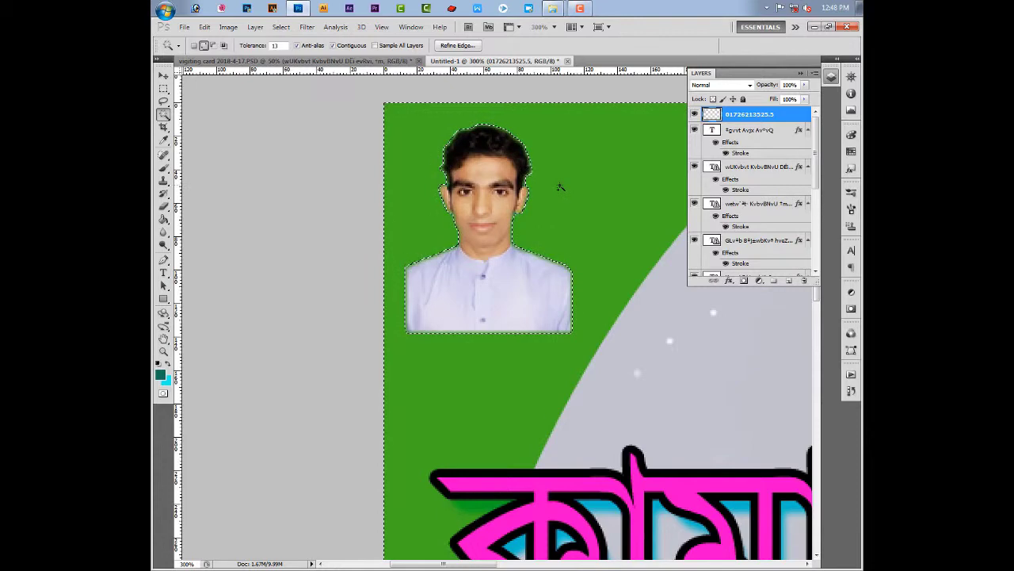
{"action": "key", "text": "ctrl+d"}
{"action": "key", "text": "ctrl+0"}
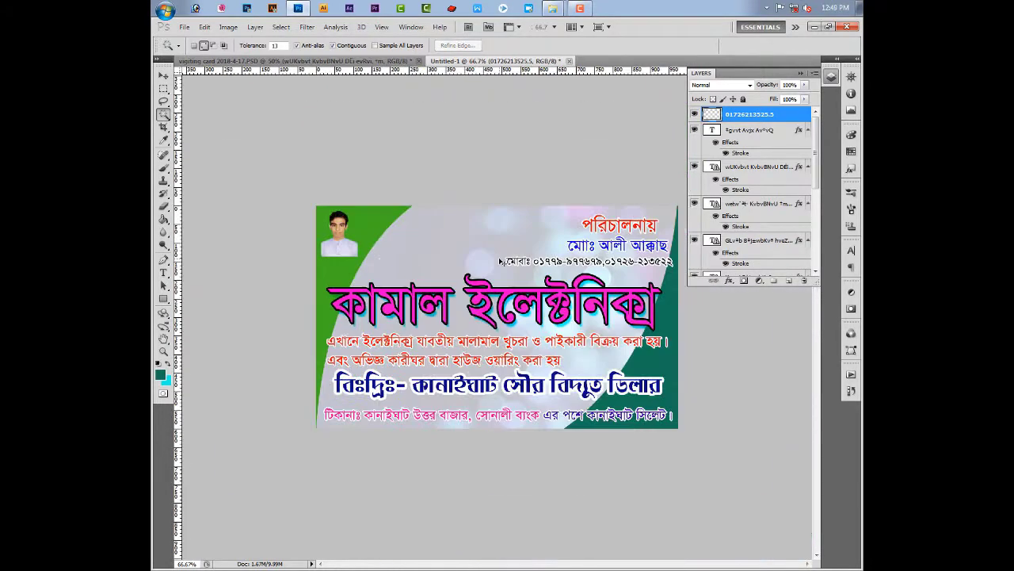
{"action": "left_click", "coordinate": [164, 77]}
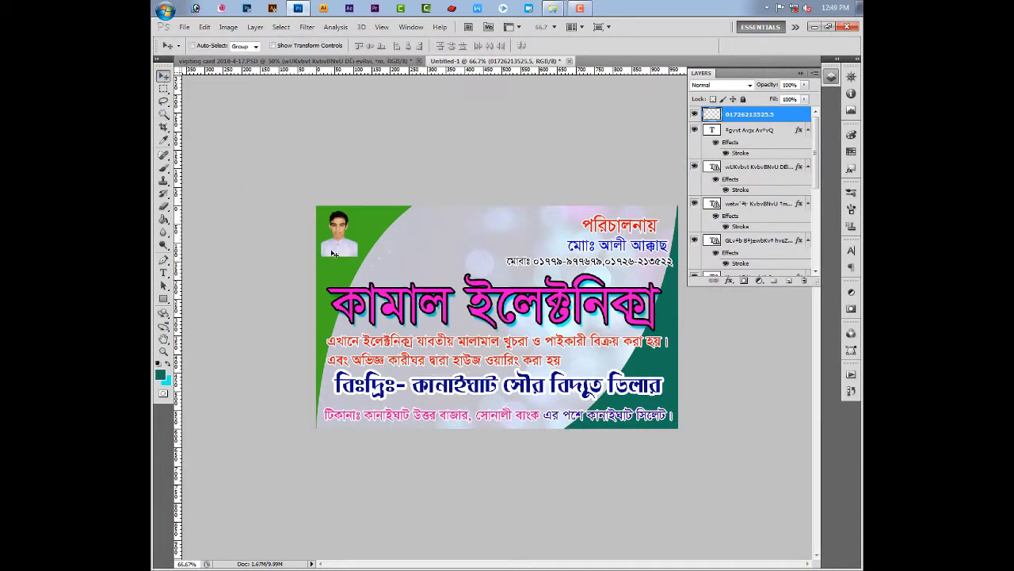
Step: Nudge the portrait slightly right and down on the card
{"action": "right_click", "coordinate": [333, 253]}
{"action": "left_click", "coordinate": [345, 255]}
{"action": "left_click_drag", "start_coordinate": [356, 259], "coordinate": [369, 277]}
{"action": "left_click", "coordinate": [801, 74]}
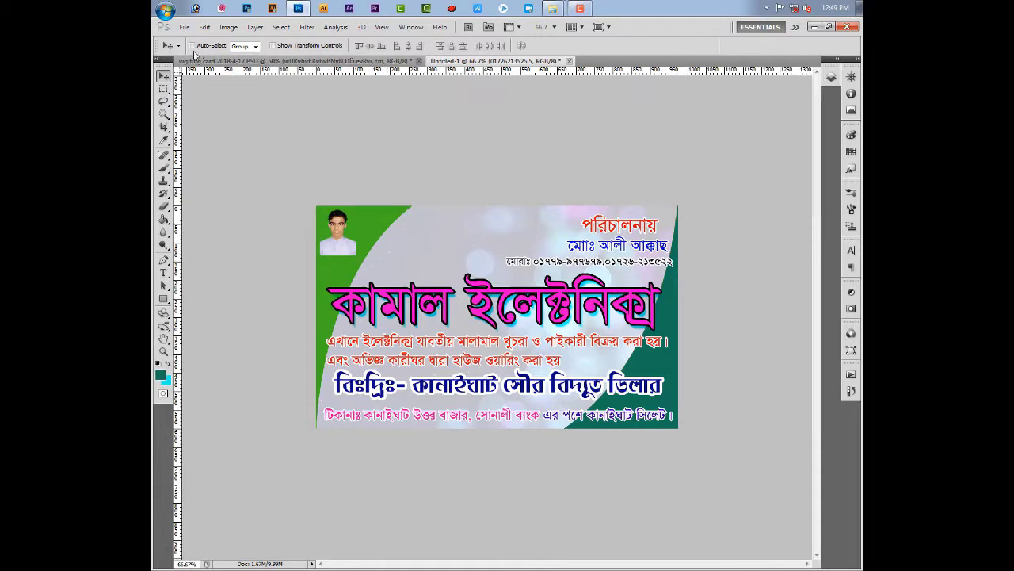
Step: Save the card to the Desktop as JPEG vi.jpg with default quality options
{"action": "left_click", "coordinate": [184, 26]}
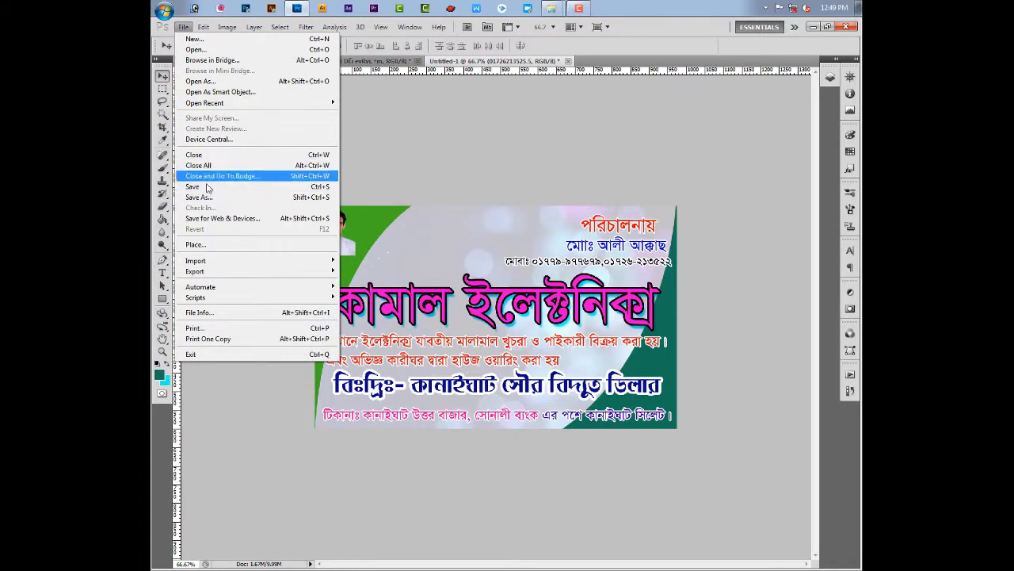
{"action": "left_click", "coordinate": [199, 196]}
{"action": "left_click", "coordinate": [289, 417]}
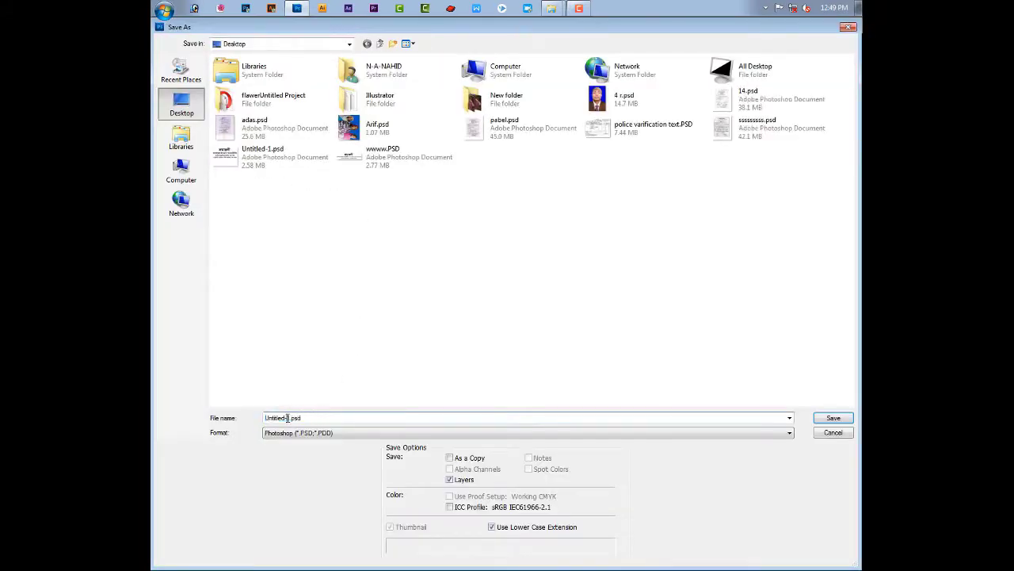
{"action": "type", "text": "vi"}
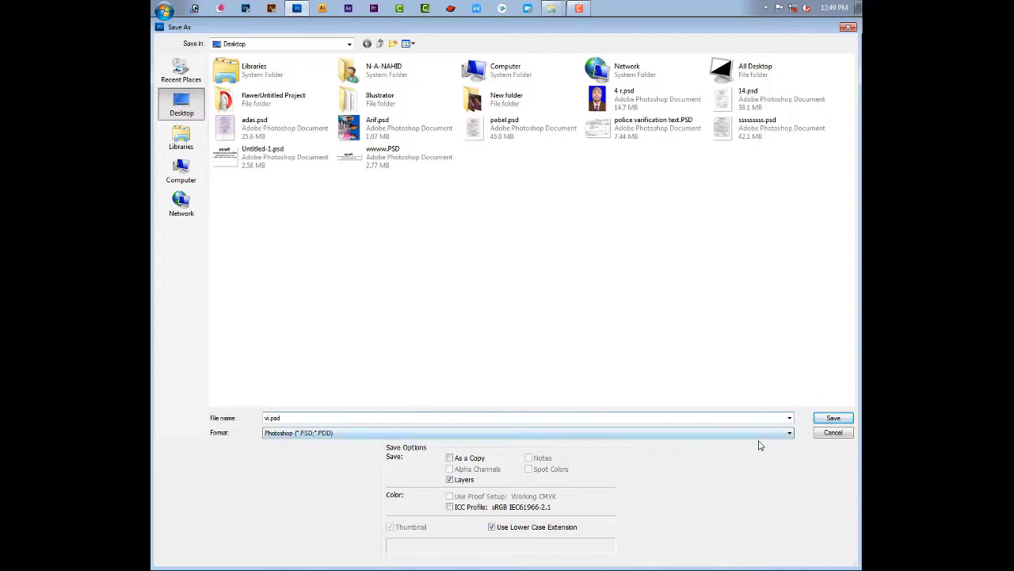
{"action": "left_click", "coordinate": [448, 434]}
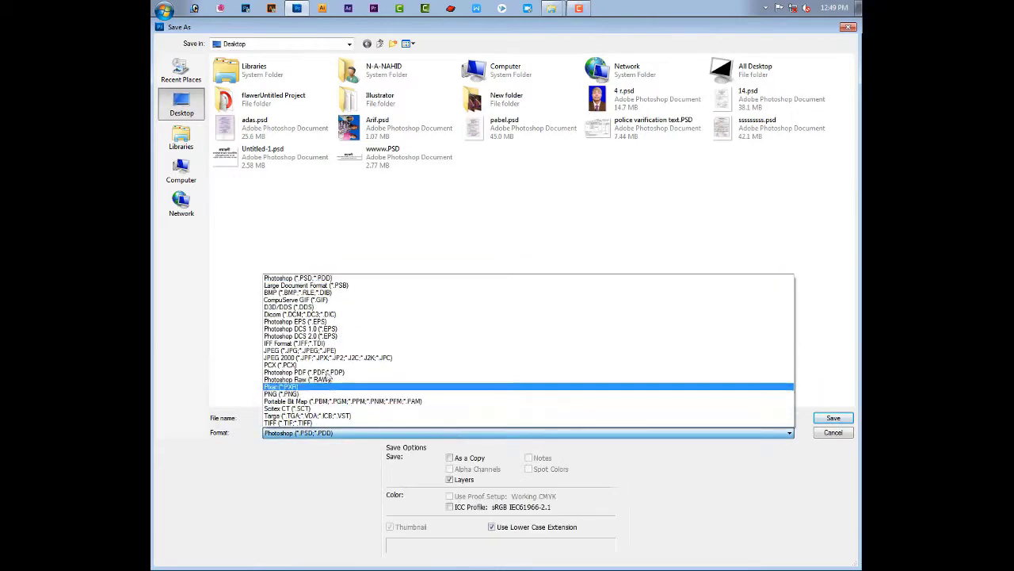
{"action": "left_click", "coordinate": [329, 351]}
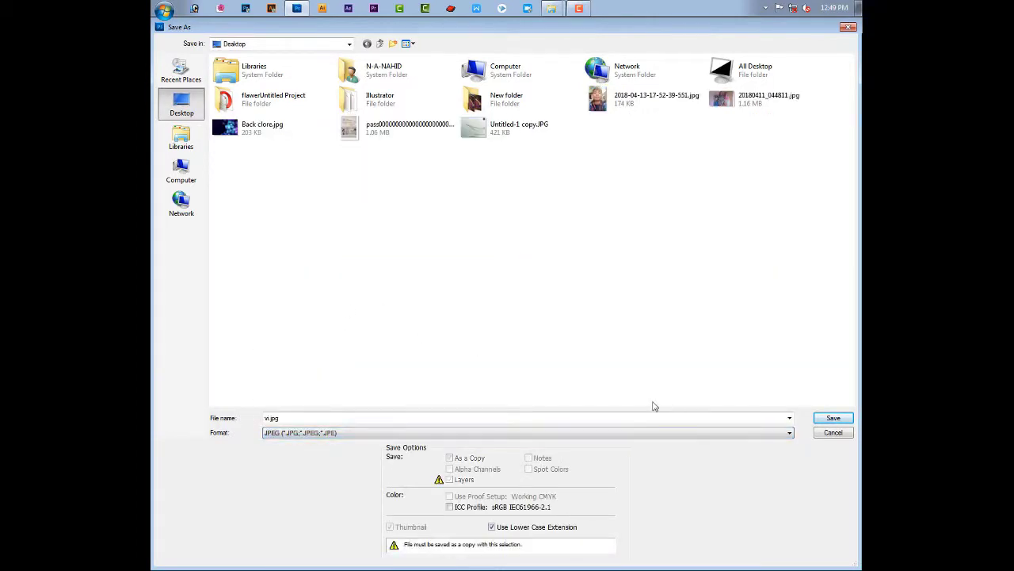
{"action": "left_click", "coordinate": [828, 419]}
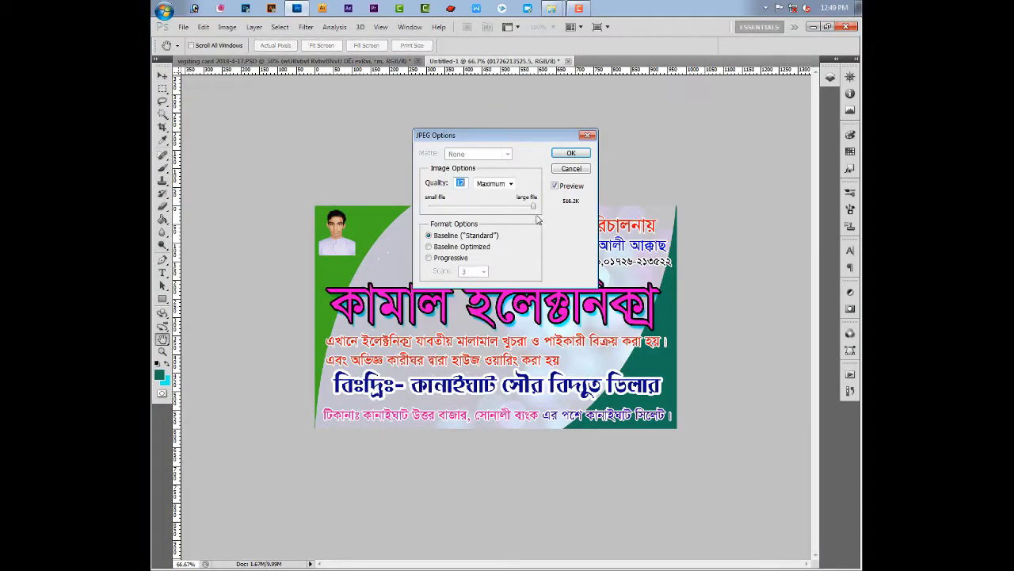
{"action": "left_click", "coordinate": [569, 155]}
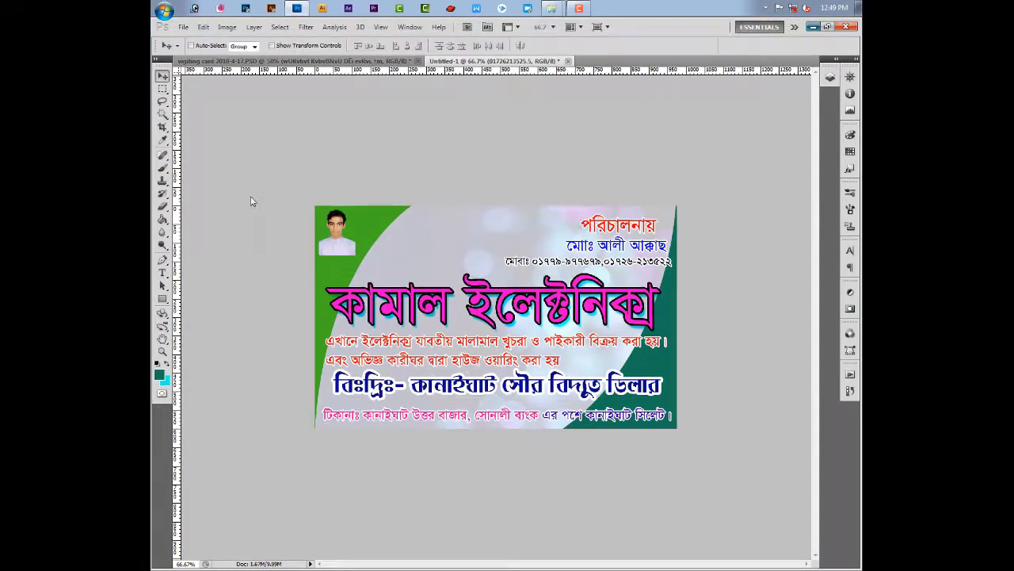
{"action": "key", "text": "alt+Tab"}
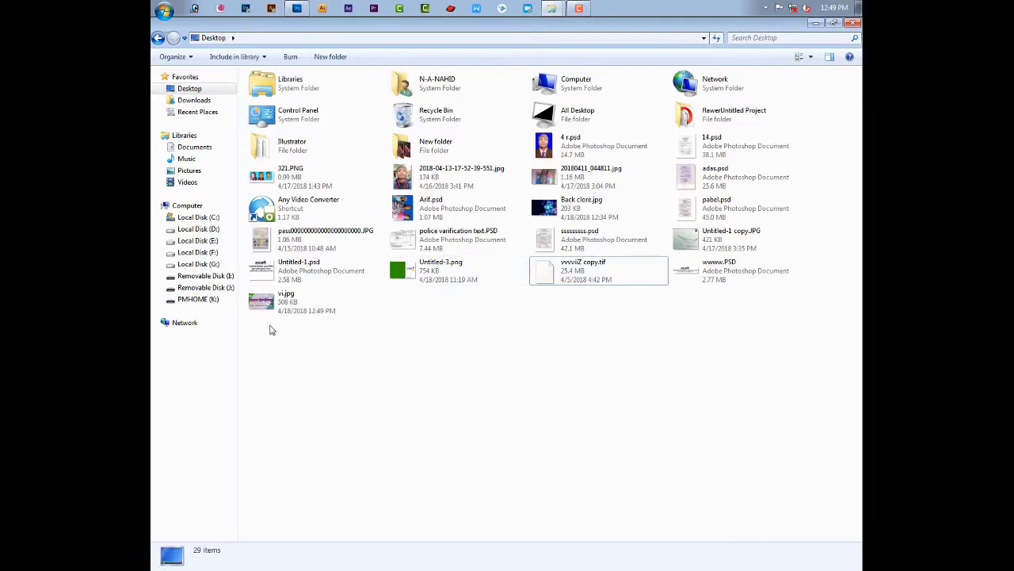
Step: Open vi.jpg from the Desktop folder to view the finished card in Photo Viewer
{"action": "double_click", "coordinate": [290, 306]}
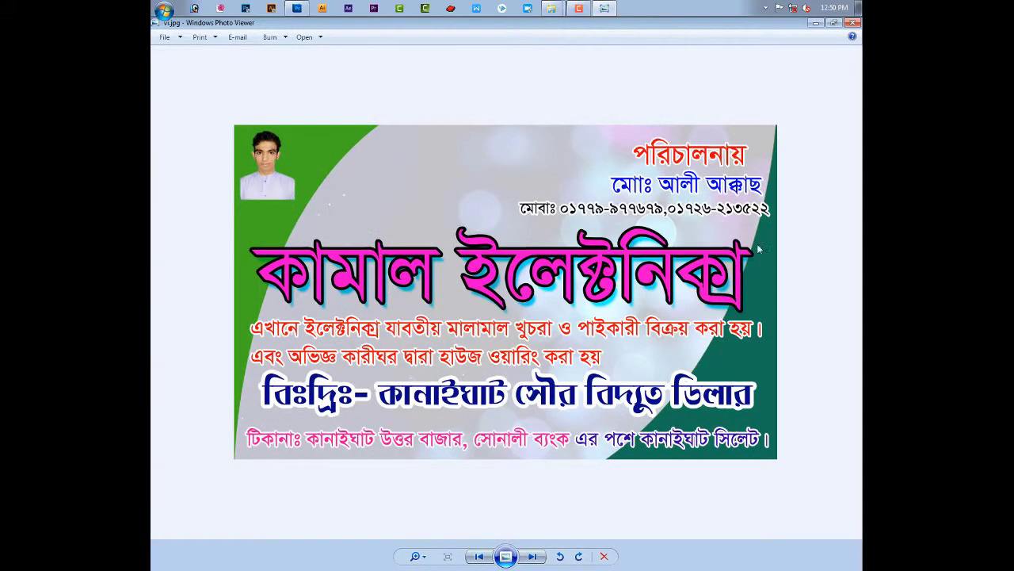